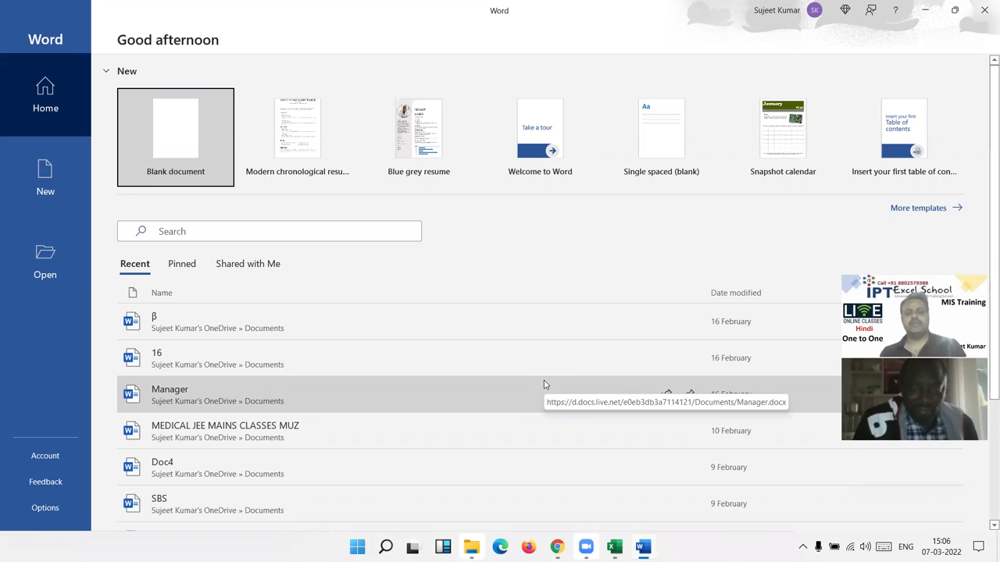
Search the computer for Word and launch it.
key(super)
text(word)
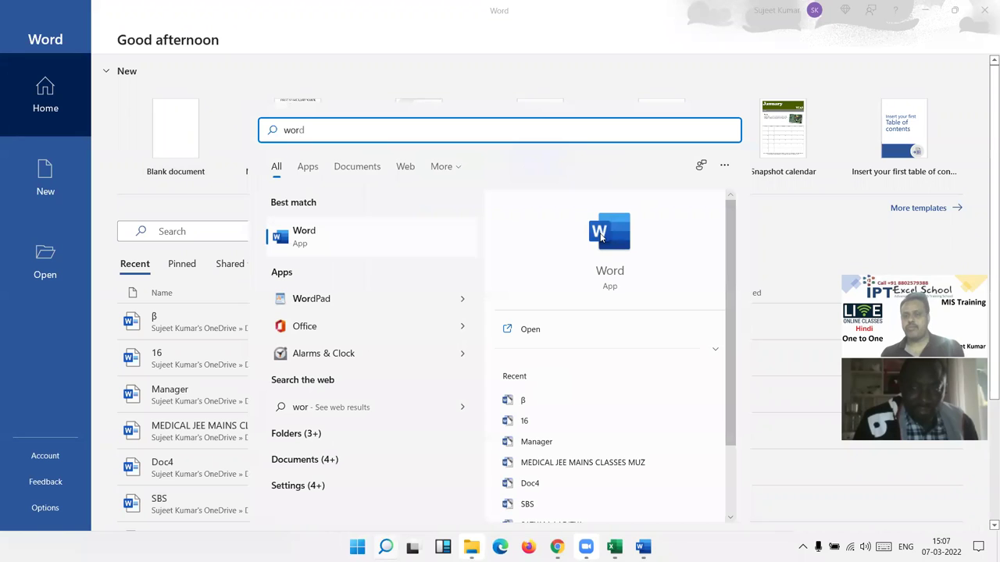
click(601, 239)
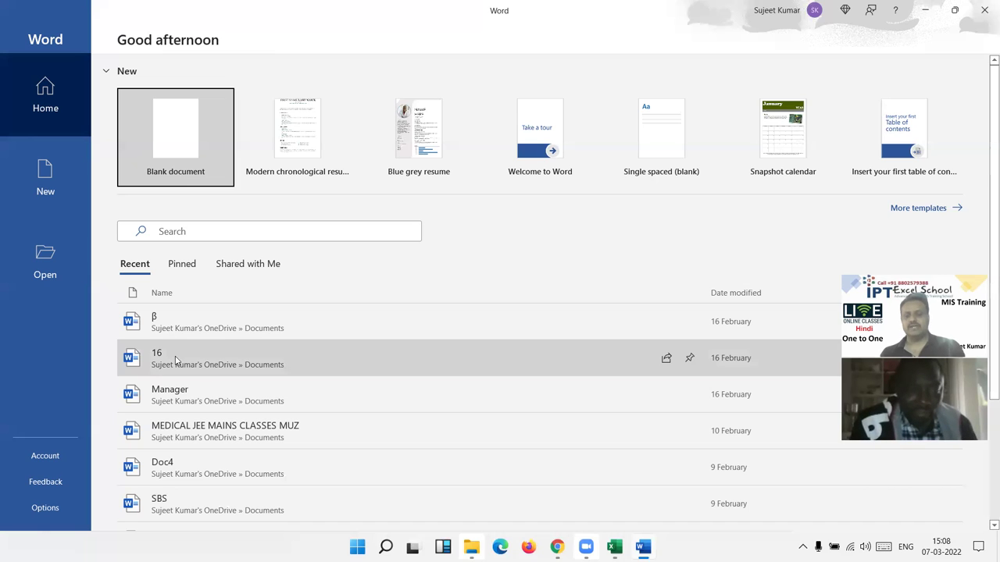
Look through the recent and pinned document lists on the start screen.
scroll(176, 357, down, 2)
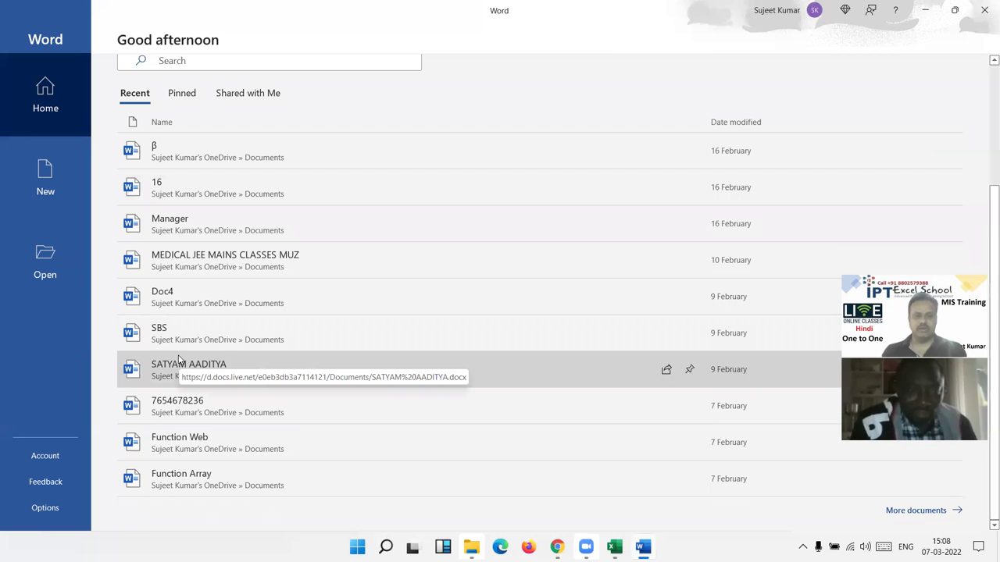
scroll(178, 327, up, 1)
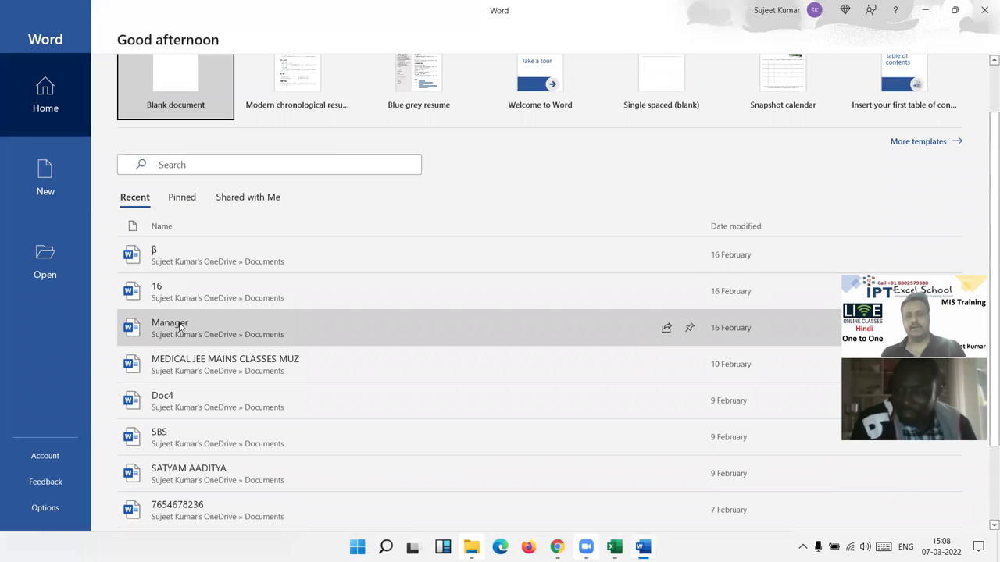
click(183, 200)
click(134, 264)
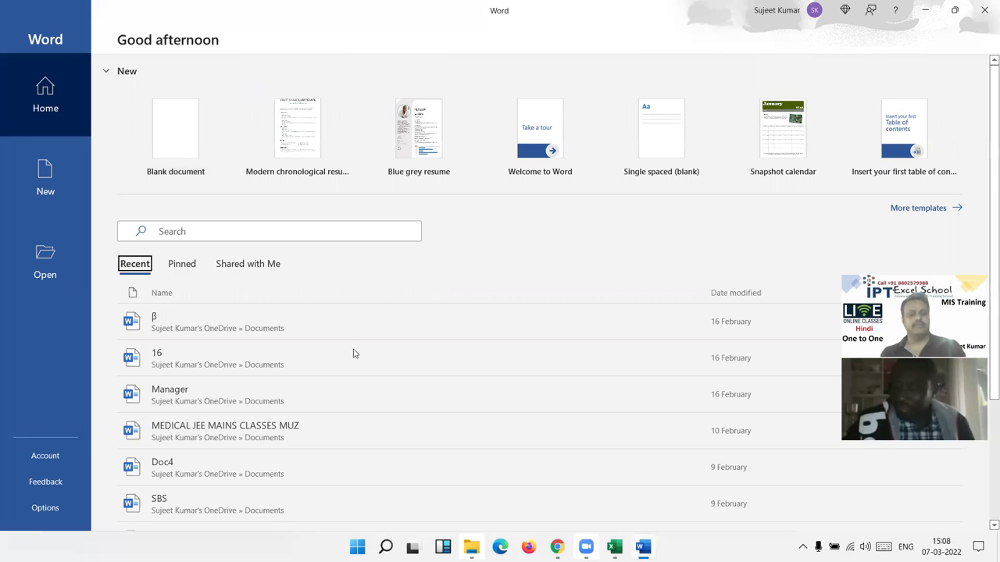
scroll(238, 445, down, 1)
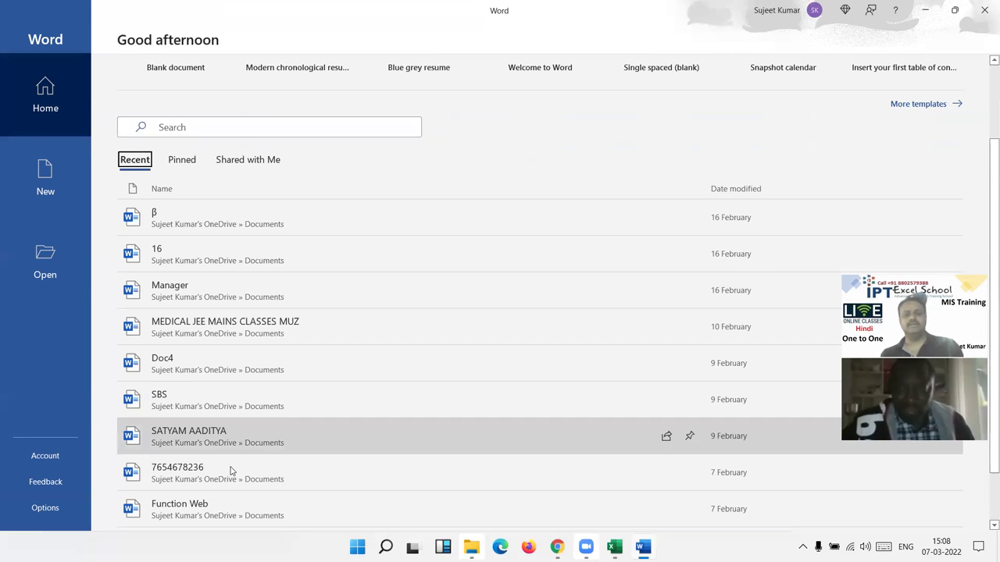
scroll(230, 470, down, 1)
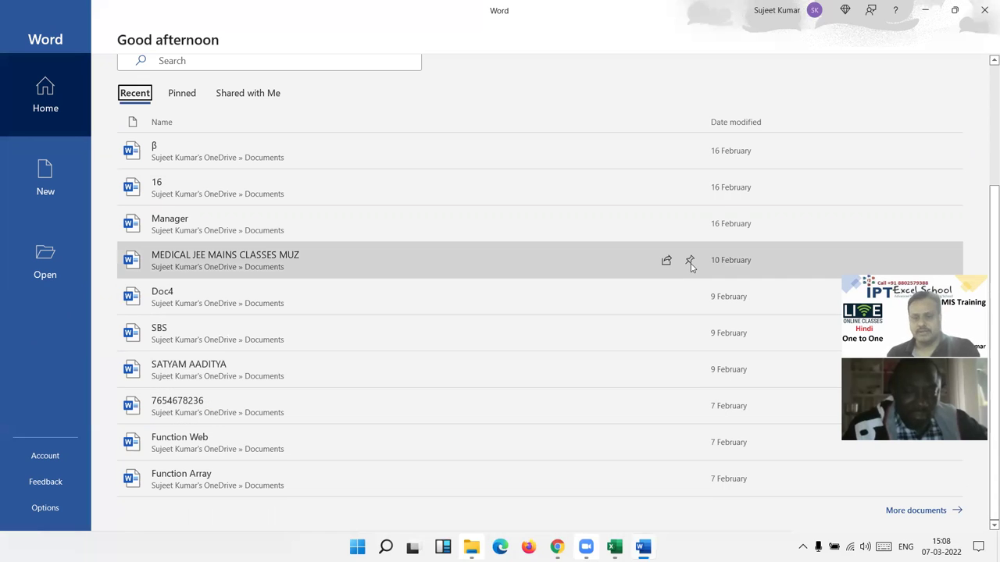
Pin the MEDICAL JEE MAINS CLASSES MUZ document, and view the pinned documents and those shared with this account.
click(690, 263)
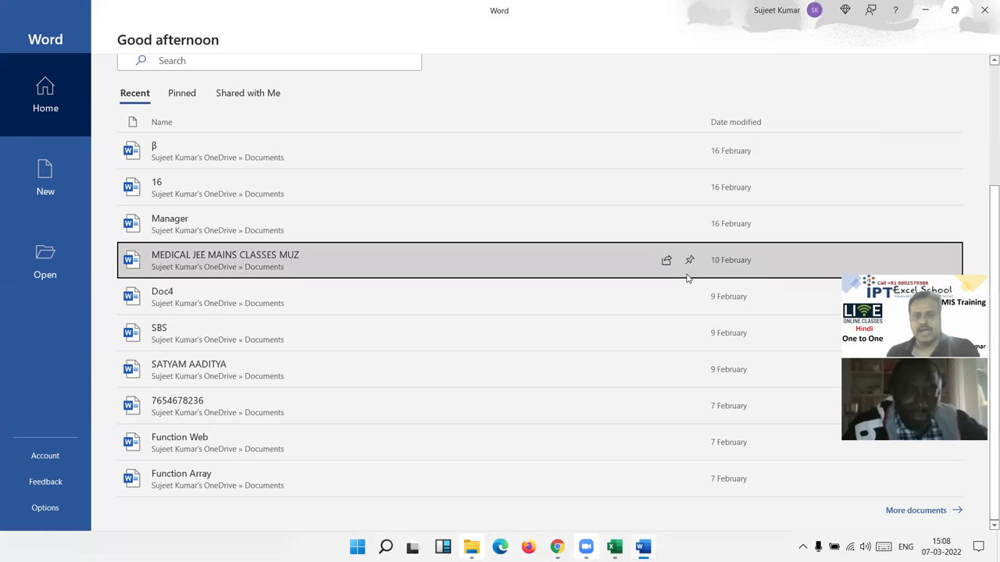
scroll(320, 283, up, 3)
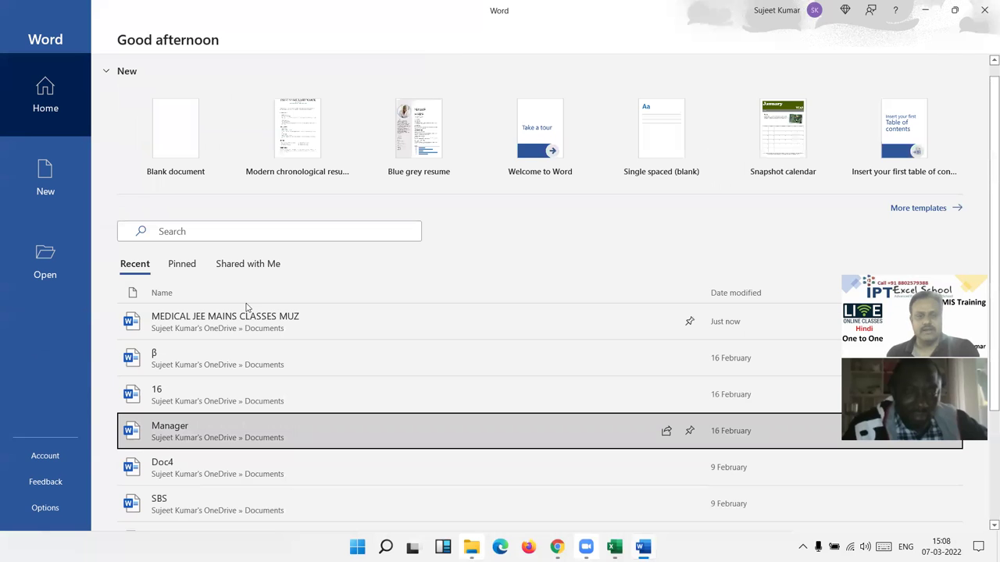
scroll(267, 285, down, 2)
scroll(341, 362, up, 2)
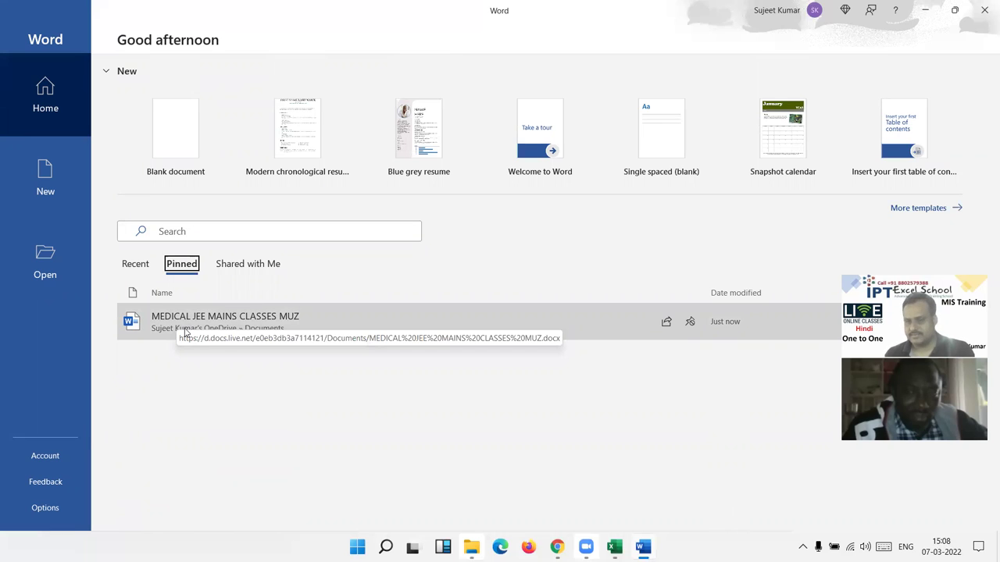
click(136, 271)
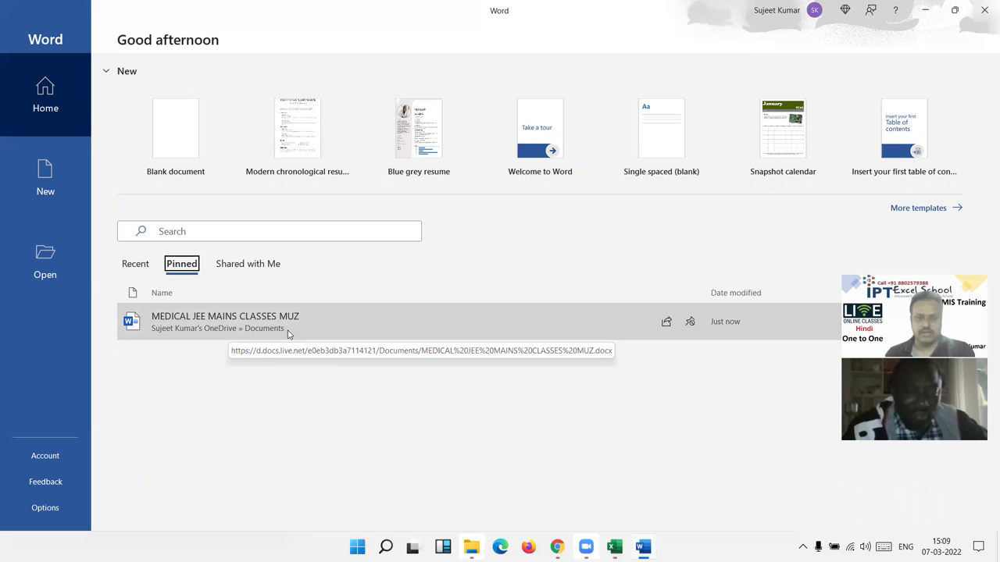
click(237, 265)
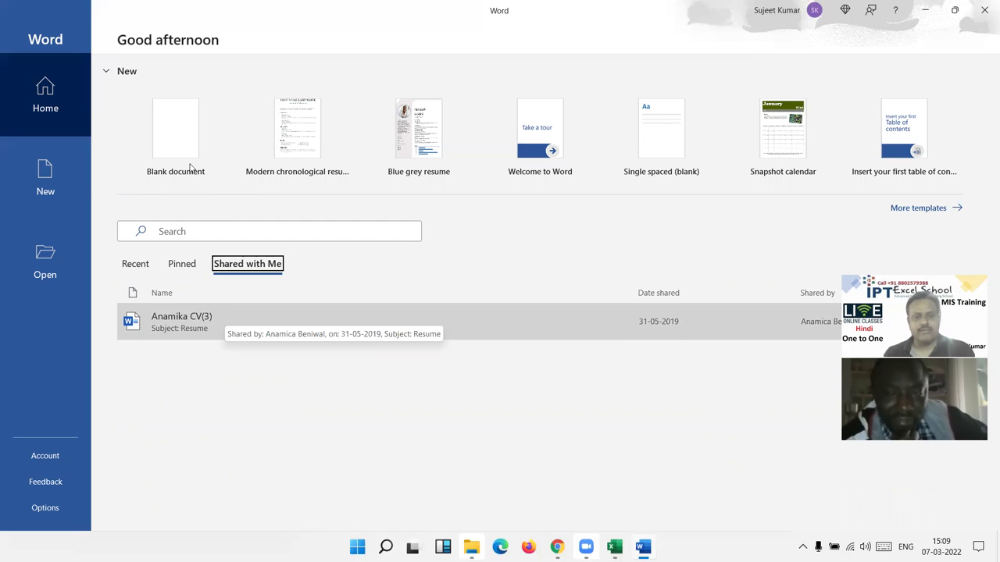
Browse the templates for new documents and create a blank document.
click(73, 185)
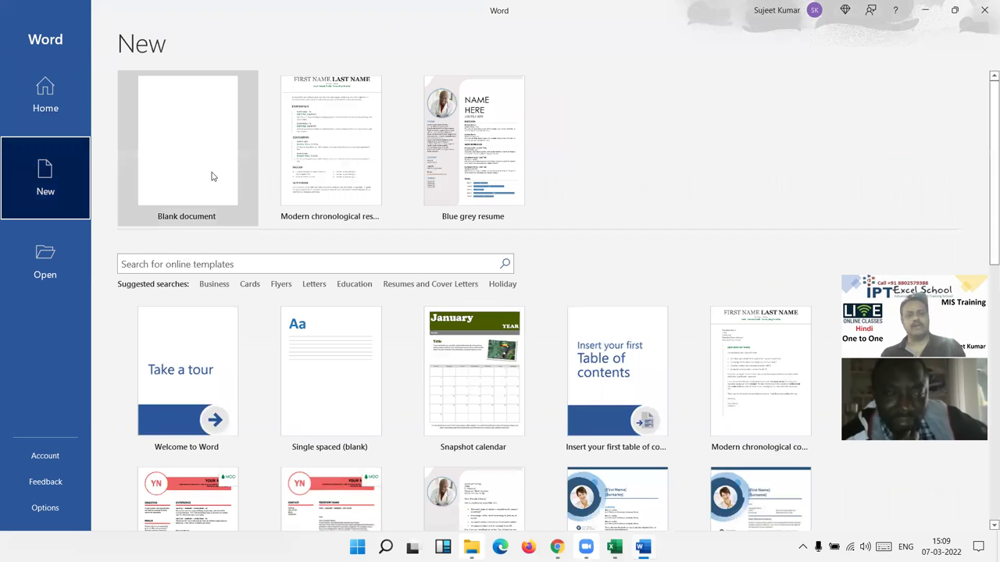
scroll(384, 362, down, 5)
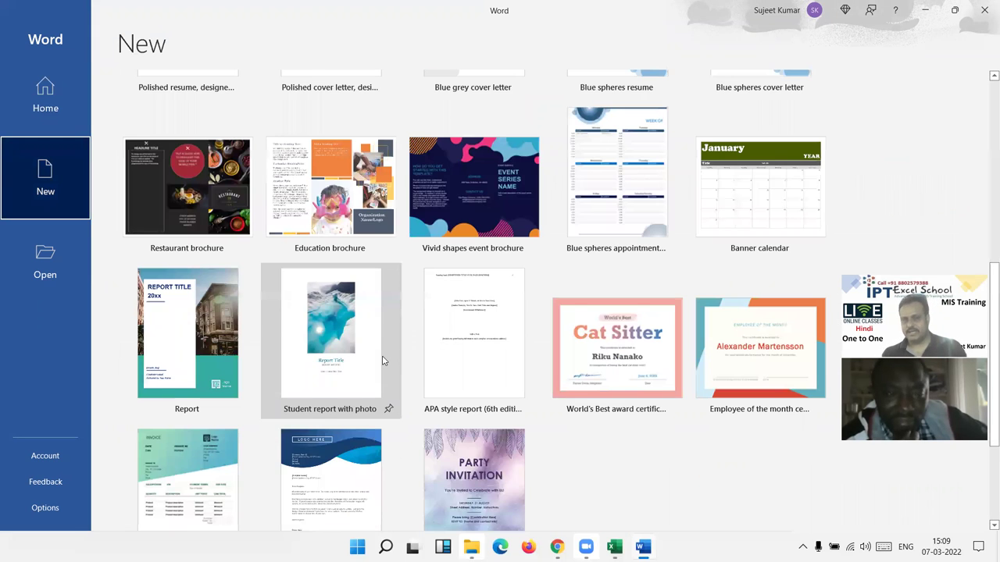
scroll(383, 361, up, 5)
scroll(385, 356, up, 1)
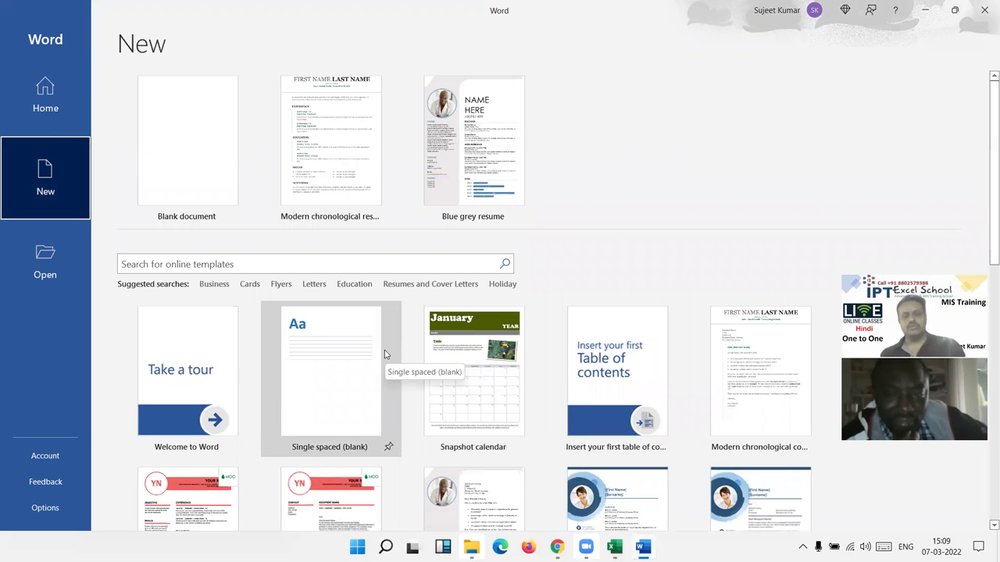
click(219, 177)
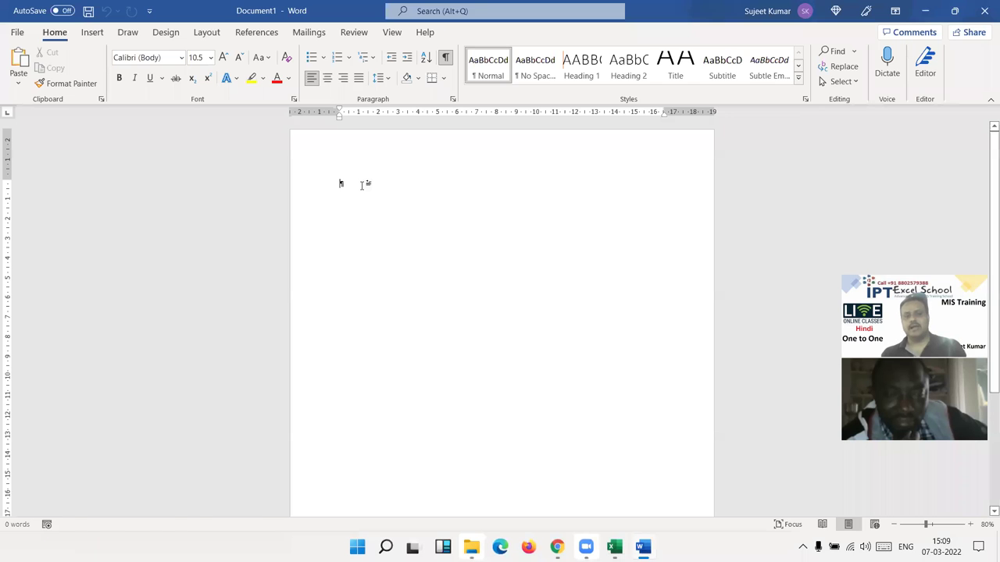
Enter a short line of filler text in the blank document and undo the entry.
scroll(380, 232, down, 5)
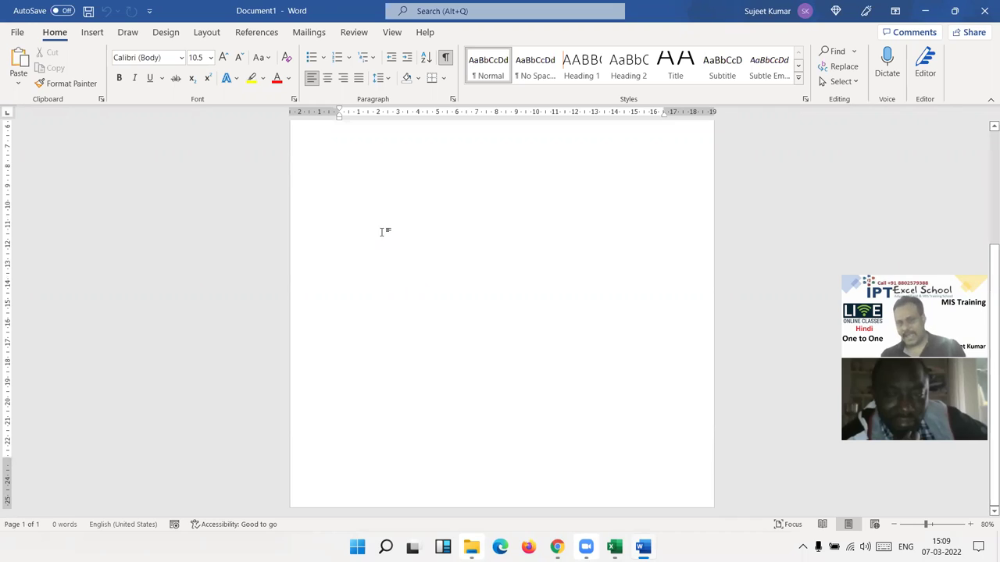
scroll(381, 231, up, 5)
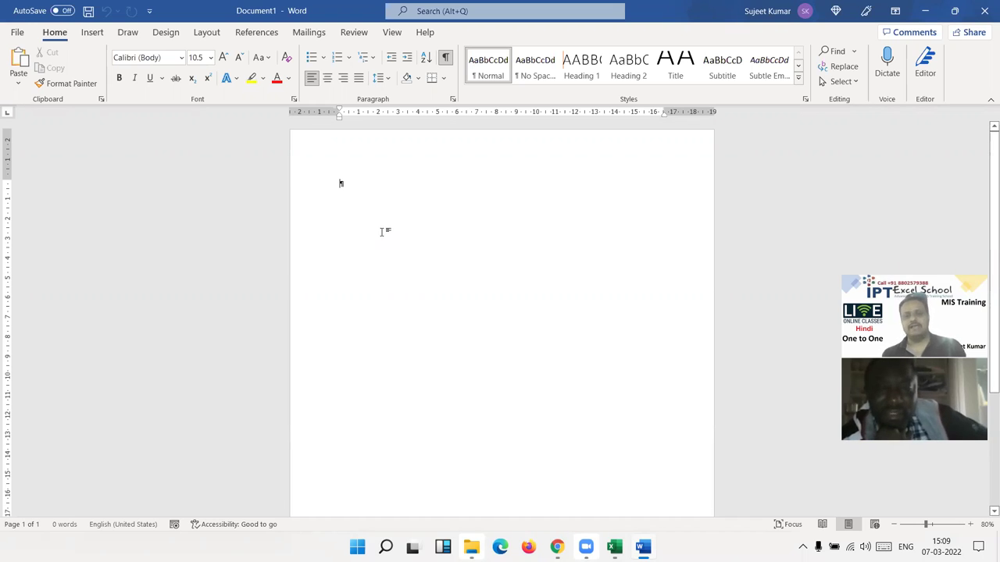
text(lsdknvlxnvxncvxclnvlkxcnvl)
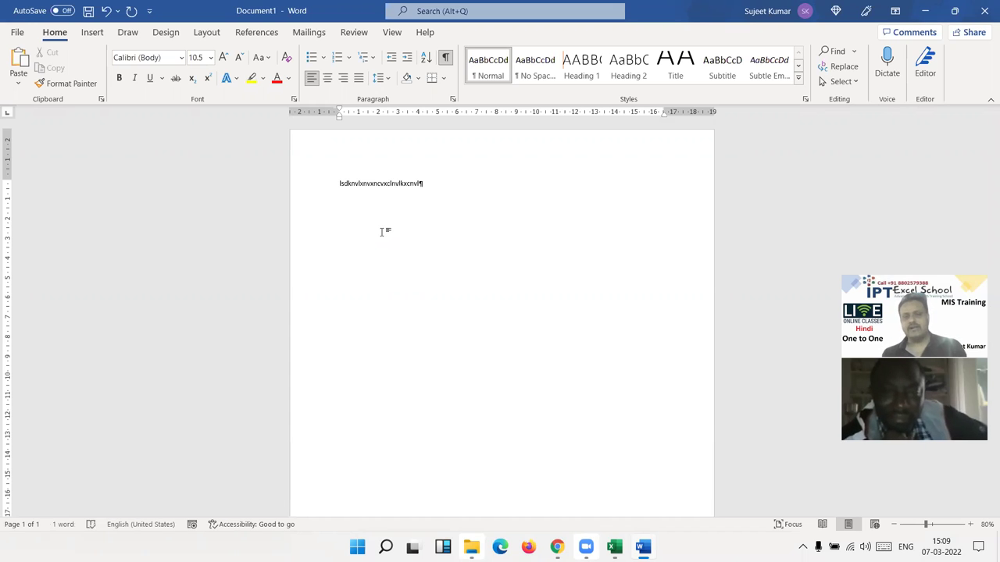
key(ctrl+z)
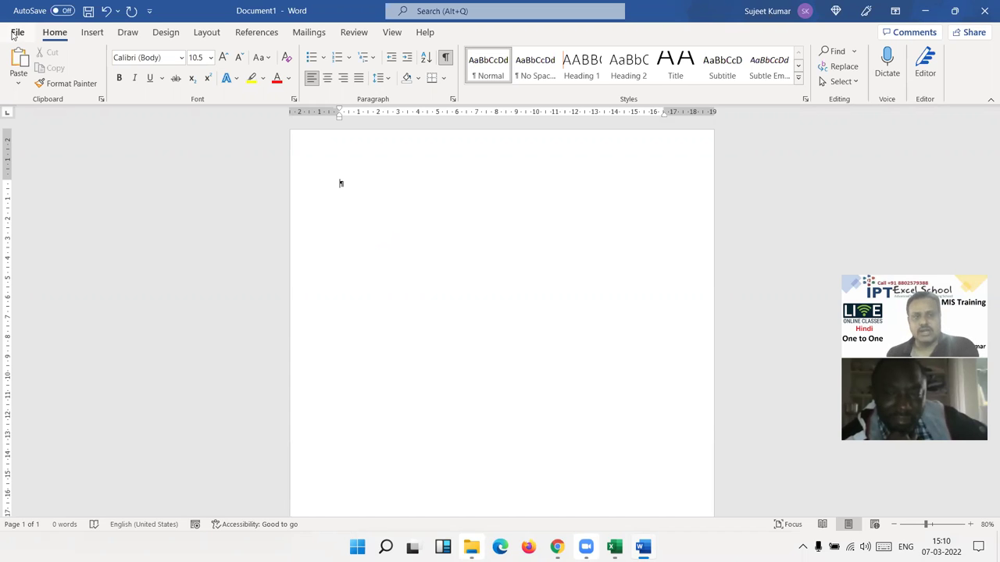
Create a new document from the Blue spheres resume template.
click(15, 34)
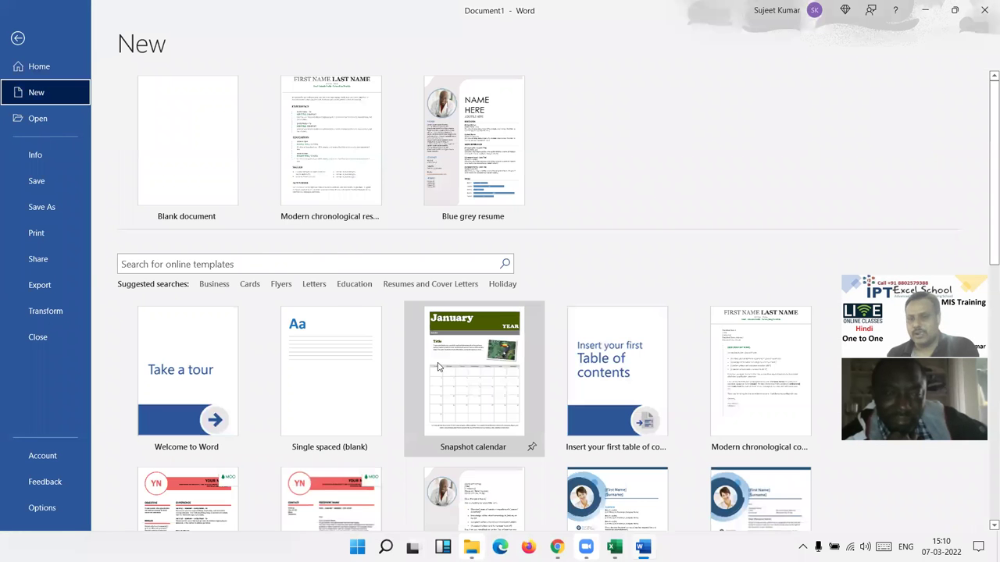
scroll(438, 367, down, 10)
scroll(438, 367, up, 3)
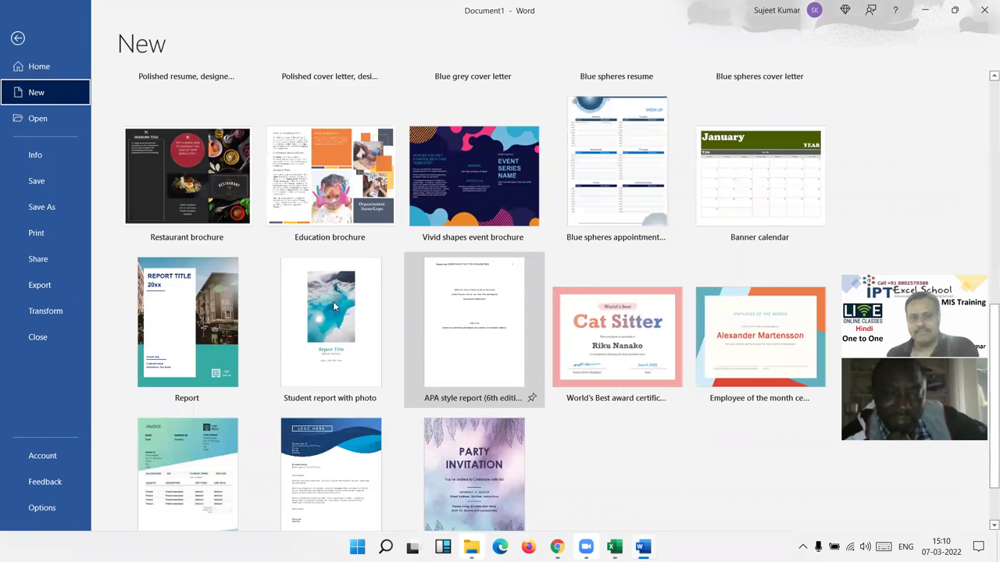
scroll(205, 215, up, 5)
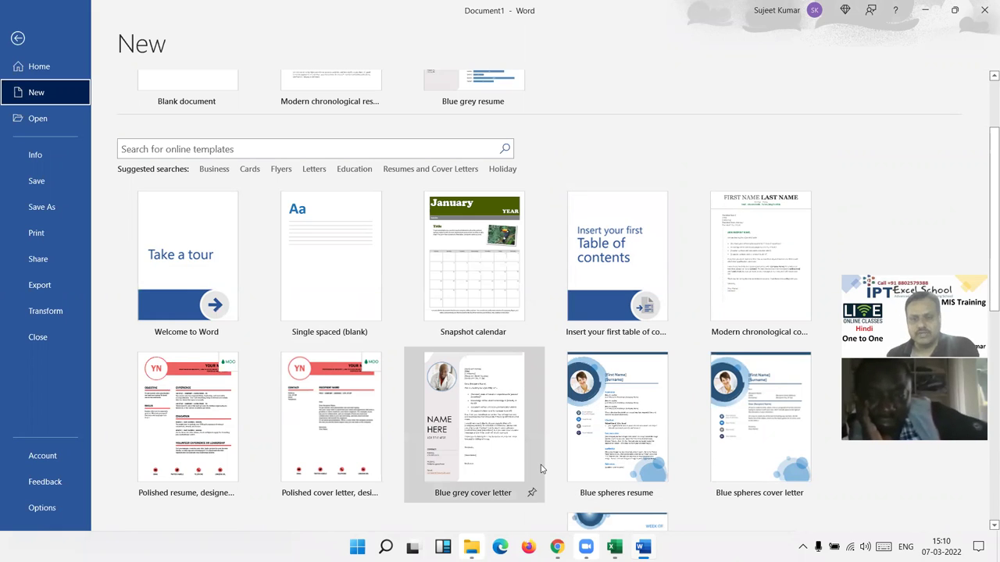
click(638, 434)
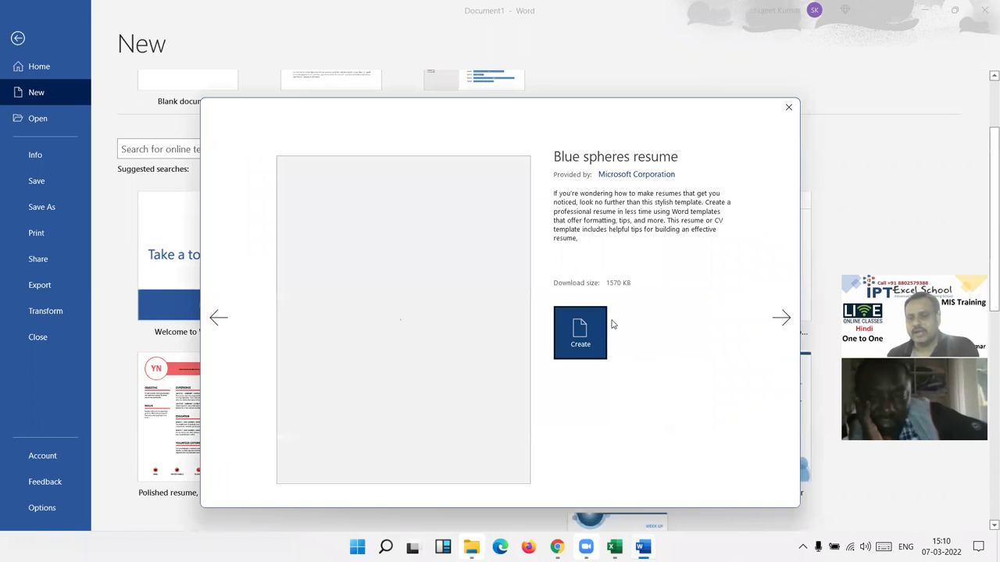
click(597, 333)
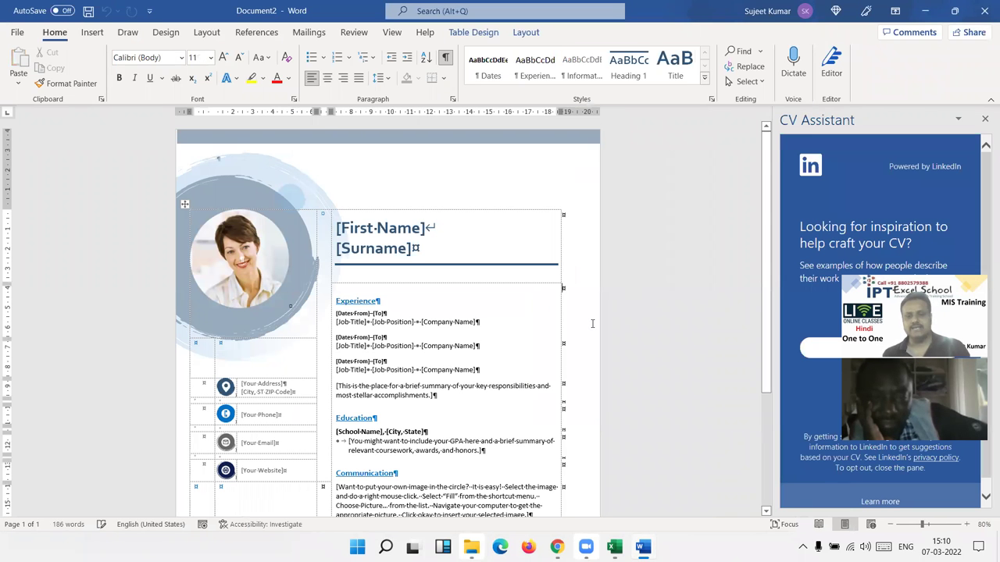
Close the CV Assistant pane and review the resume's photo, contact and section placeholders.
scroll(591, 323, down, 3)
scroll(592, 323, up, 3)
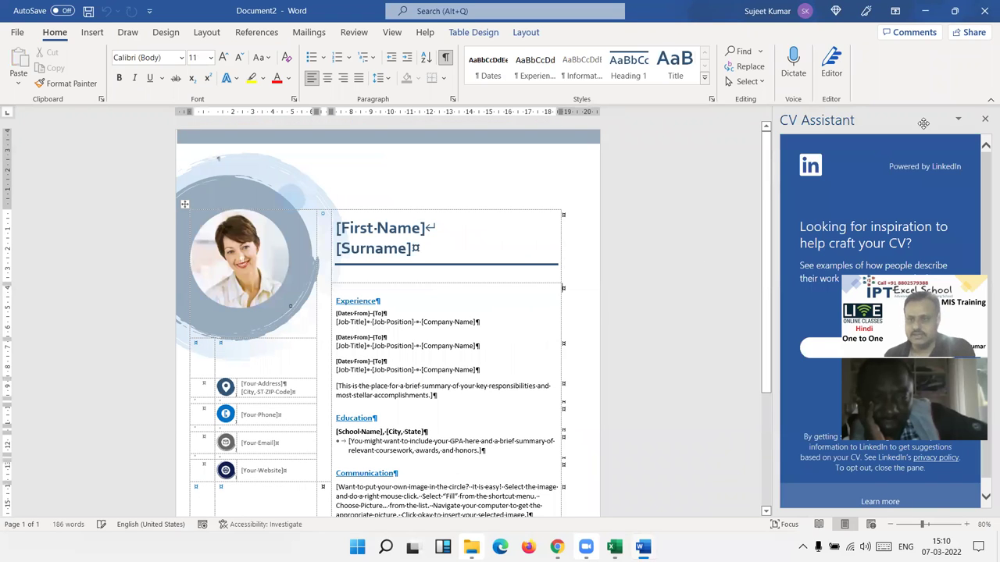
click(984, 121)
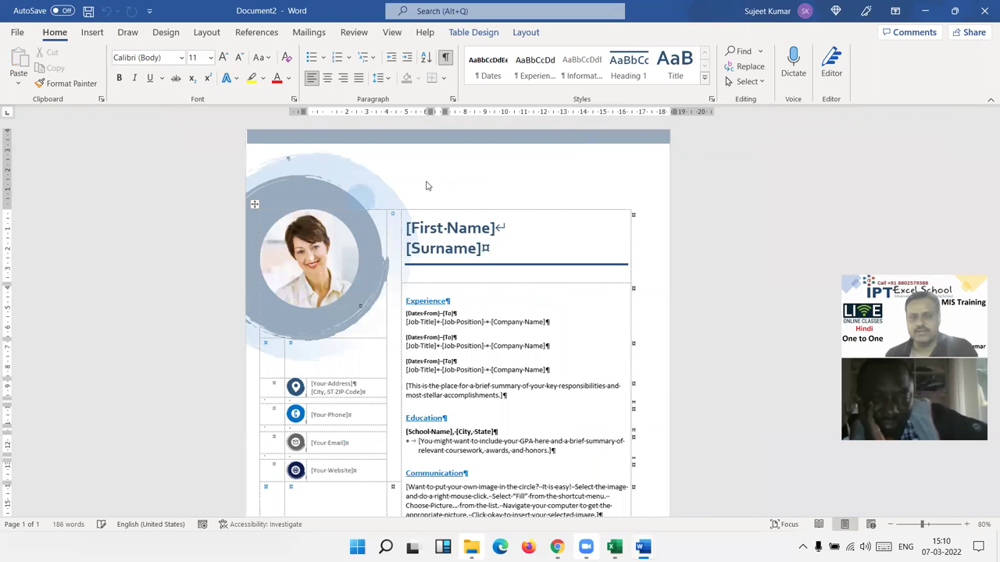
click(335, 272)
click(493, 227)
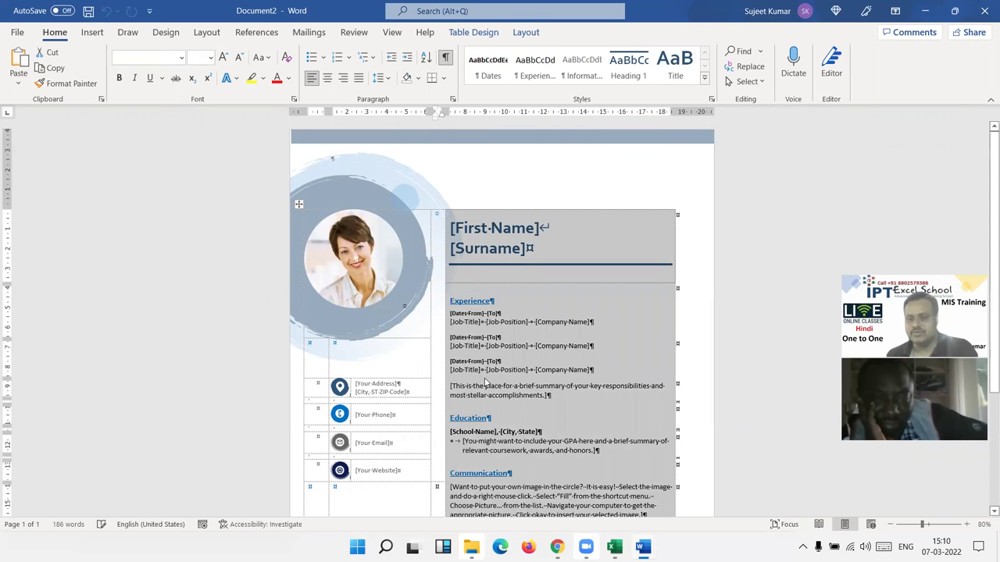
scroll(486, 382, down, 3)
scroll(486, 382, down, 1)
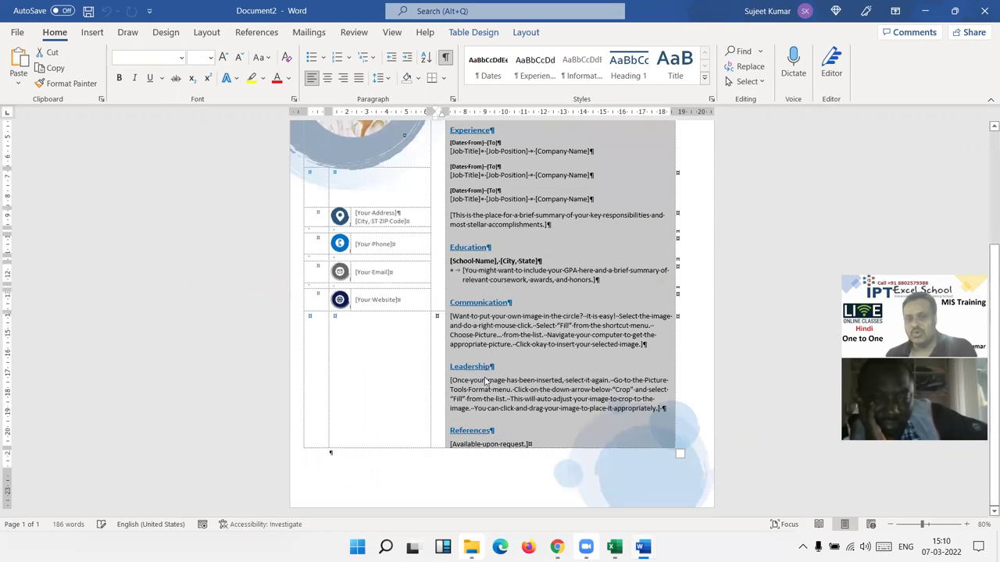
scroll(485, 382, up, 3)
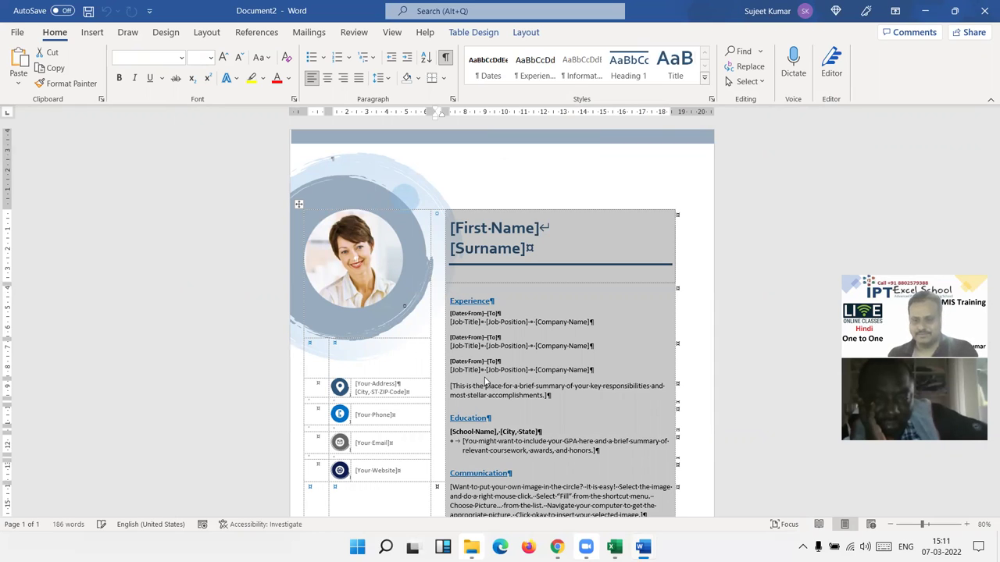
Search the online templates for "cards" and create a new document from the Hexagon business cards template.
click(16, 32)
click(28, 95)
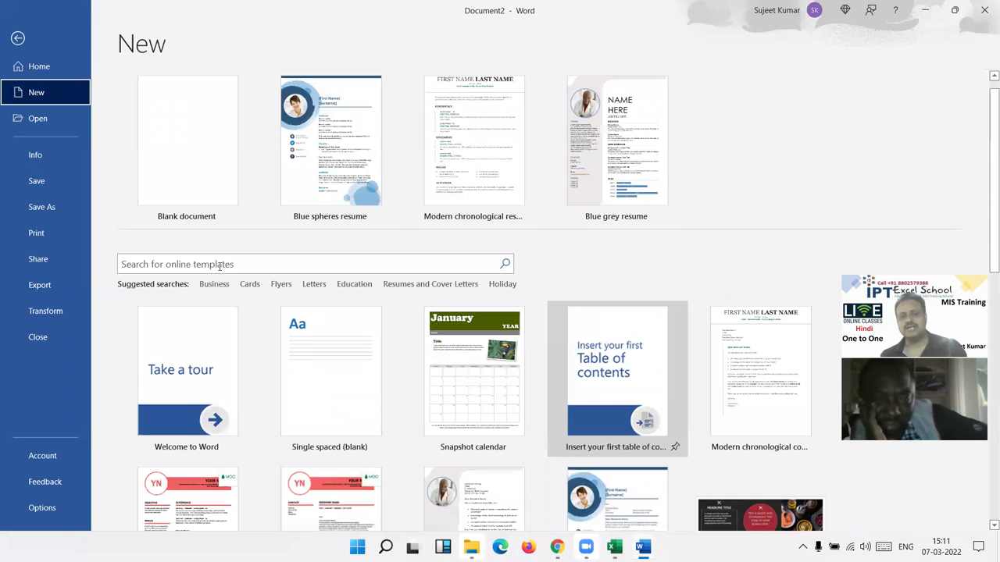
click(295, 259)
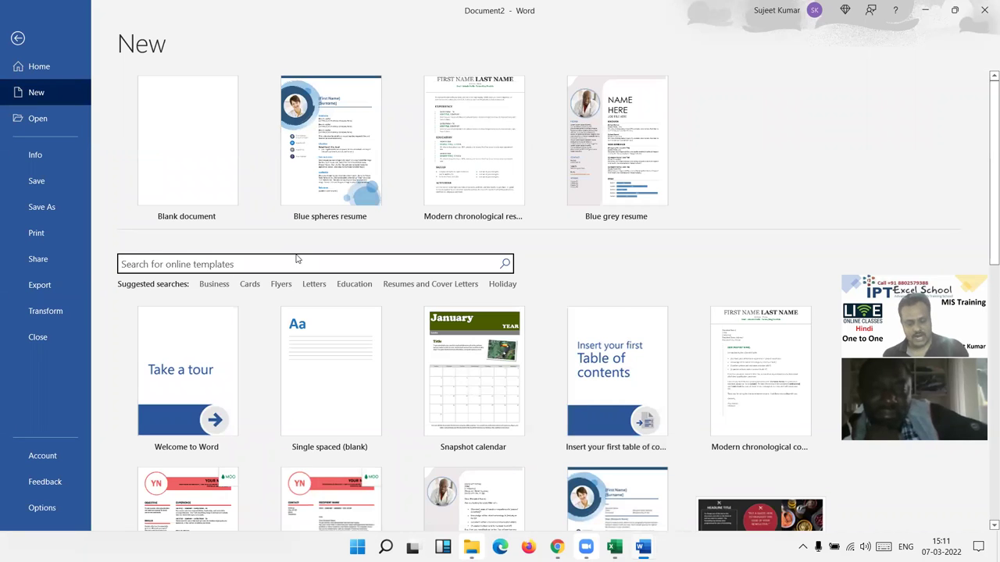
text(card)
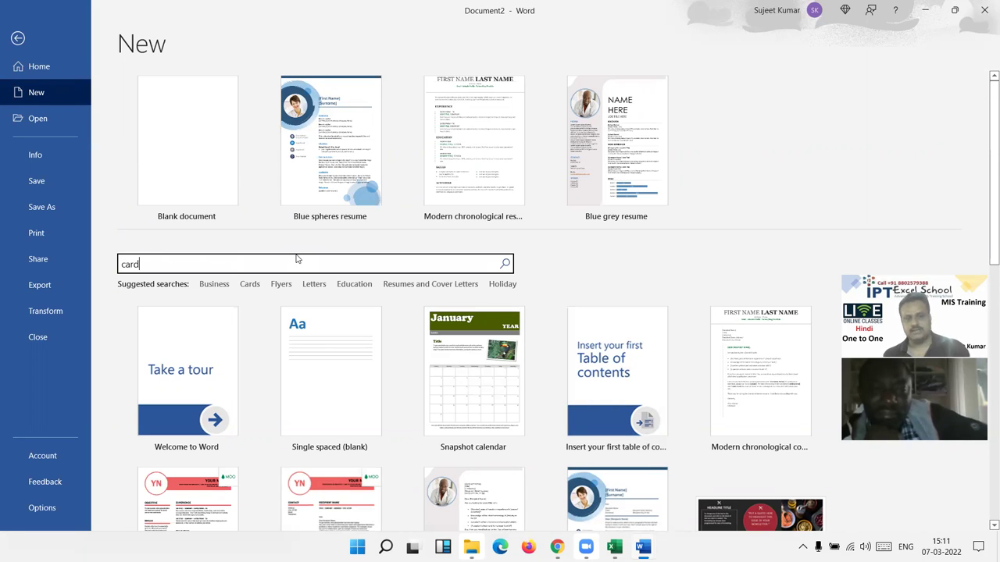
text(s)
key(Return)
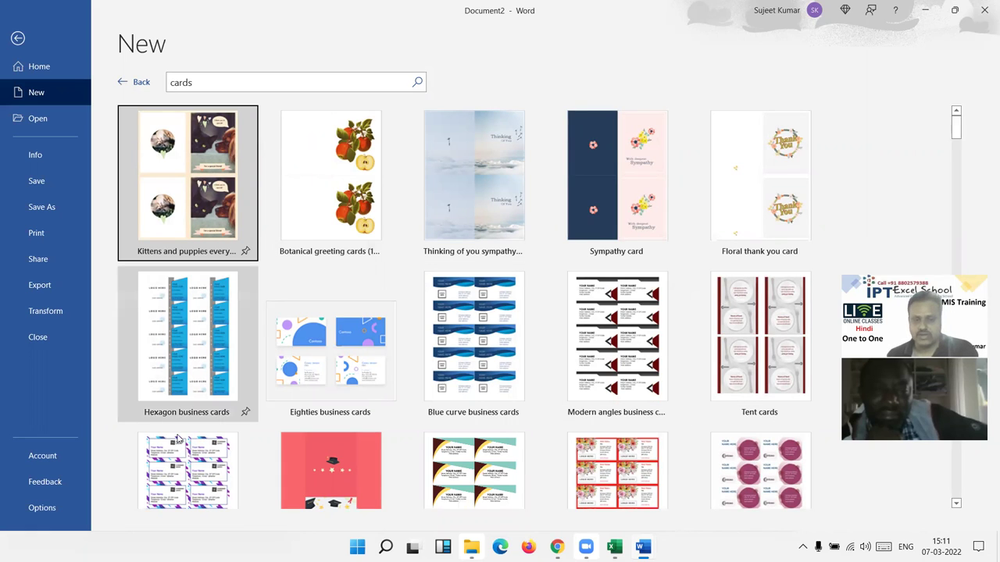
click(209, 380)
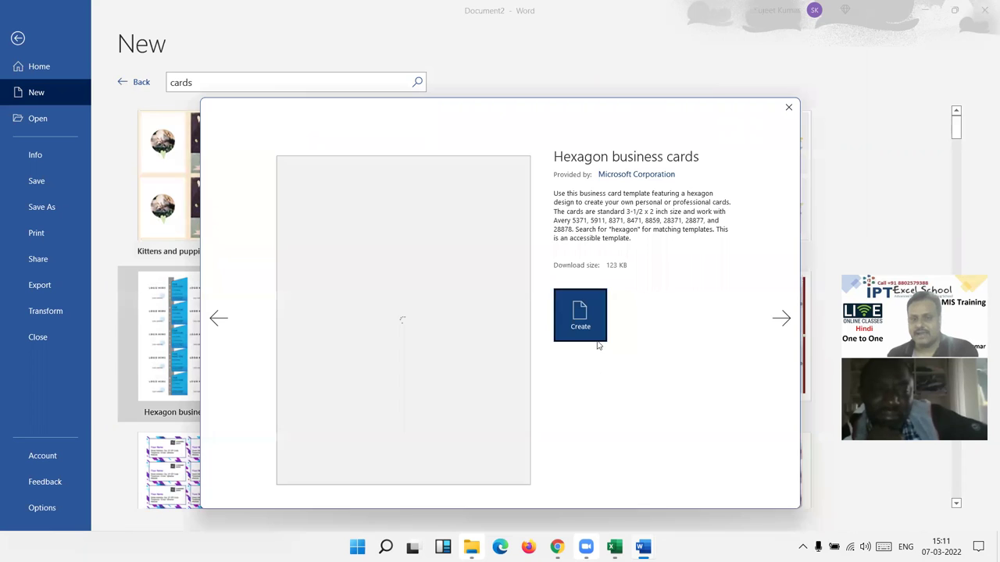
click(596, 342)
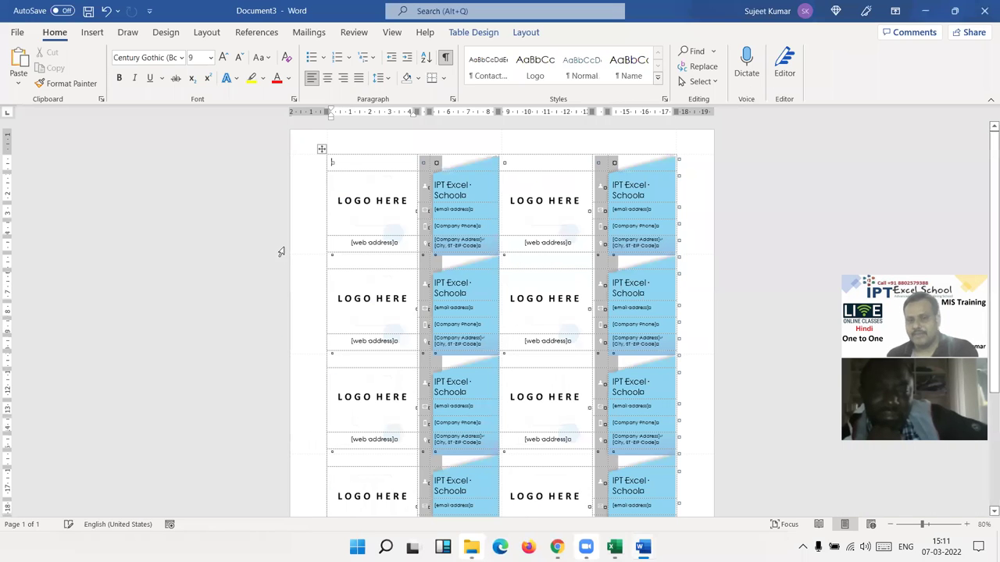
Review the business card placeholders for company name, email, phone, address and web address across the page.
drag(380, 191, 363, 265)
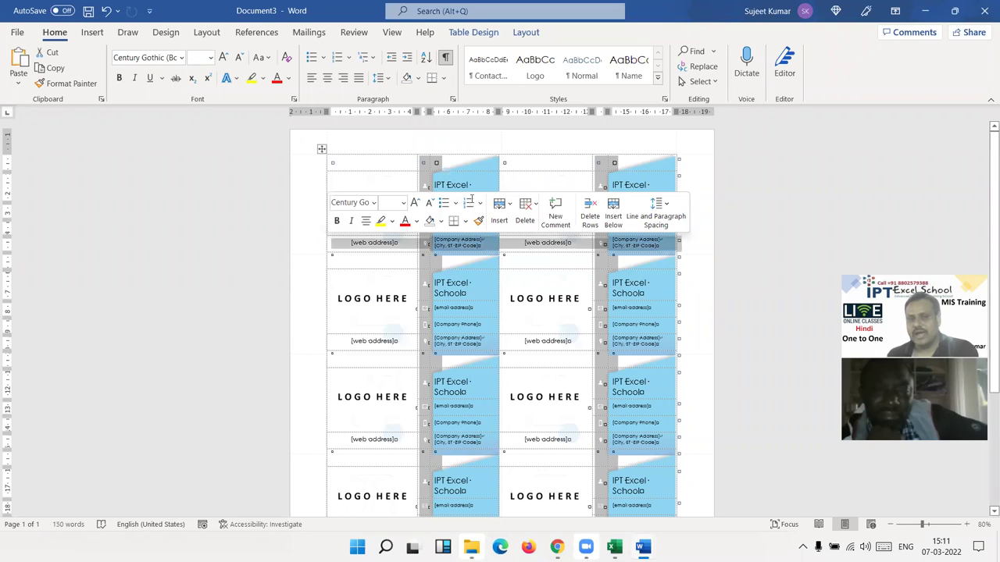
click(458, 210)
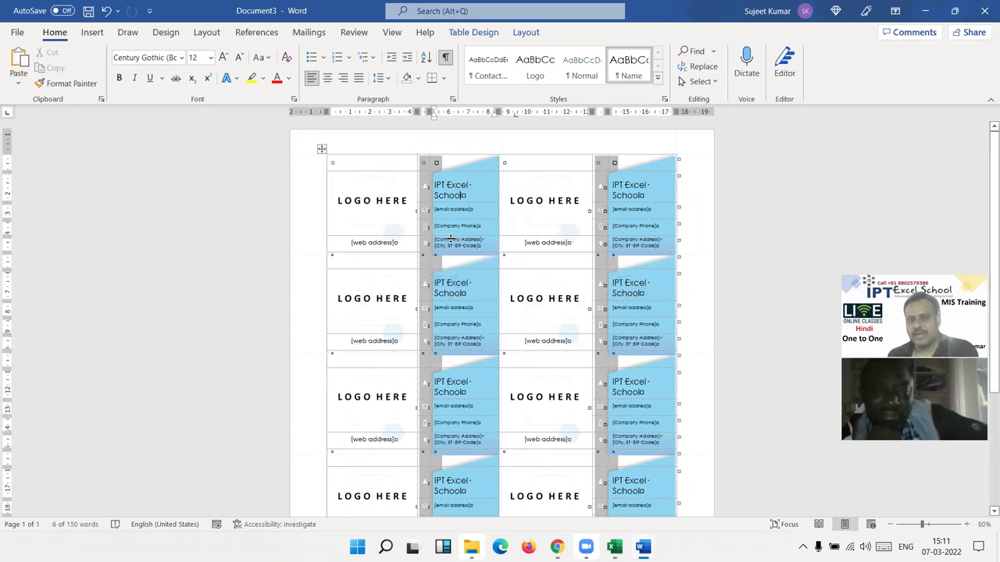
click(453, 209)
click(452, 227)
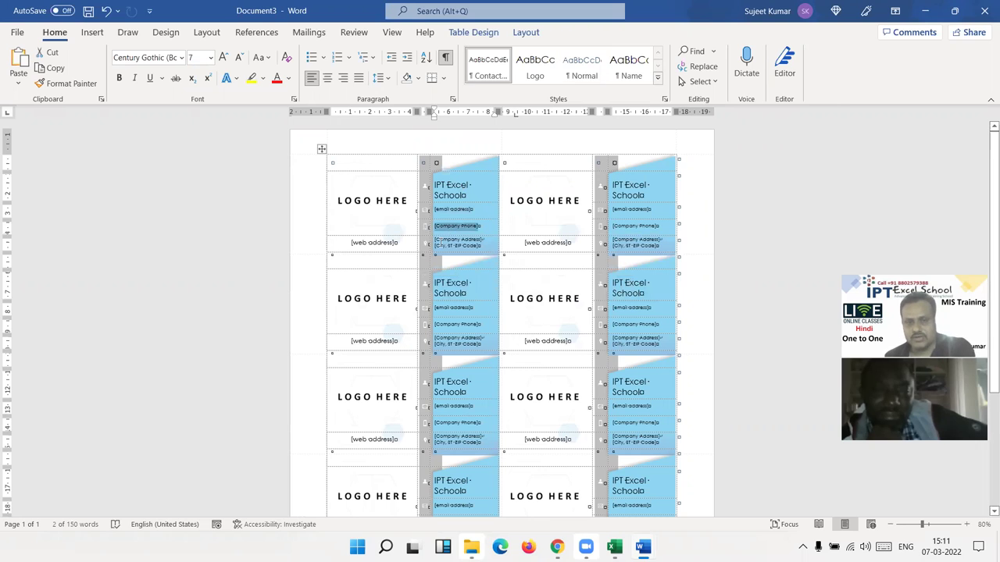
click(364, 252)
scroll(623, 319, down, 4)
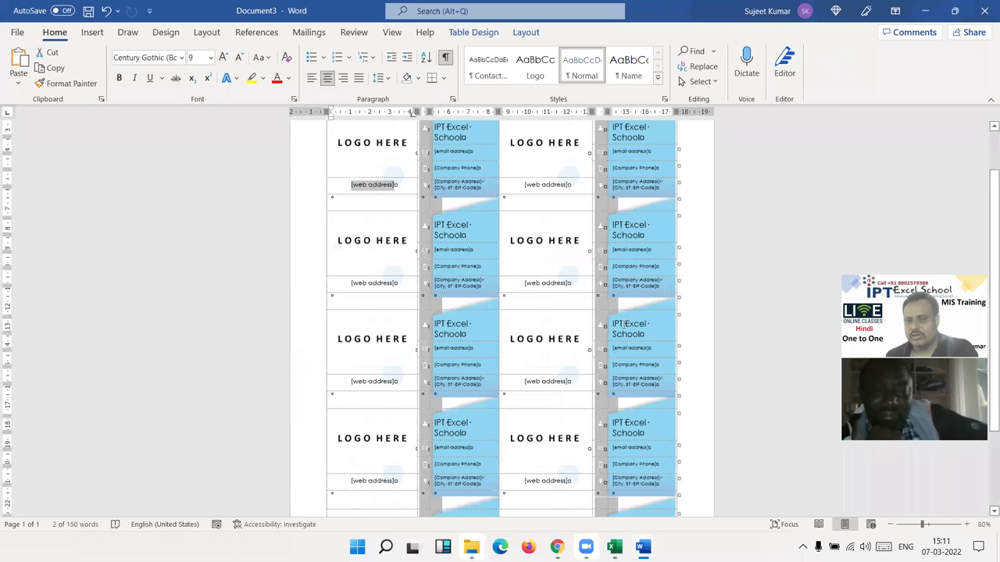
scroll(623, 320, down, 1)
scroll(624, 322, up, 5)
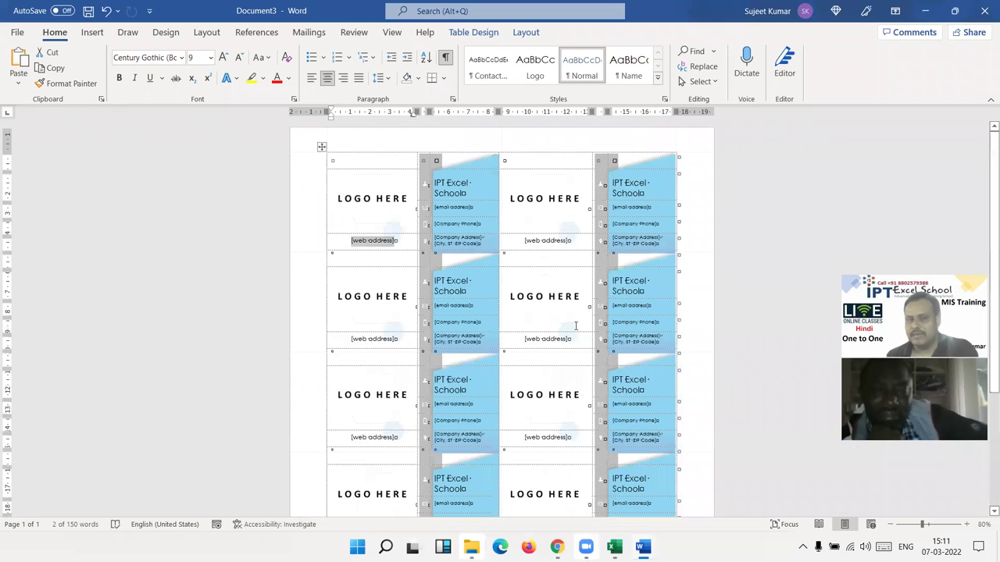
Replace the first card's LOGO HERE placeholder with the picture dd from the Pictures folder.
click(357, 203)
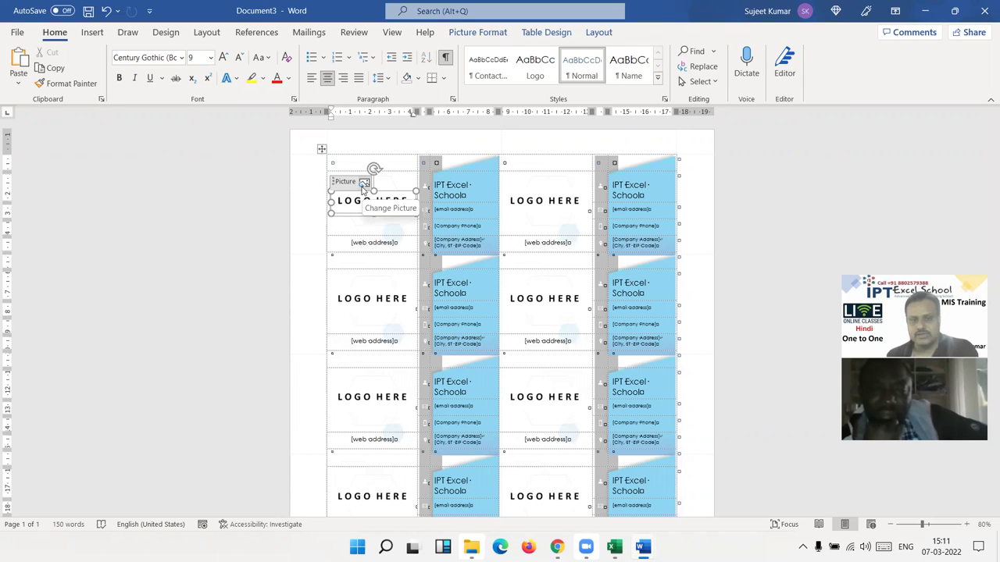
click(364, 183)
click(361, 223)
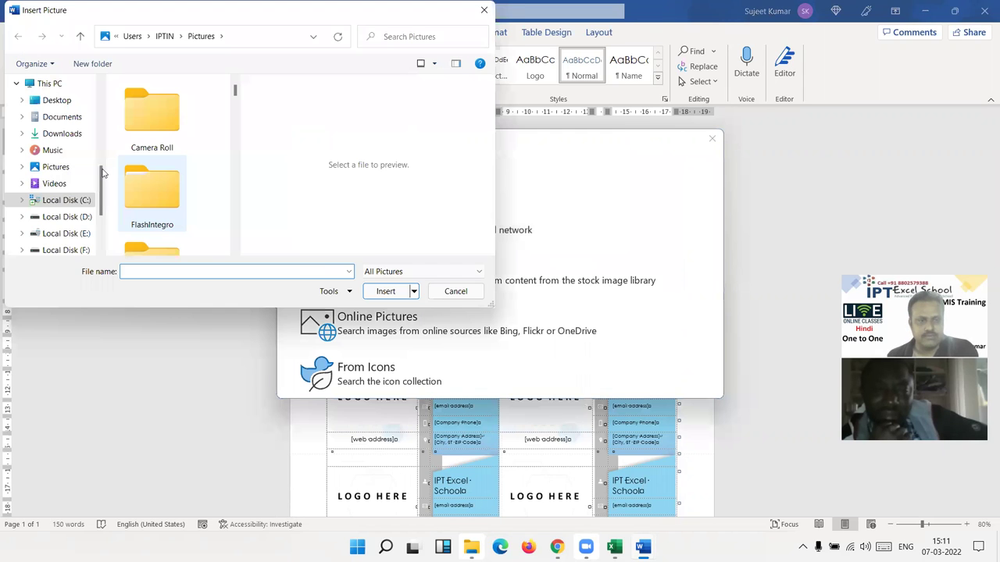
click(56, 166)
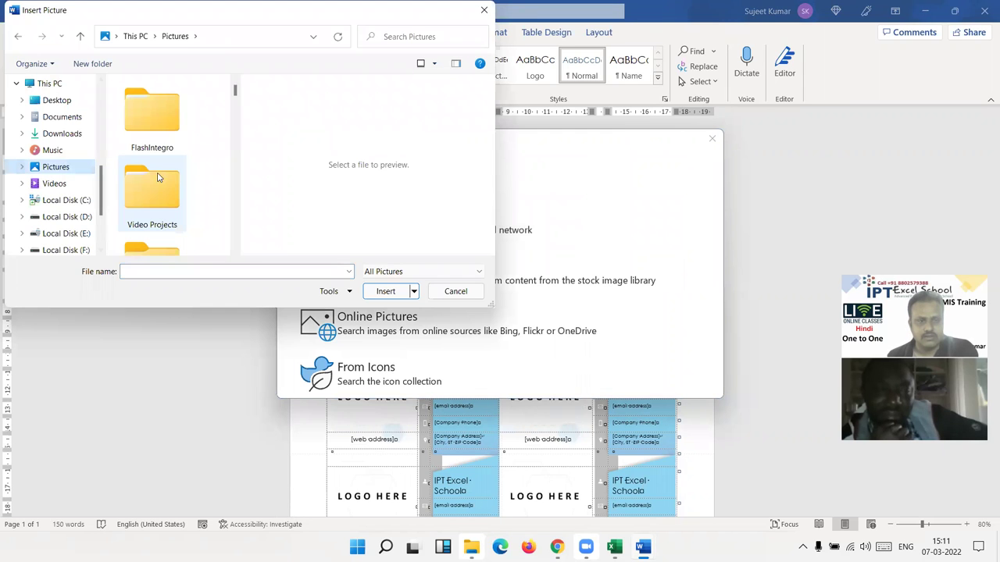
scroll(157, 177, down, 3)
scroll(157, 176, down, 1)
click(161, 224)
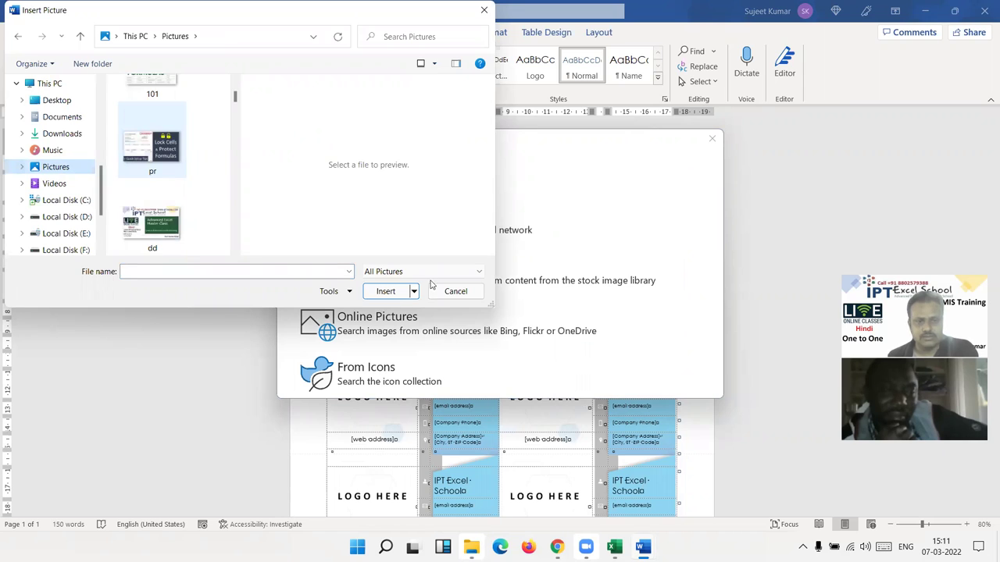
click(396, 293)
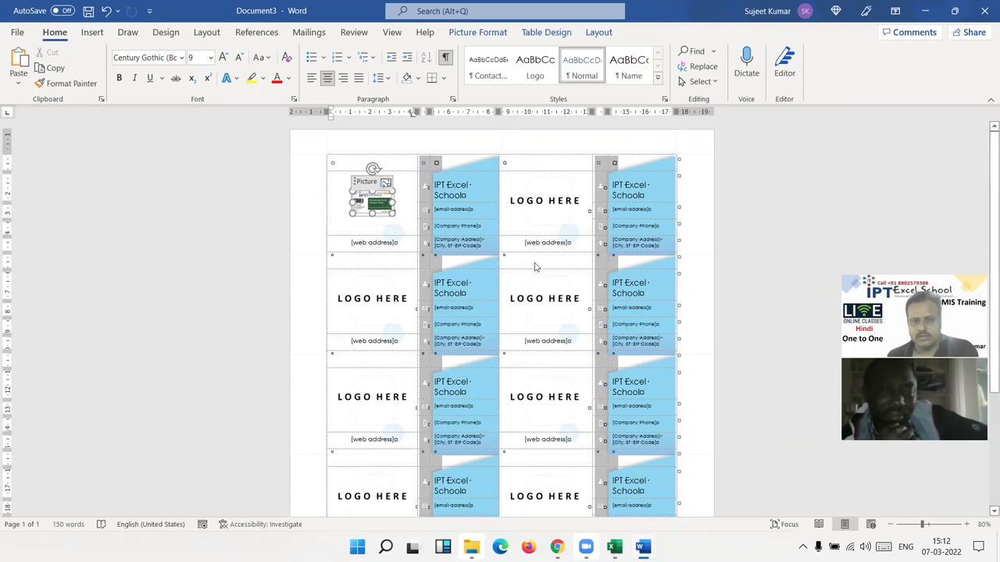
click(320, 306)
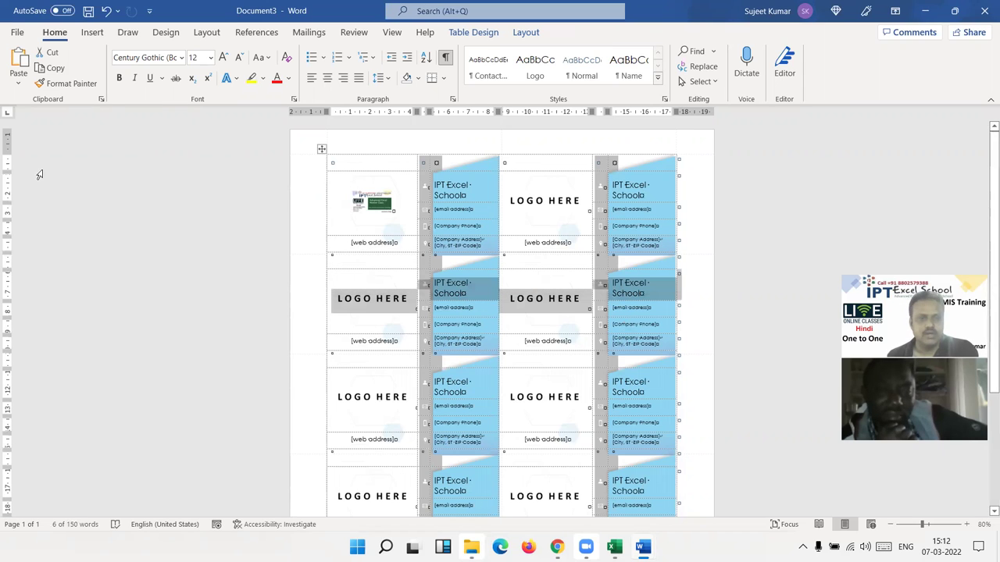
Create another new blank document.
click(17, 32)
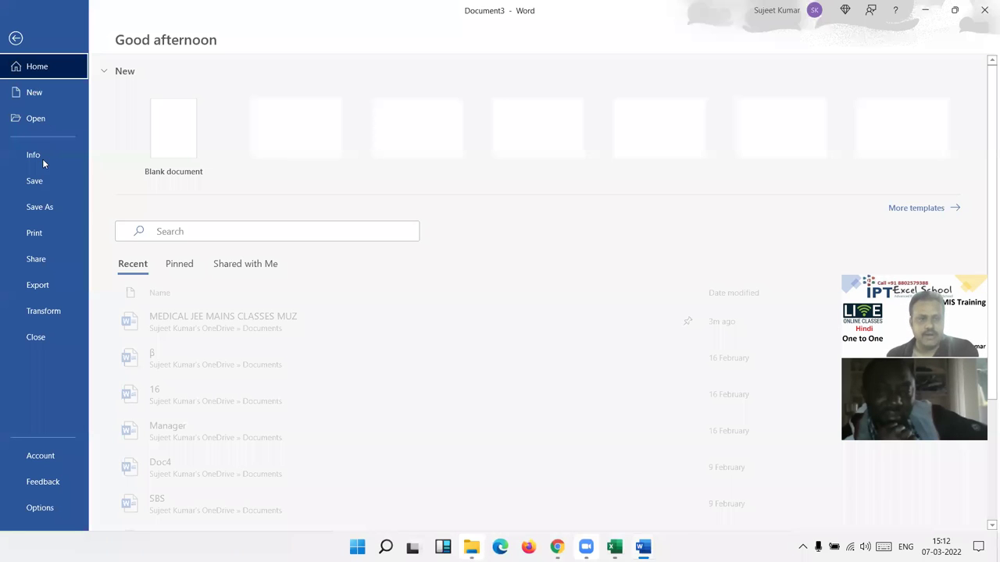
click(37, 94)
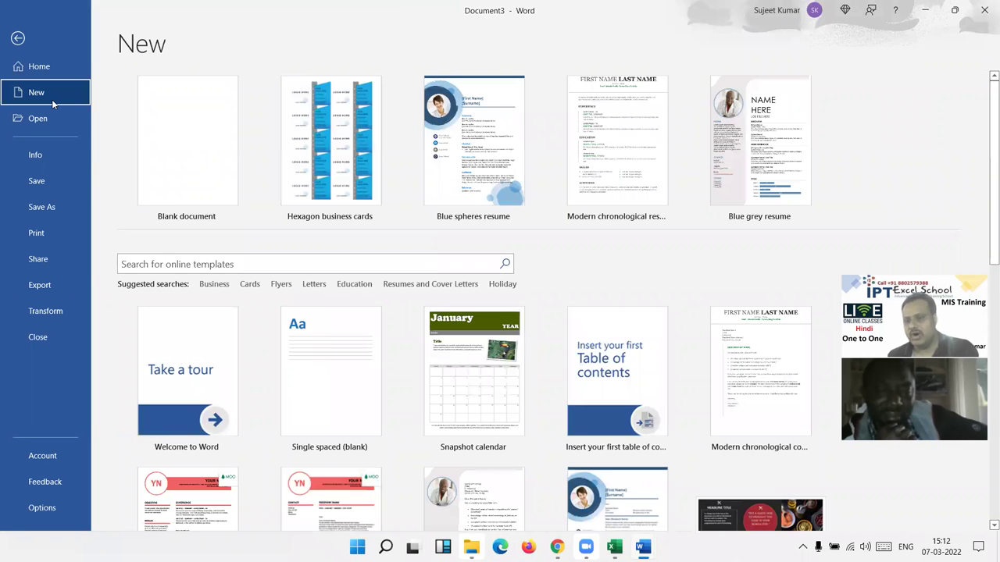
click(193, 124)
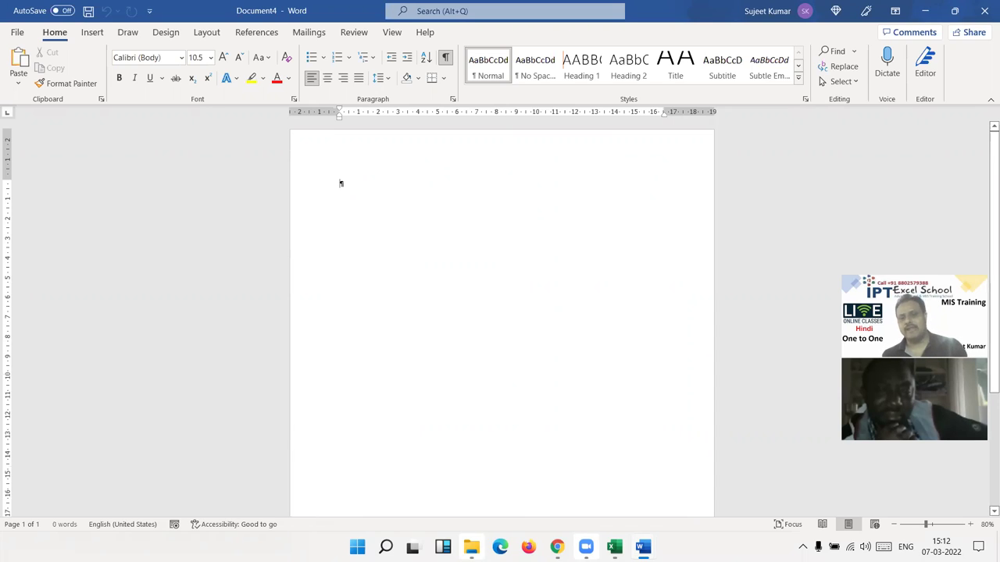
Enter a short run of random letters in the blank document and erase it.
text(Mlkdfgljkndfgn,)
text(sm)
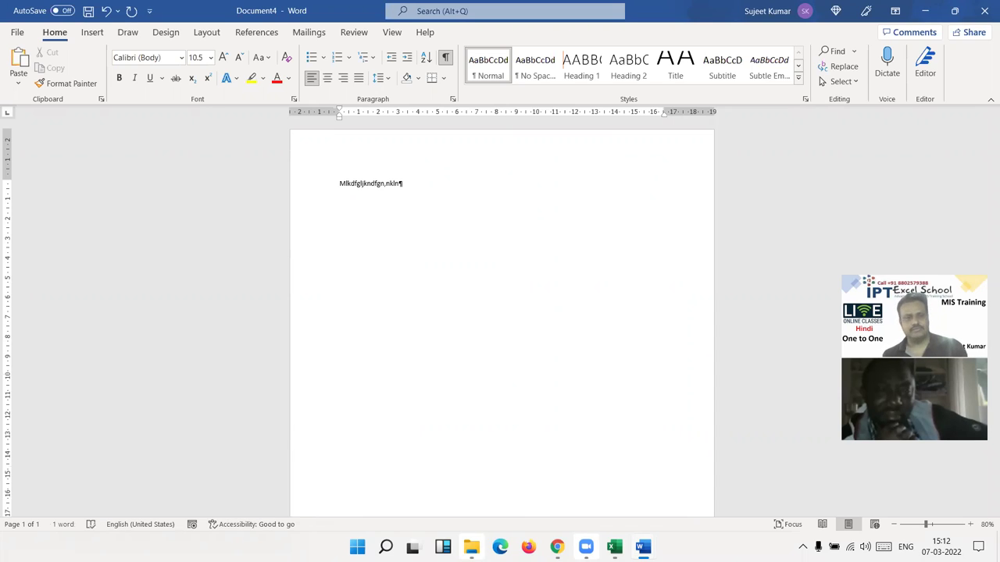
key(BackSpace)
key(BackSpace)
key(BackSpace)
key(BackSpace)
key(BackSpace)
key(BackSpace)
key(BackSpace)
key(BackSpace)
key(BackSpace)
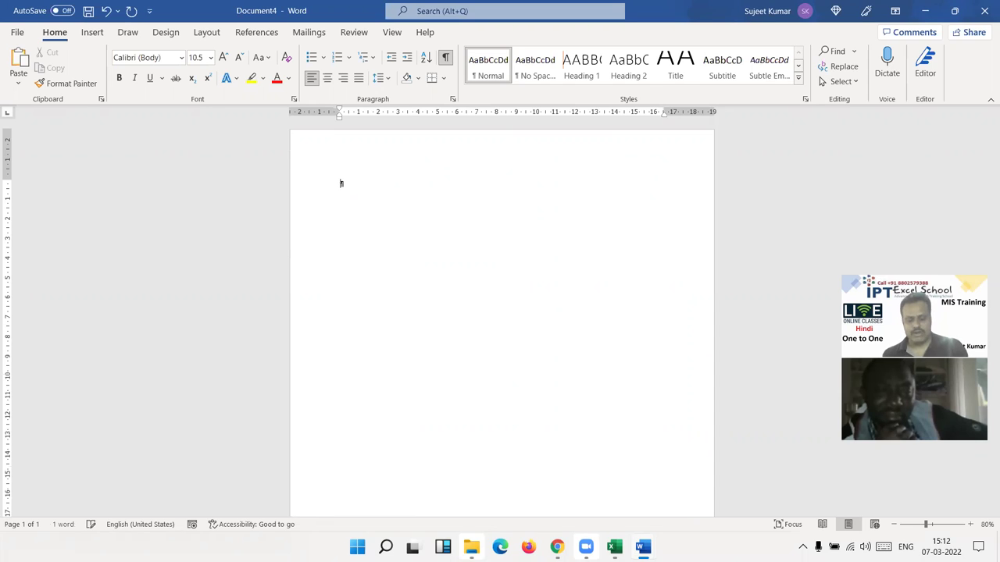
key(BackSpace)
Generate sample paragraphs with the =rand() function and hide the paragraph formatting marks.
text(=ra)
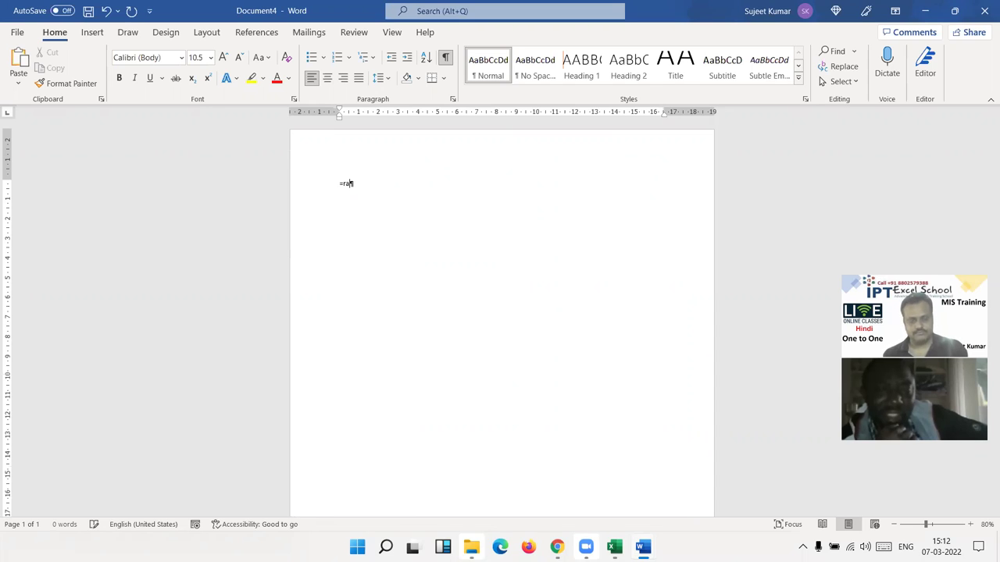
text(nd())
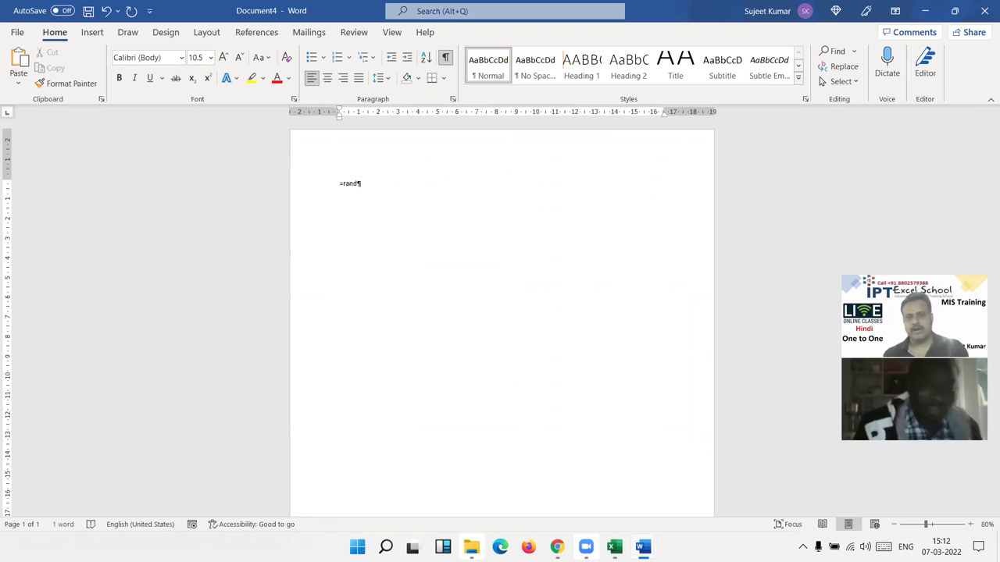
key(Return)
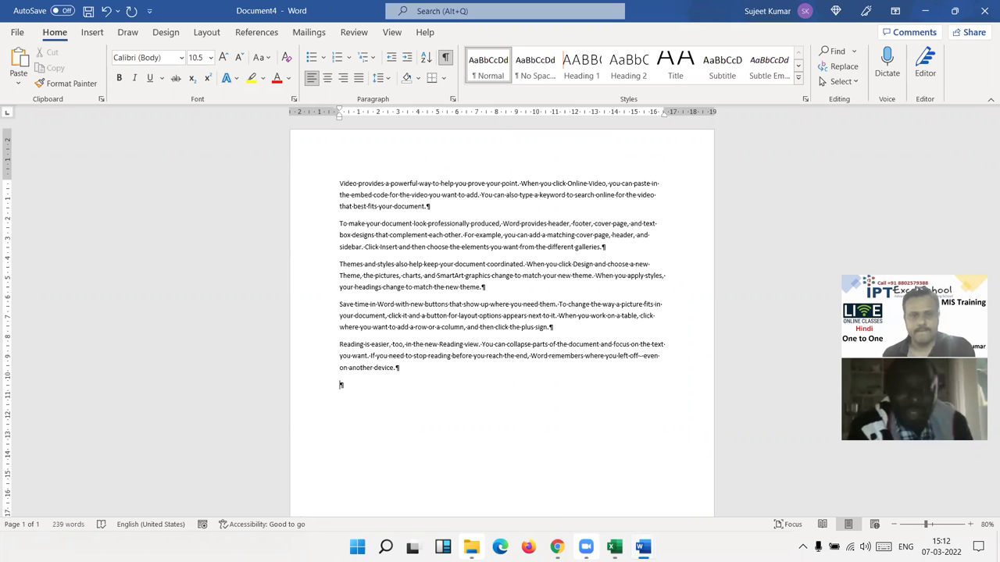
click(447, 58)
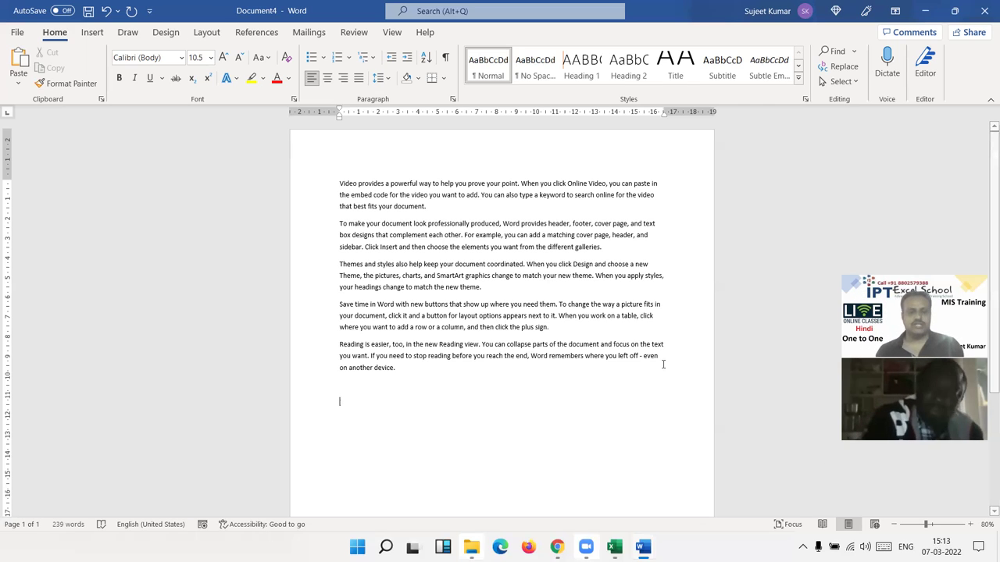
Select all of the generated sample paragraphs and delete them.
shift+click(319, 189)
drag(319, 189, 318, 184)
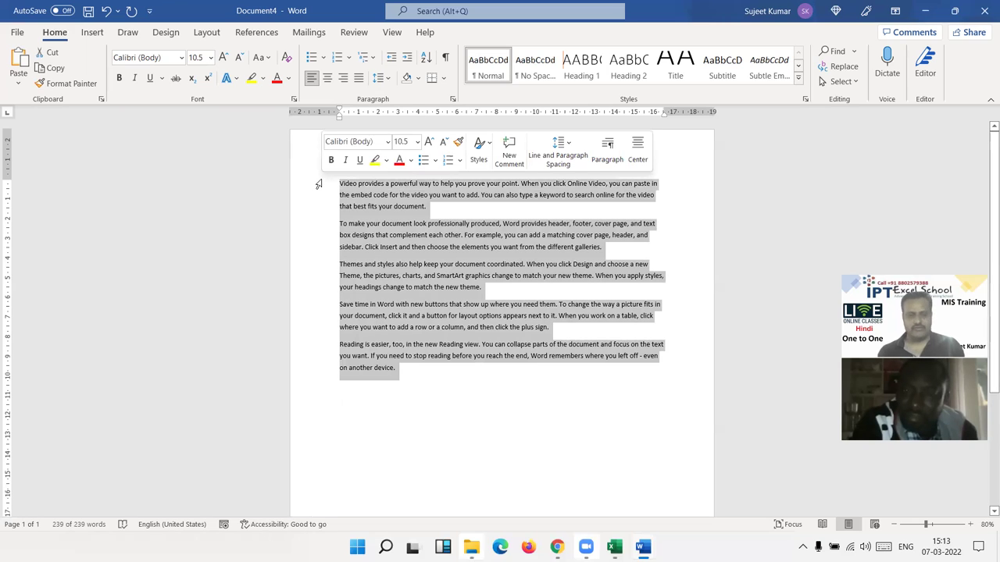
key(Delete)
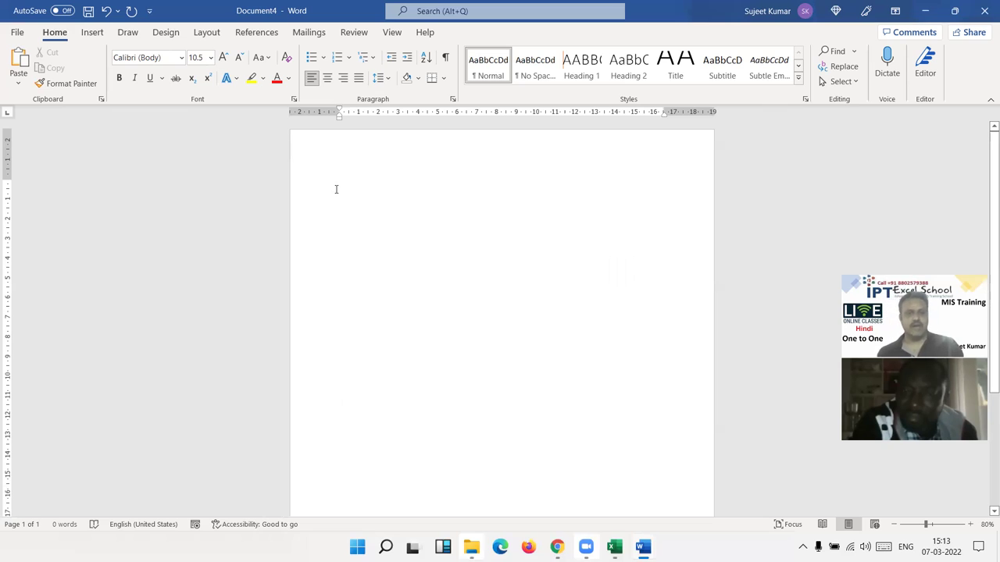
Zoom the empty document to 120% and generate sample paragraphs again by entering the =rand() function.
ctrl+scroll(341, 205, up, 4)
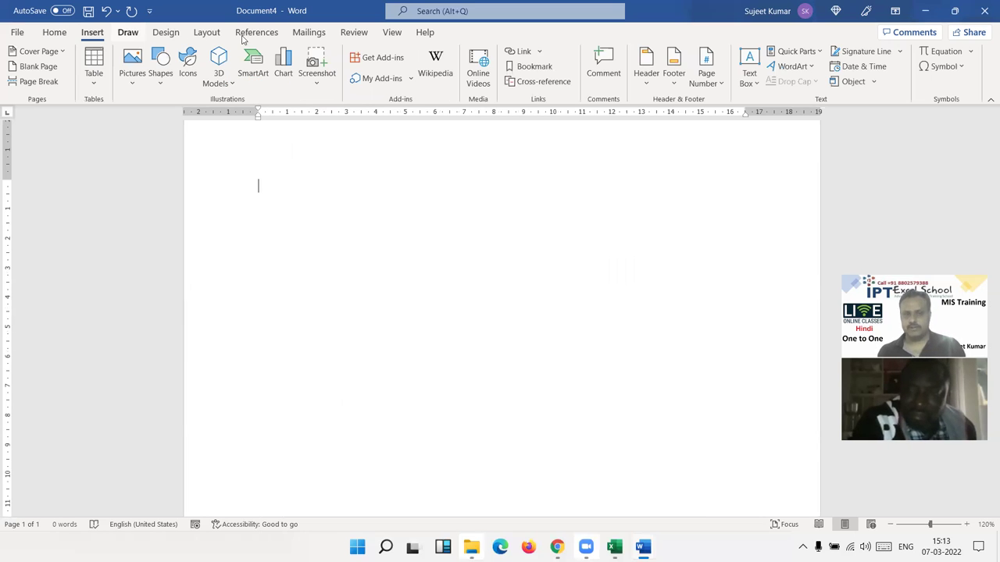
click(205, 35)
click(73, 41)
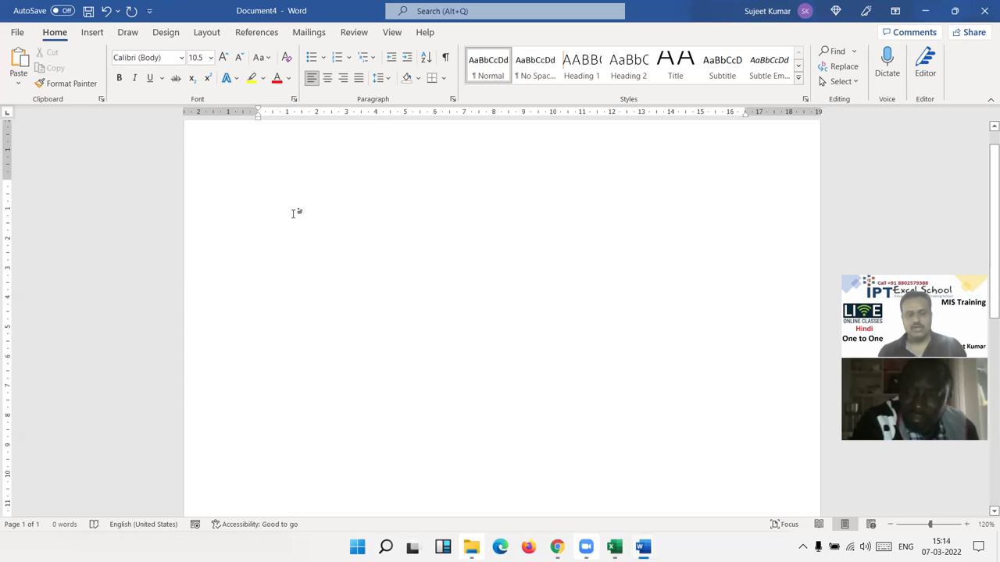
double_click(262, 211)
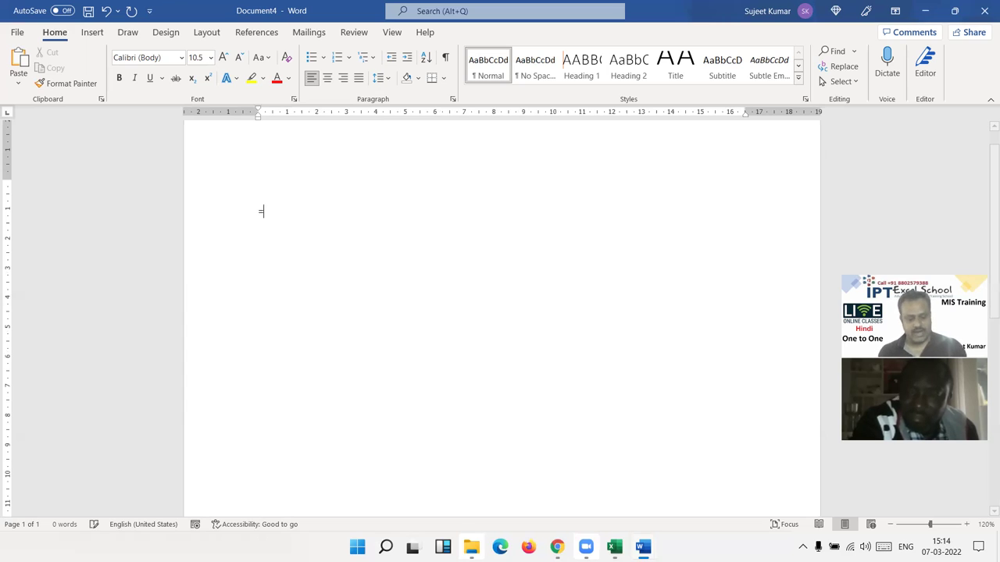
text(=r)
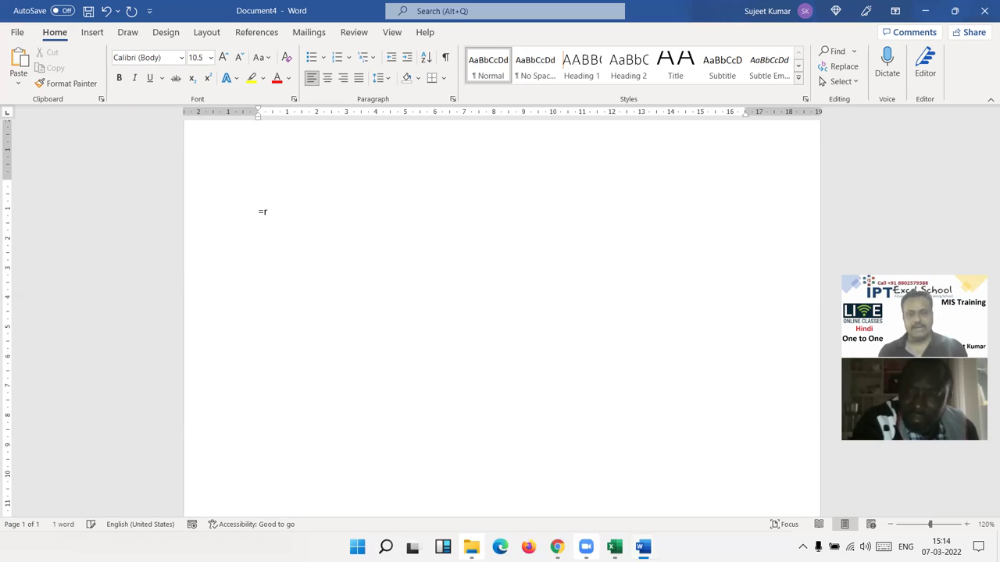
text(and)
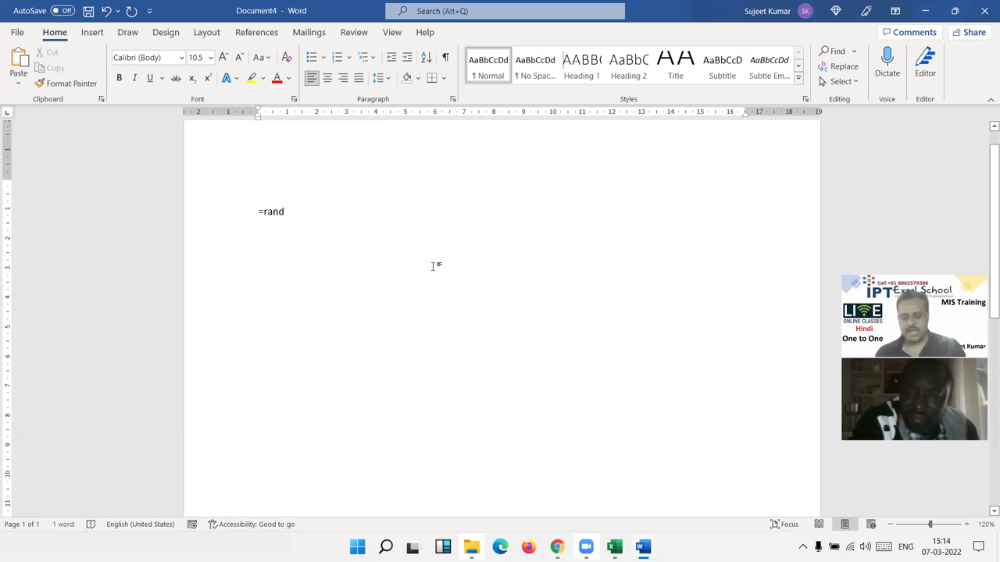
text(()
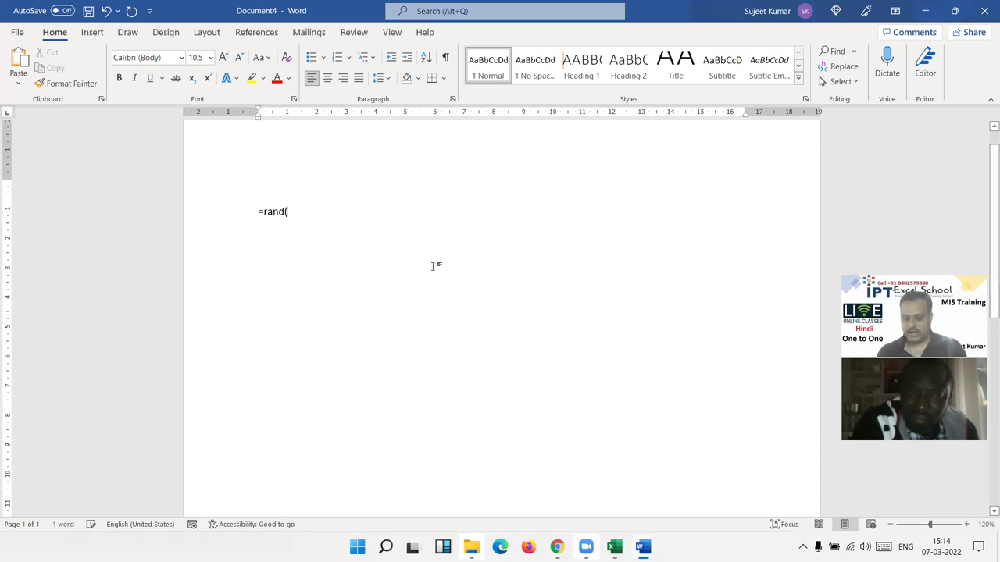
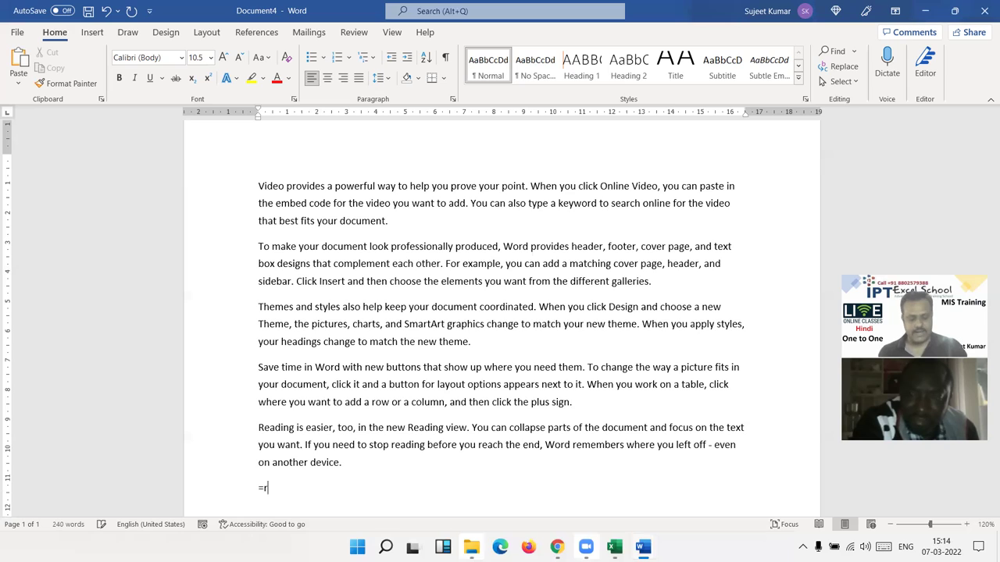
Generate a second set of sample paragraphs below the existing text by completing the =rand() function.
text(and)
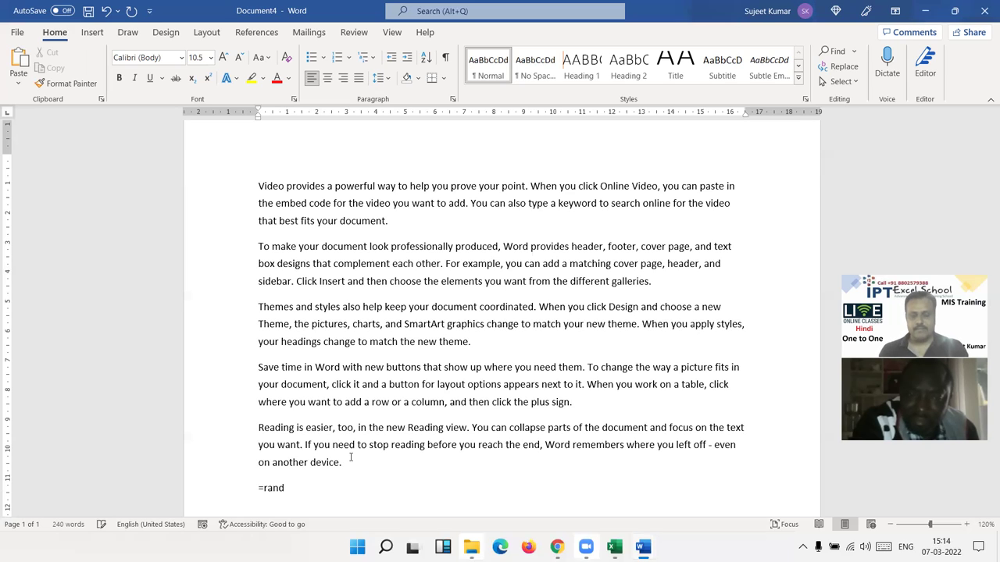
text(())
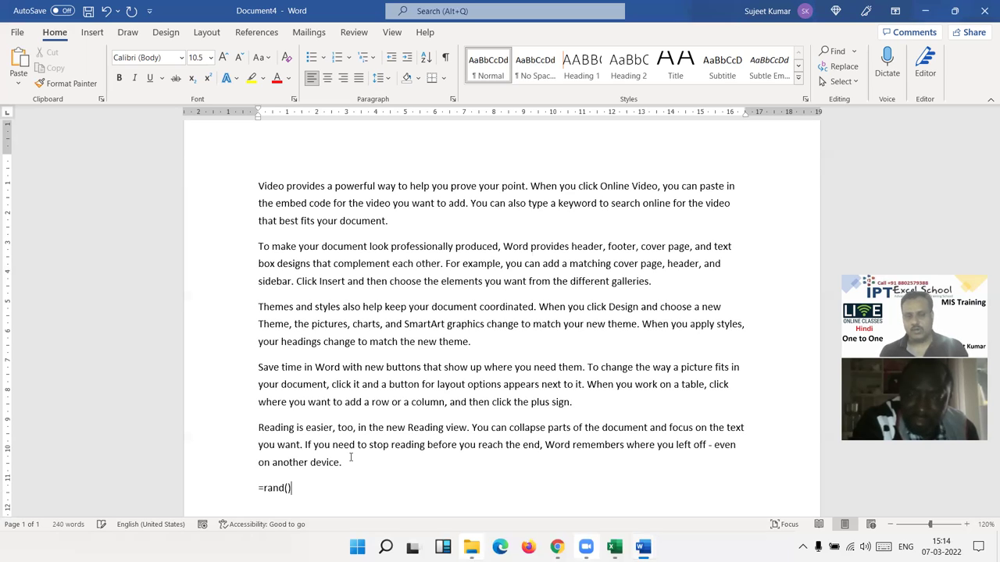
key(Return)
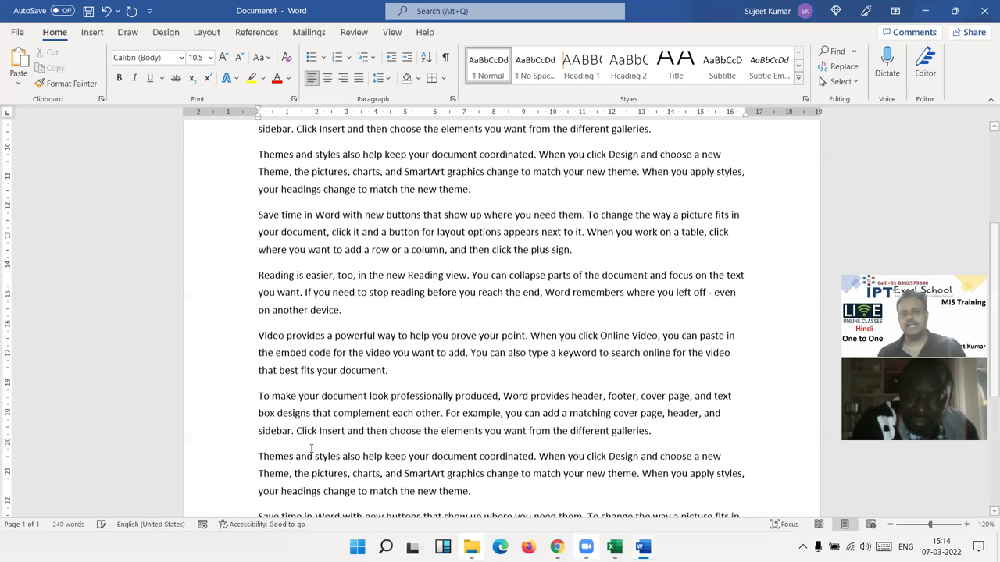
Look over the generated sample paragraphs from the start of the page to its end.
scroll(447, 417, up, 2)
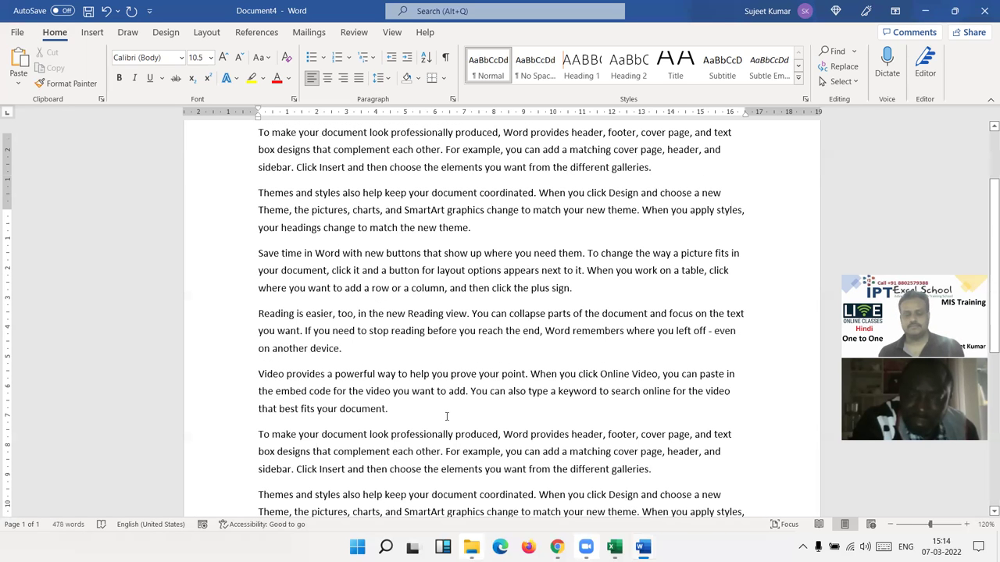
scroll(426, 423, down, 8)
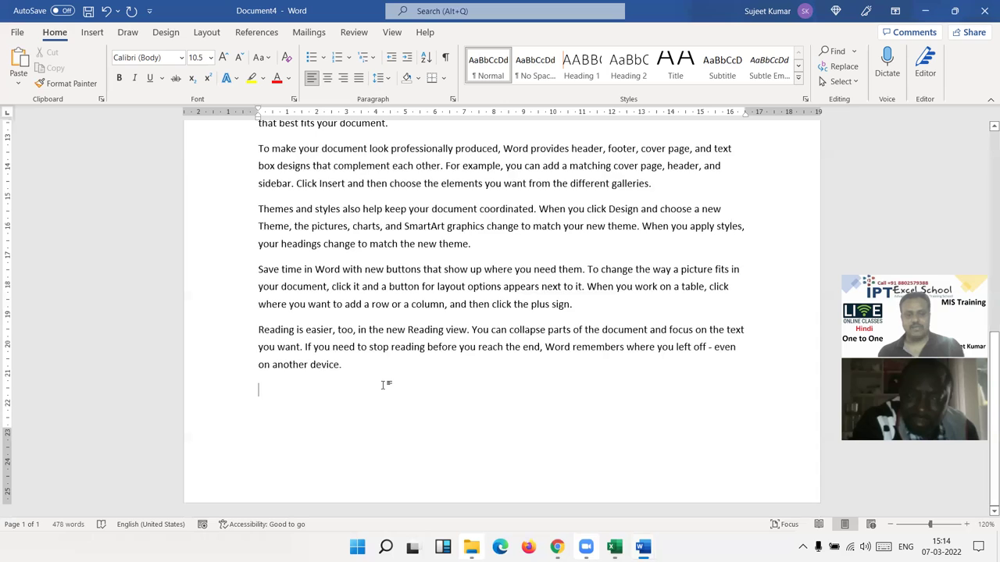
scroll(380, 383, up, 5)
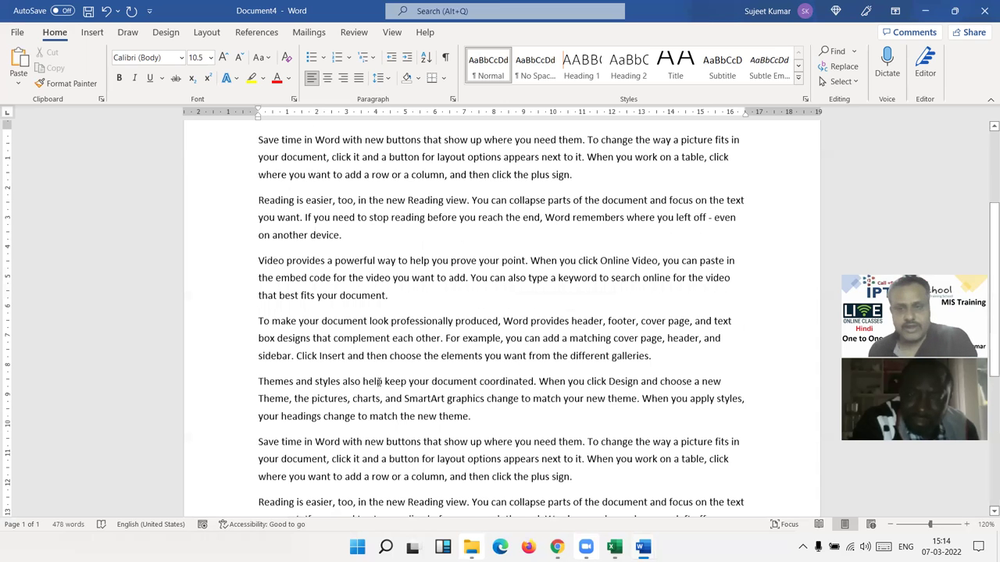
scroll(379, 382, up, 8)
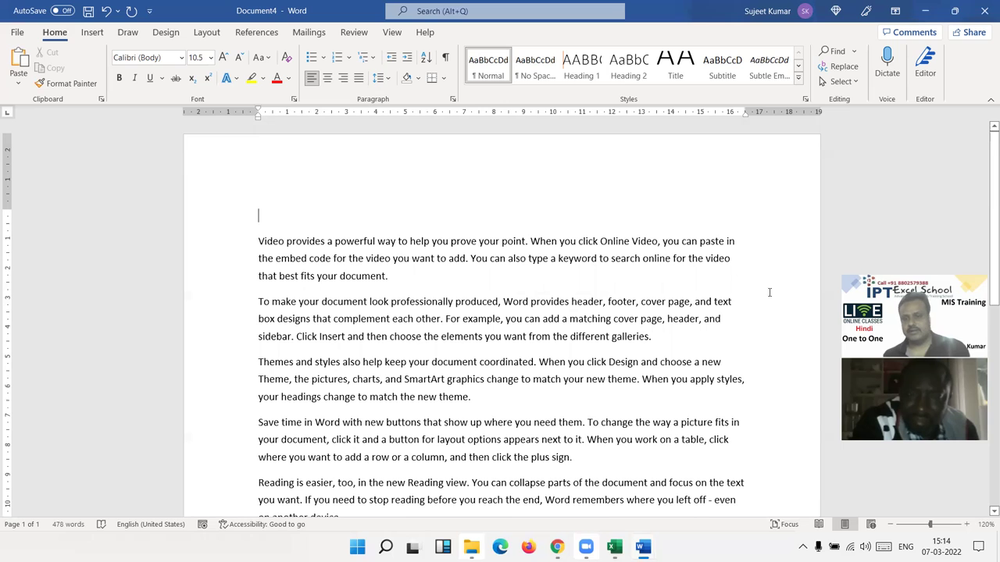
scroll(504, 469, down, 5)
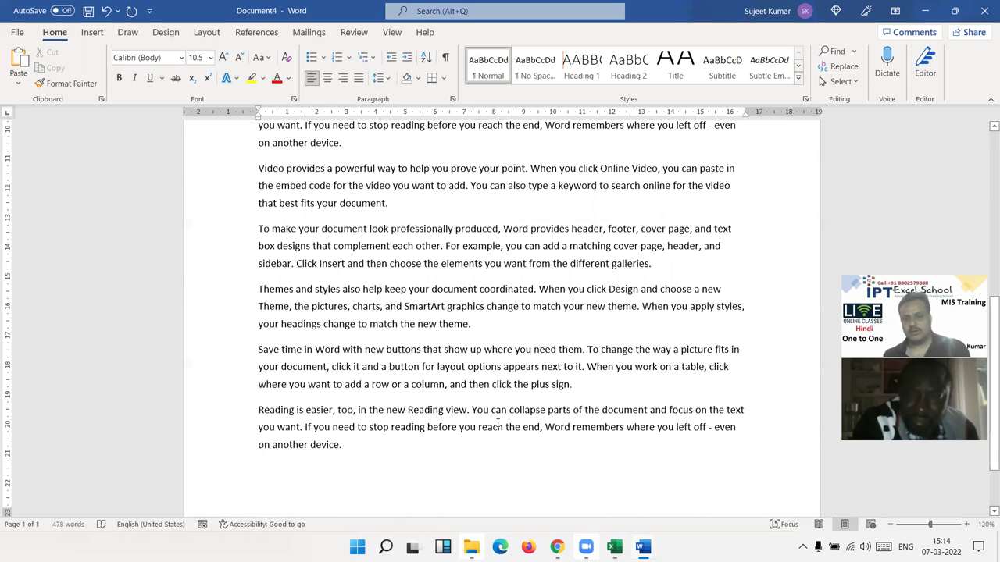
scroll(497, 423, down, 2)
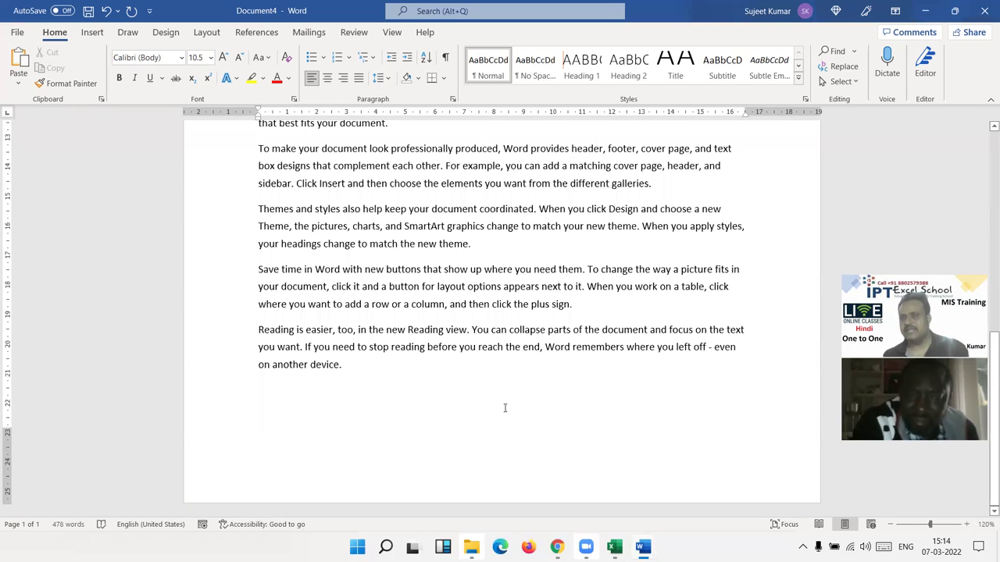
key(ctrl+v)
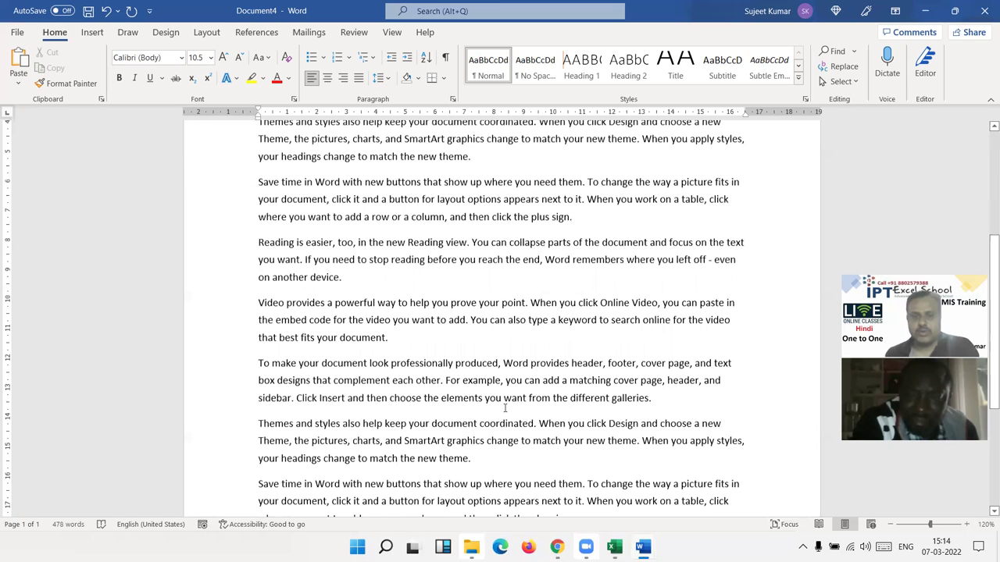
Narrow the page's left margin to about 1.25 cm and its right margin to about 0.84 cm using the ruler.
scroll(505, 408, up, 5)
click(258, 134)
drag(259, 114, 215, 108)
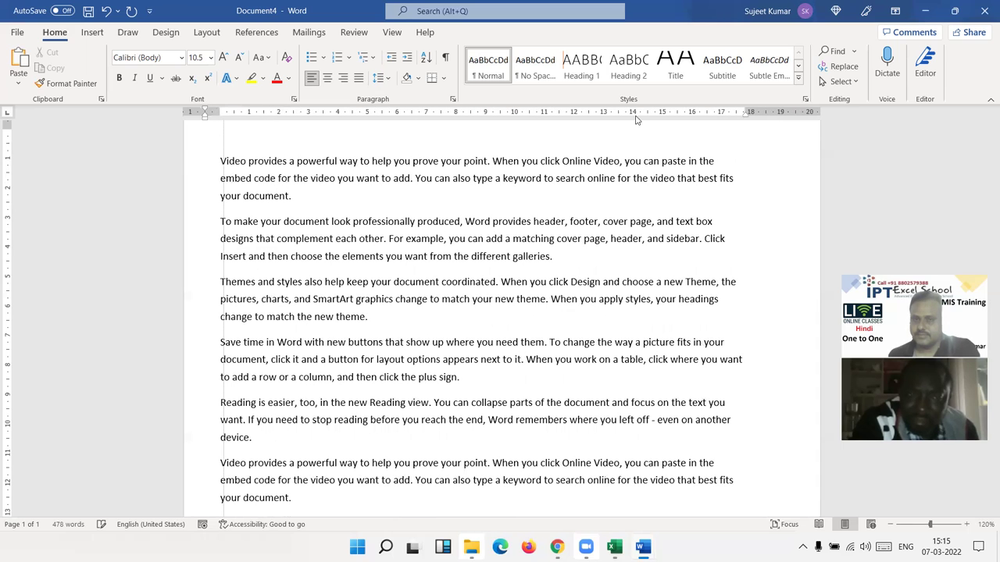
drag(748, 105, 787, 105)
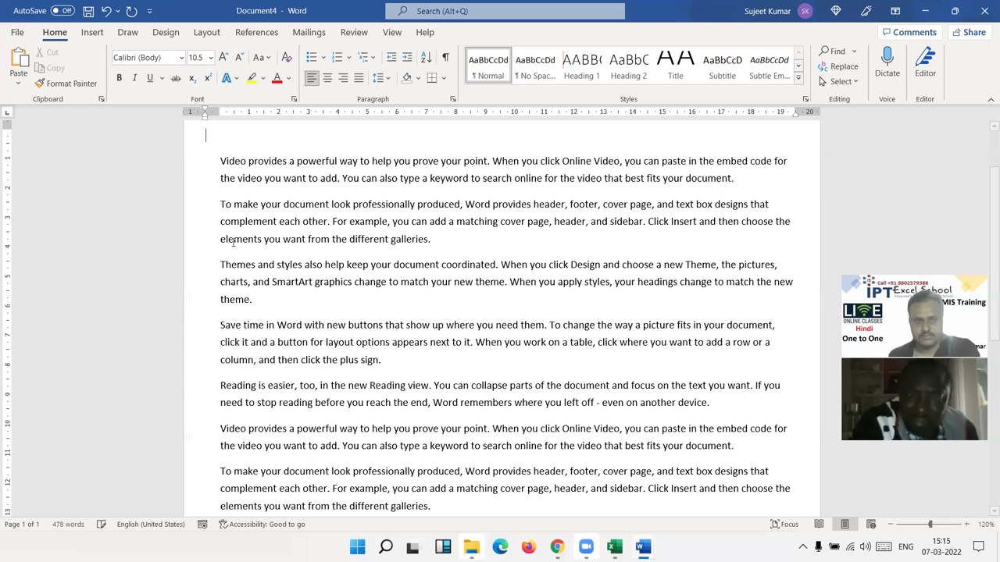
Reduce the page's top margin to about 0.25 cm and its bottom margin to about 0.75 cm using the ruler.
scroll(23, 227, up, 2)
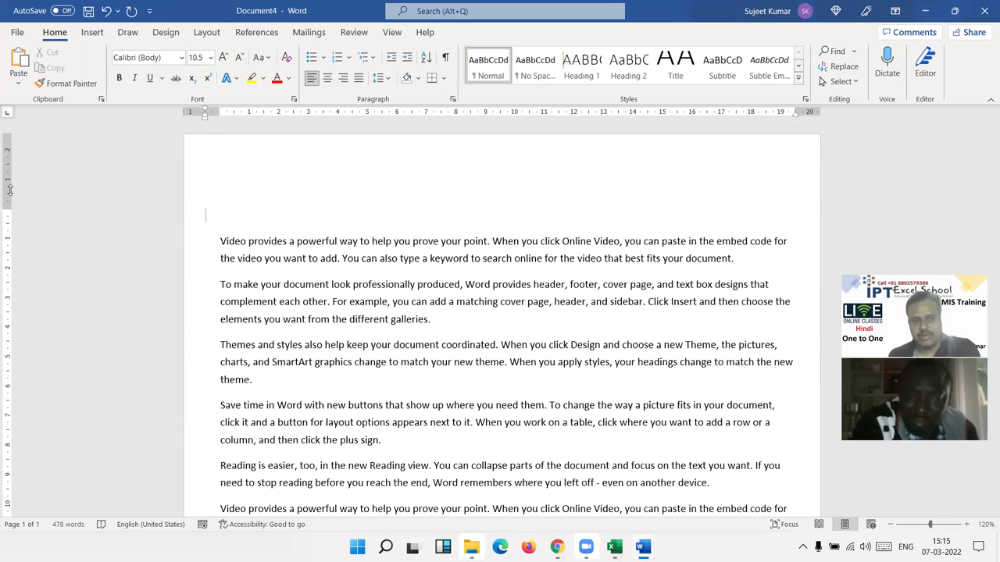
drag(14, 167, 14, 140)
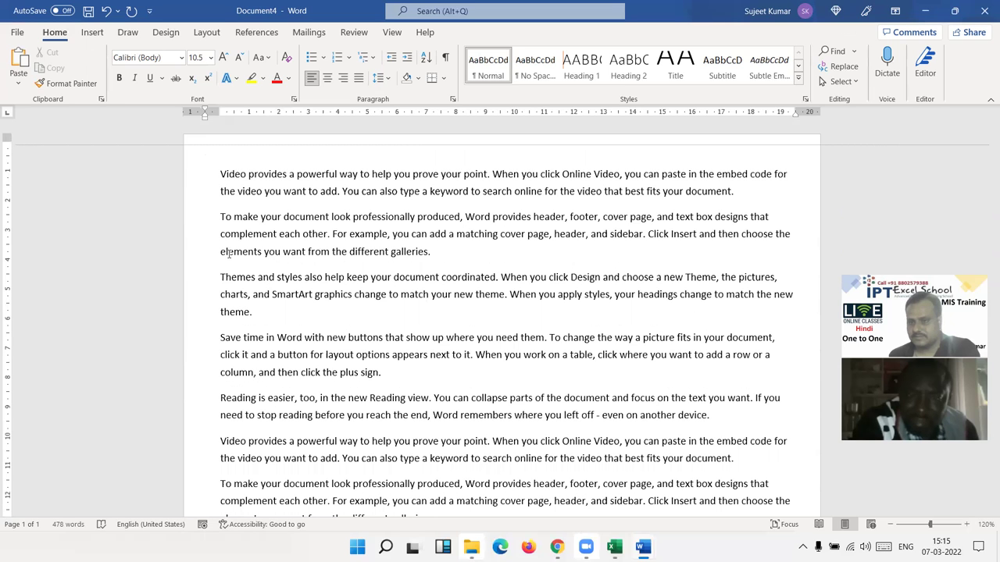
scroll(226, 255, down, 10)
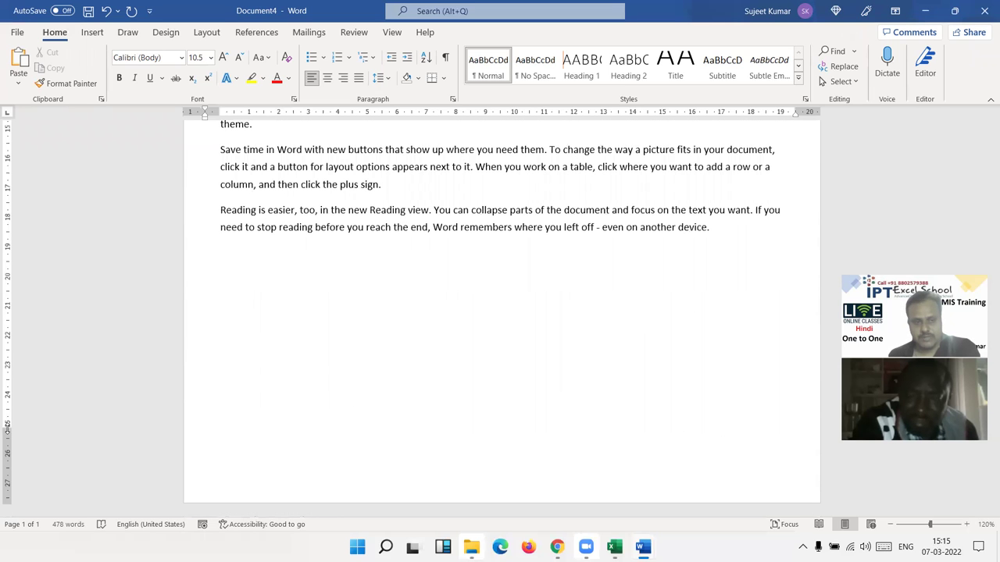
drag(7, 464, 5, 478)
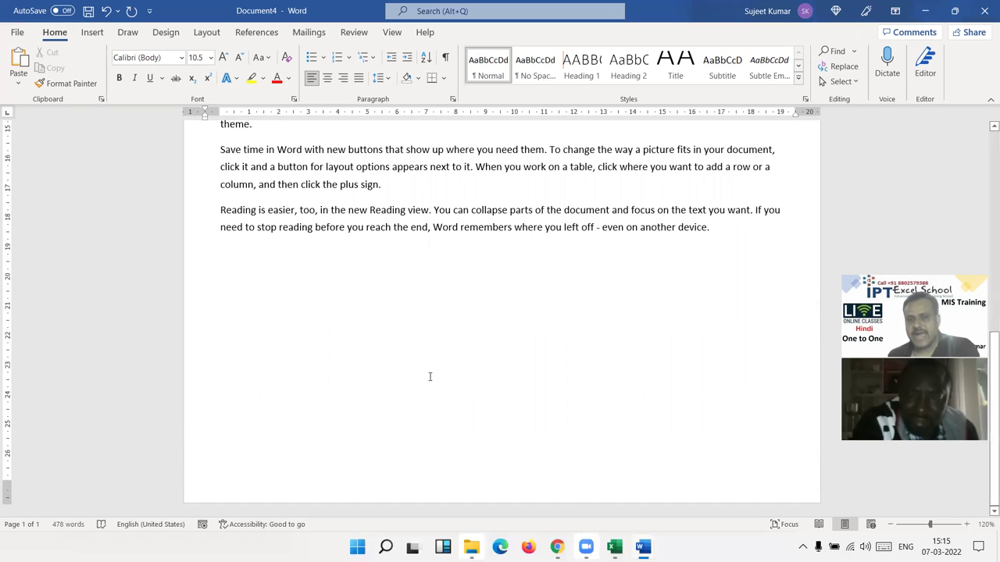
Return to the document start, examine the preset and custom page margin settings, and leave them without making changes.
key(ctrl+Home)
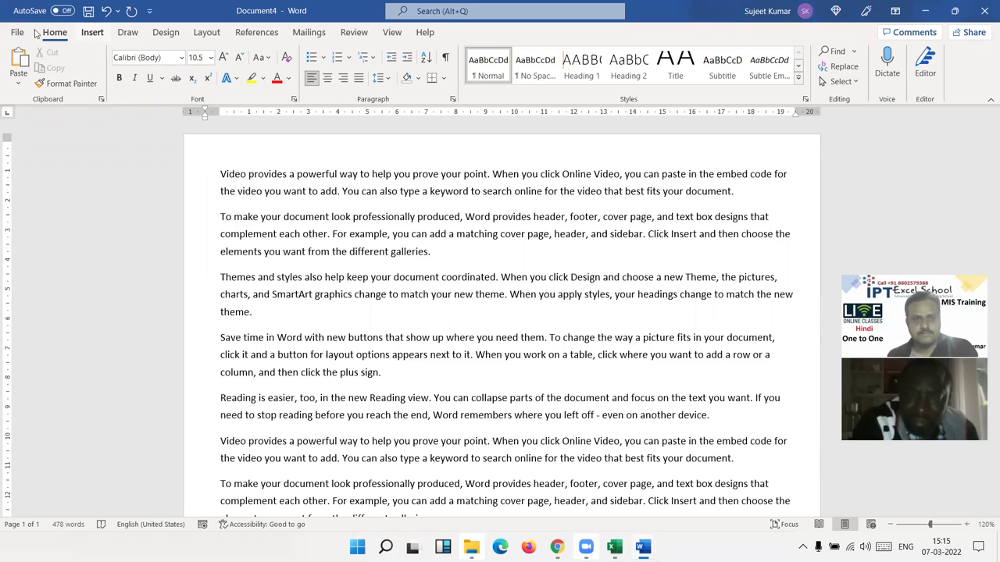
click(167, 35)
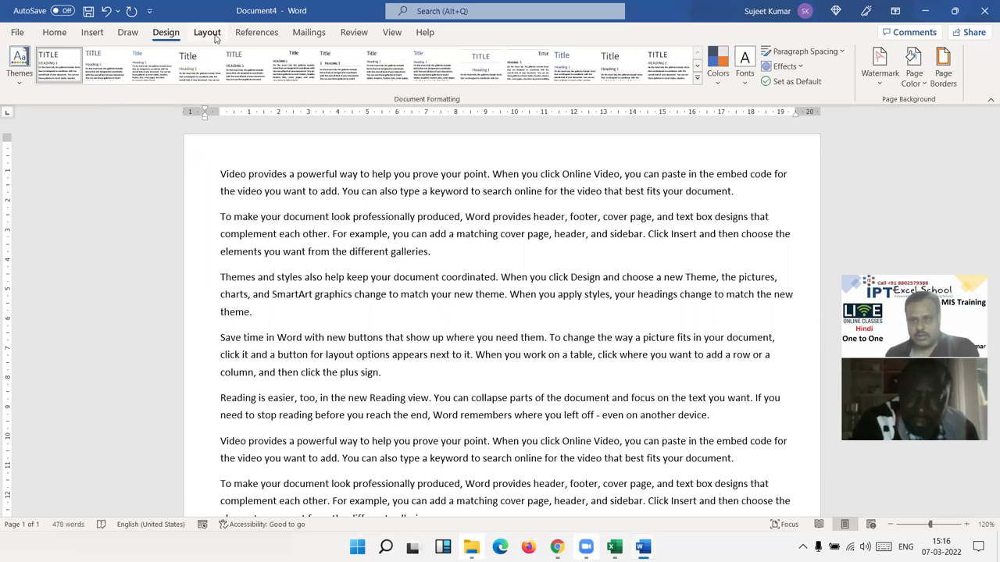
click(919, 88)
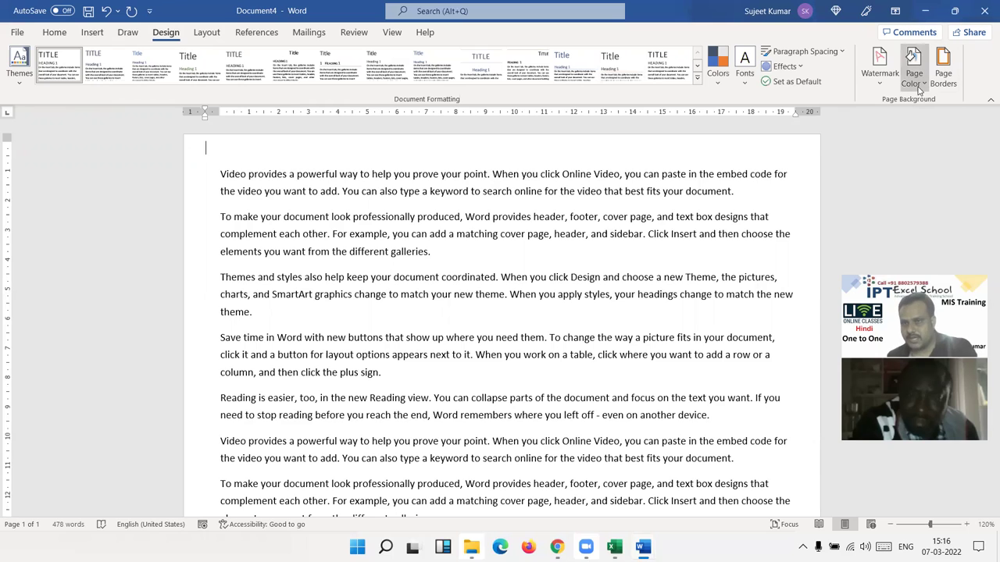
click(205, 32)
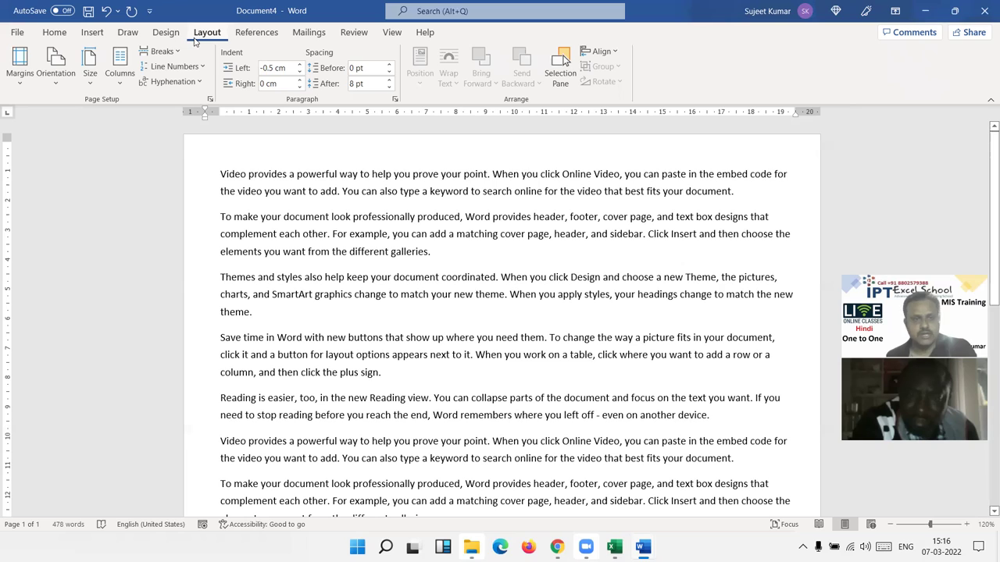
click(24, 77)
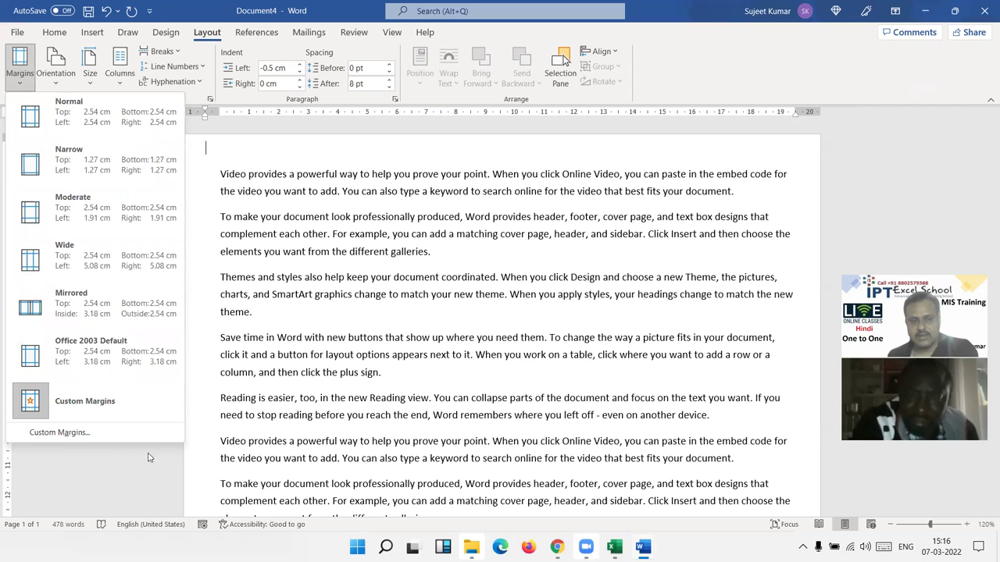
click(101, 434)
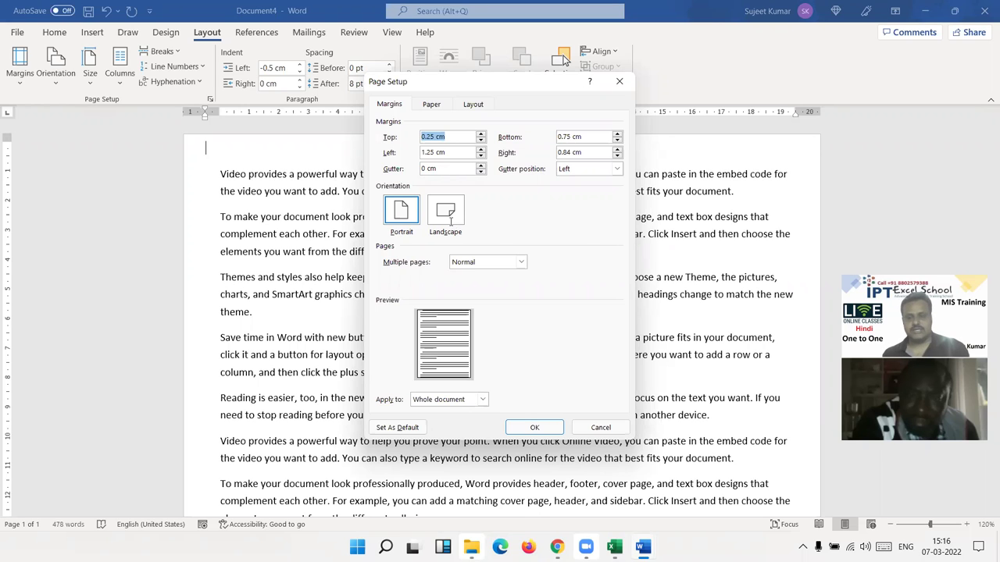
key(Escape)
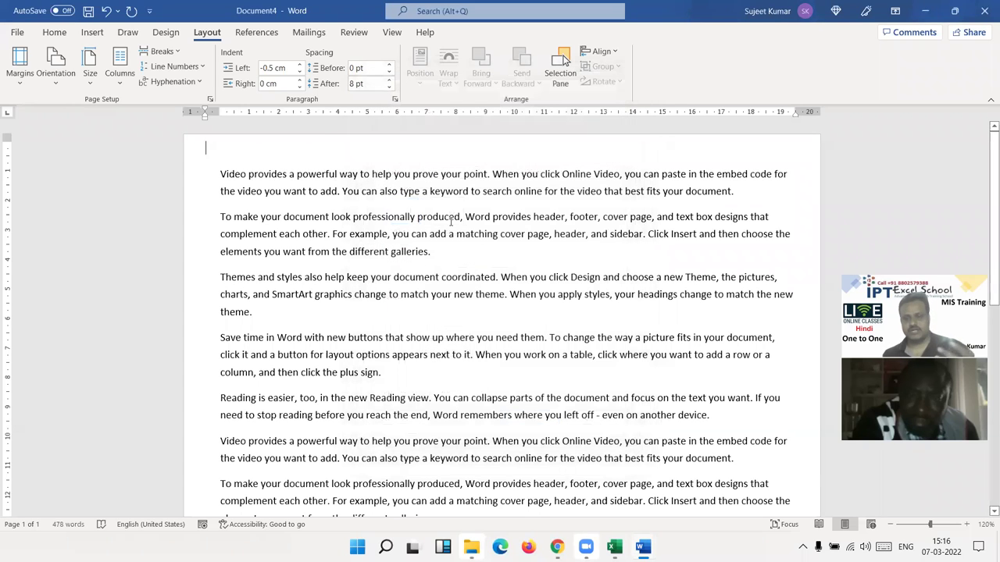
Place the cursor in the second paragraph and look through the file commands, text formatting tools and insertable object types.
click(62, 38)
click(372, 262)
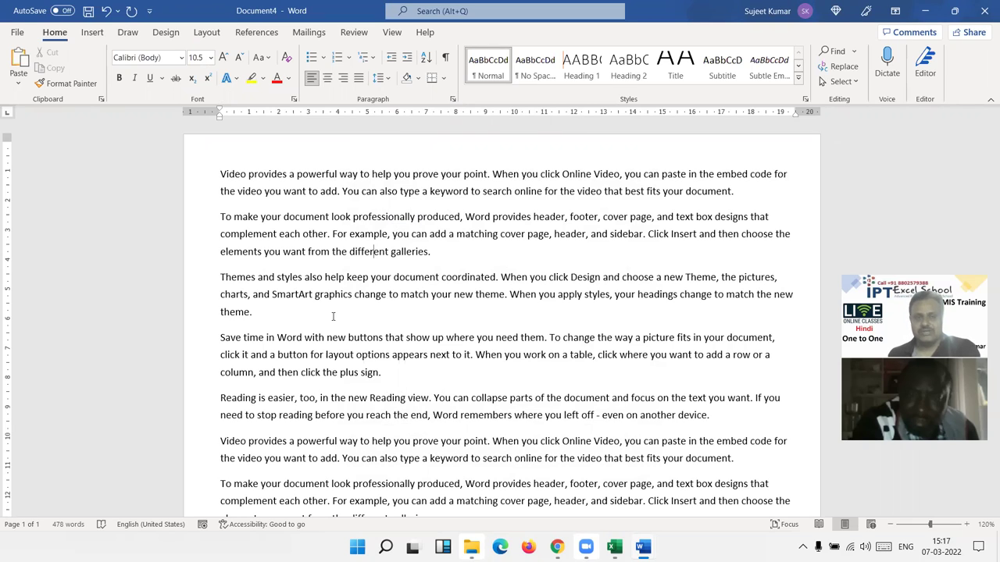
click(15, 33)
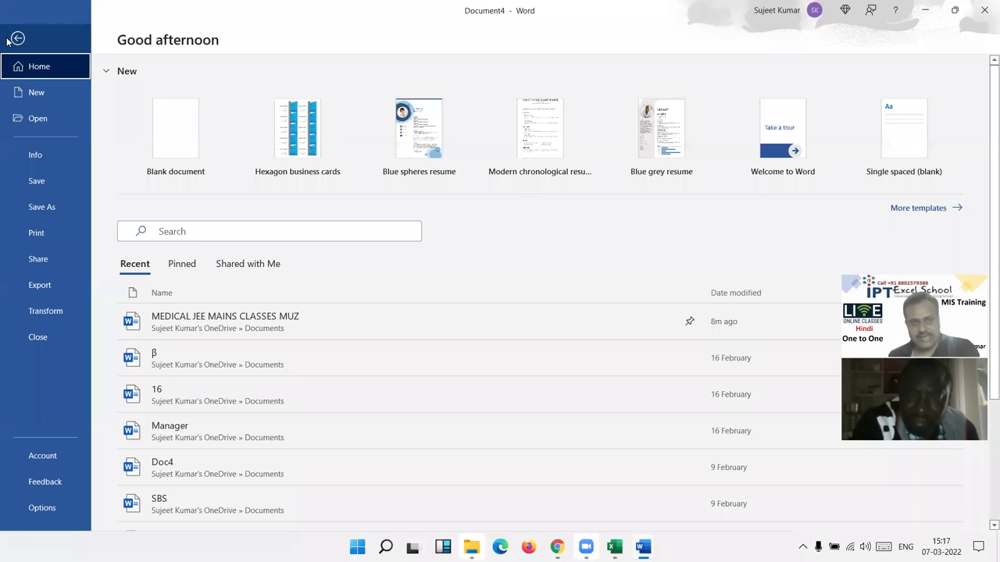
click(44, 181)
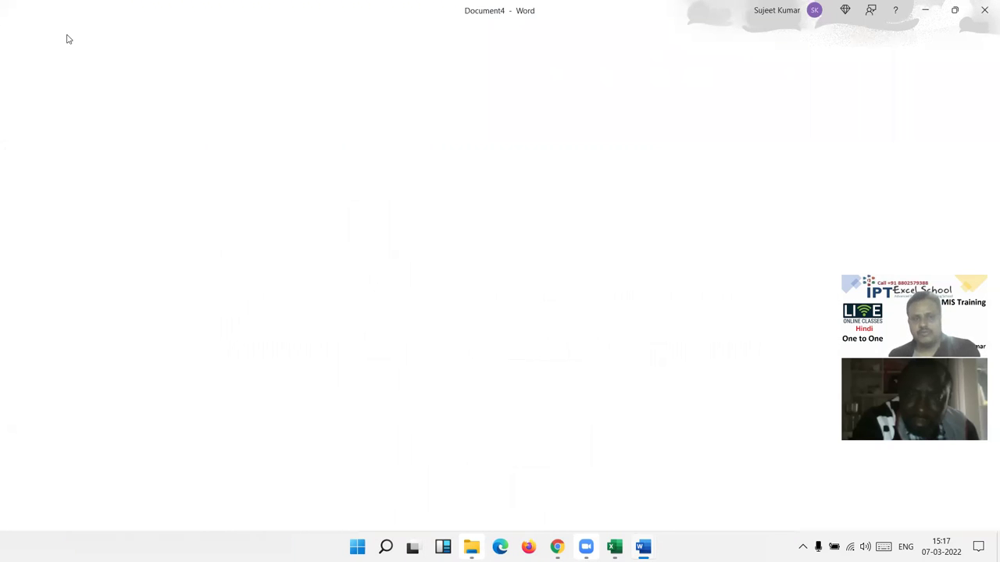
click(192, 79)
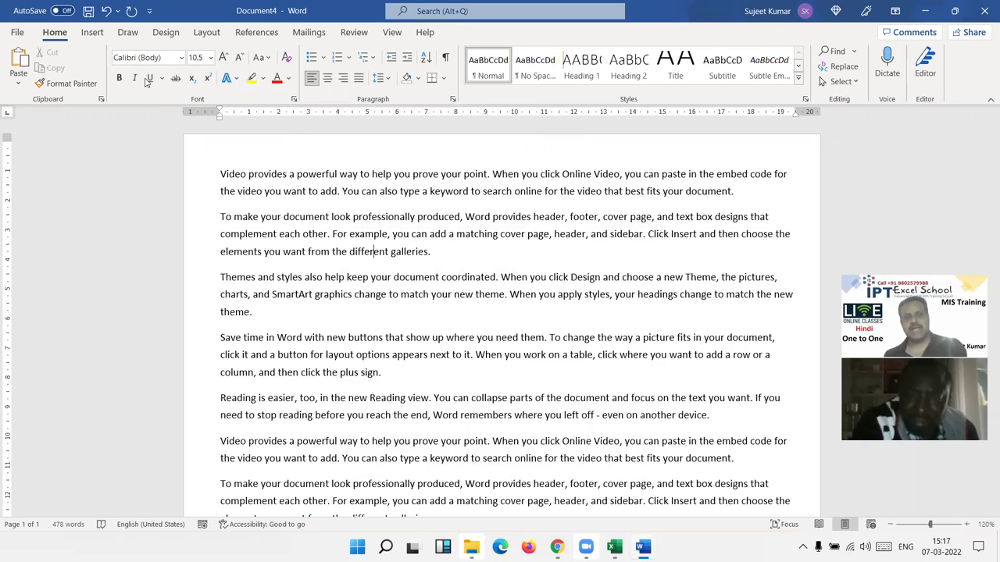
scroll(146, 82, down, 1)
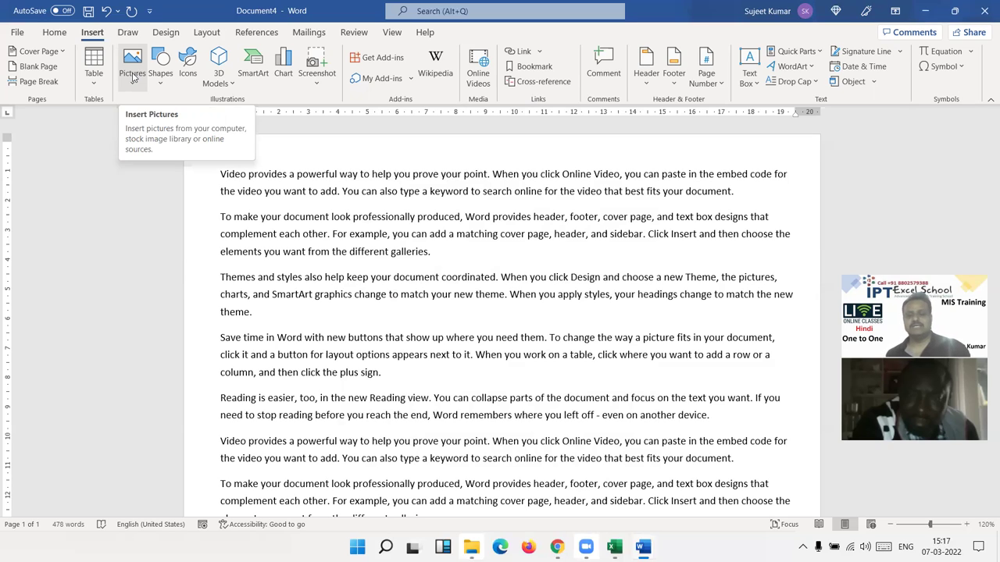
Draw freehand loops and zigzags over the first paragraphs with the red pen.
click(128, 33)
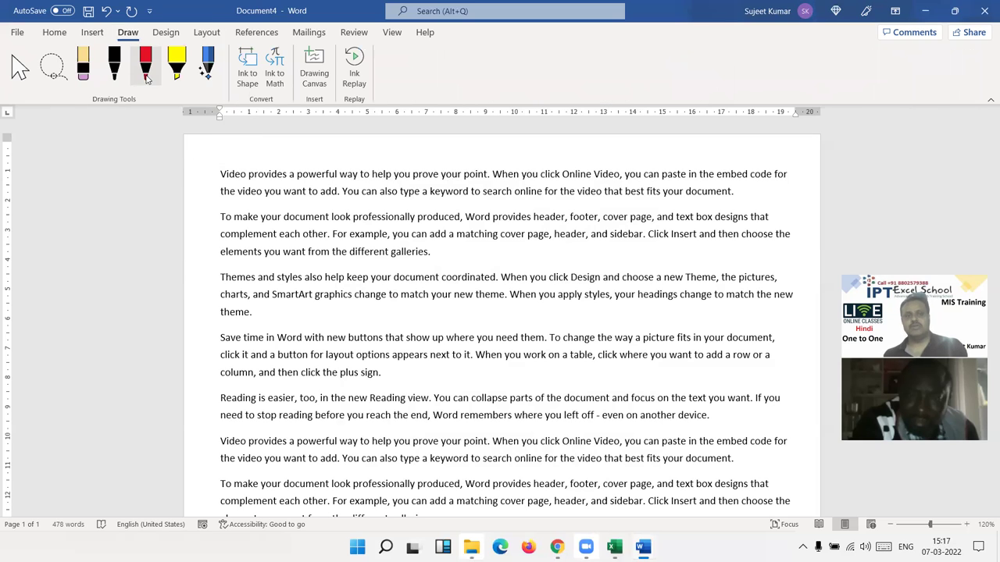
click(117, 70)
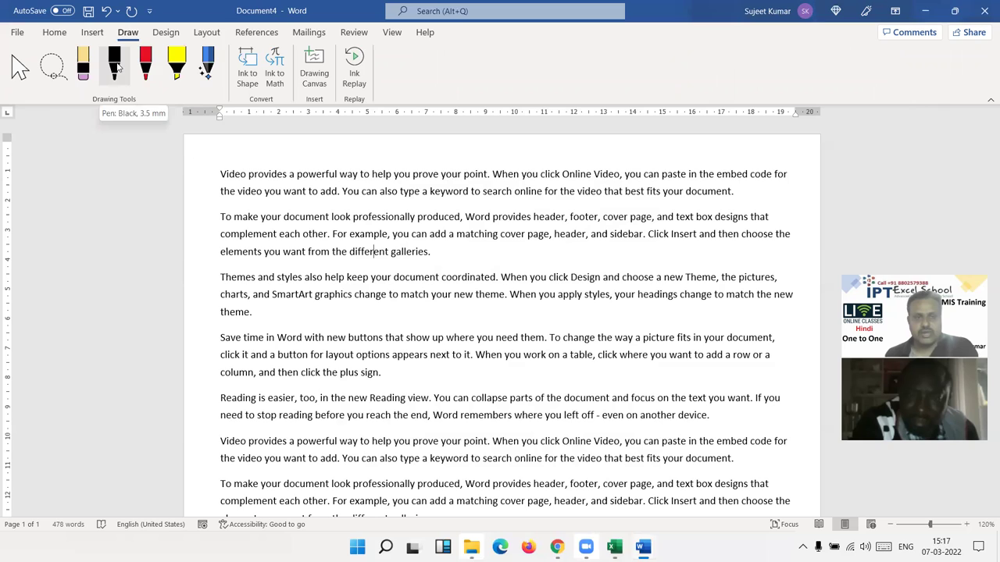
click(144, 68)
mouse_move(467, 310)
mouse_down()
mouse_move(454, 371)
mouse_move(435, 334)
mouse_move(550, 334)
mouse_move(615, 302)
mouse_move(398, 414)
mouse_move(460, 328)
mouse_move(598, 332)
mouse_up()
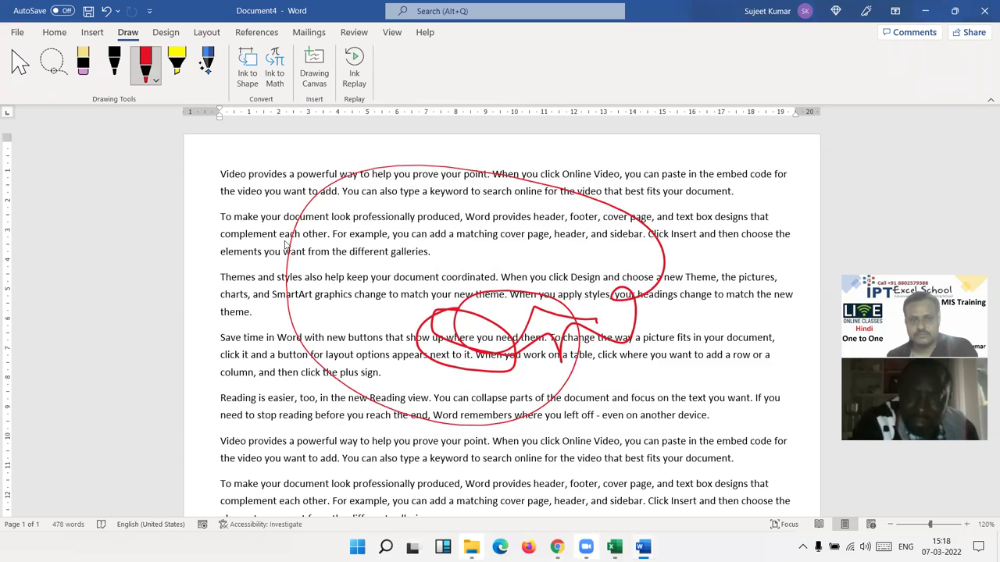
Review the document design, page layout and reference tools, and draw a short red stroke across the first paragraph's opening words.
click(166, 32)
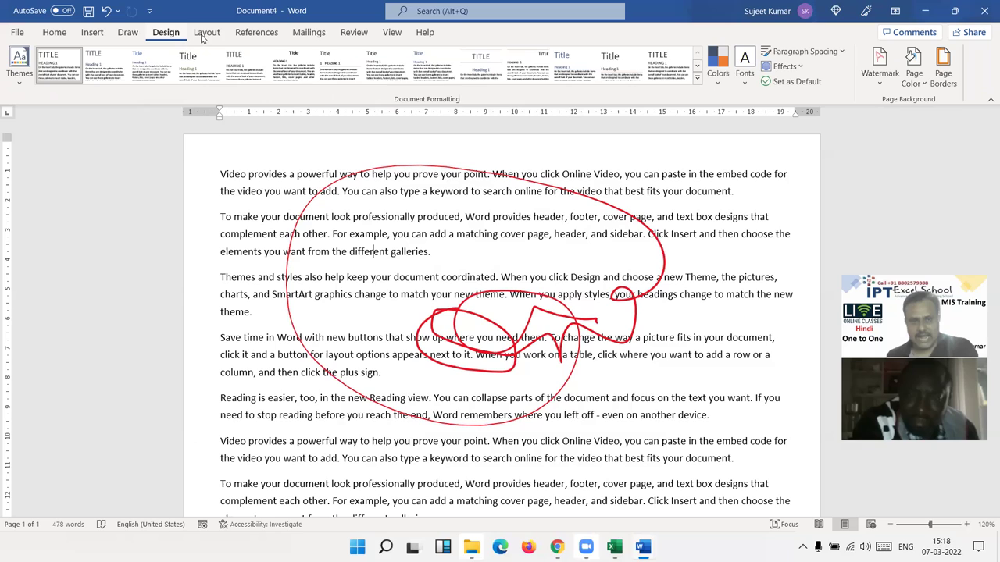
click(202, 38)
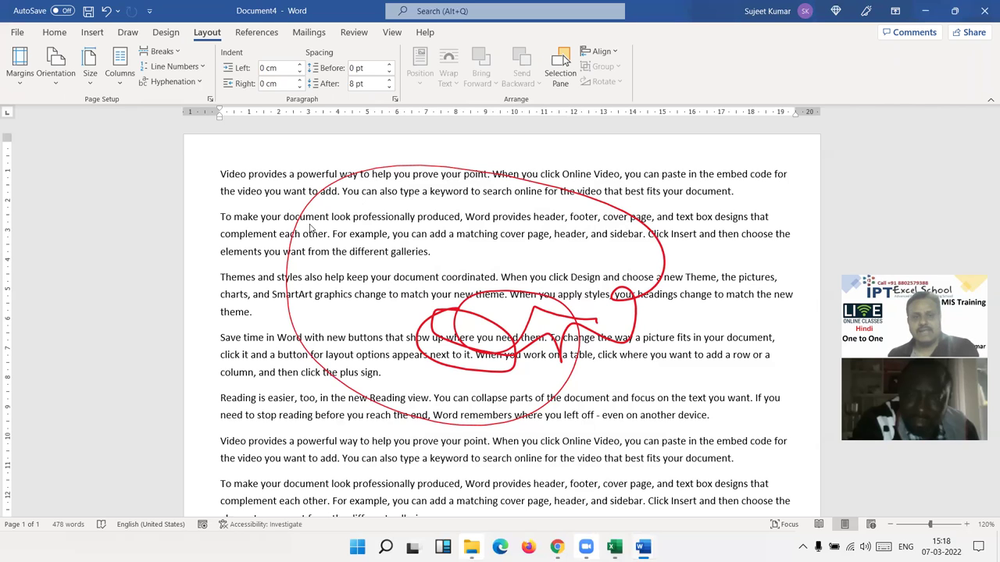
click(267, 33)
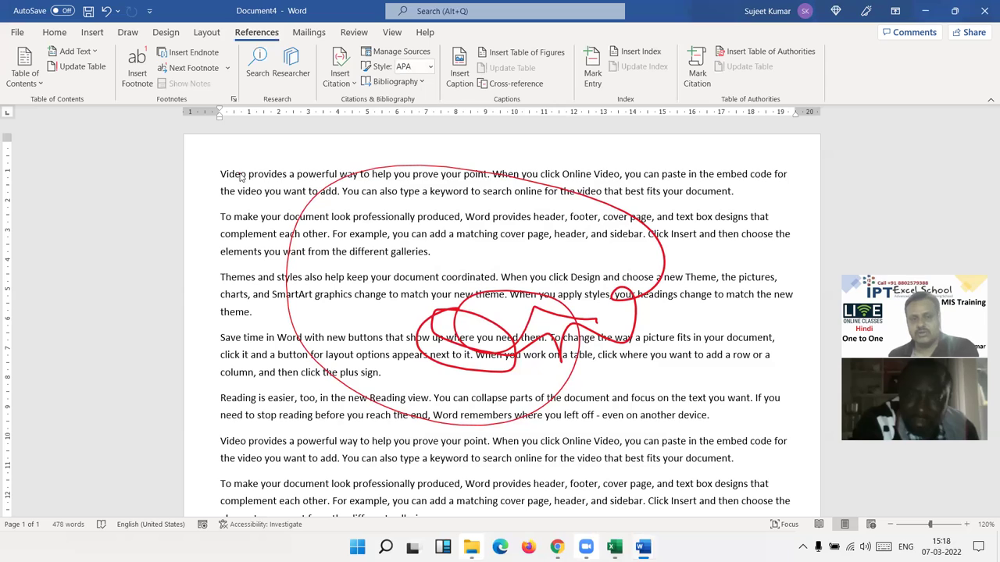
drag(218, 172, 281, 192)
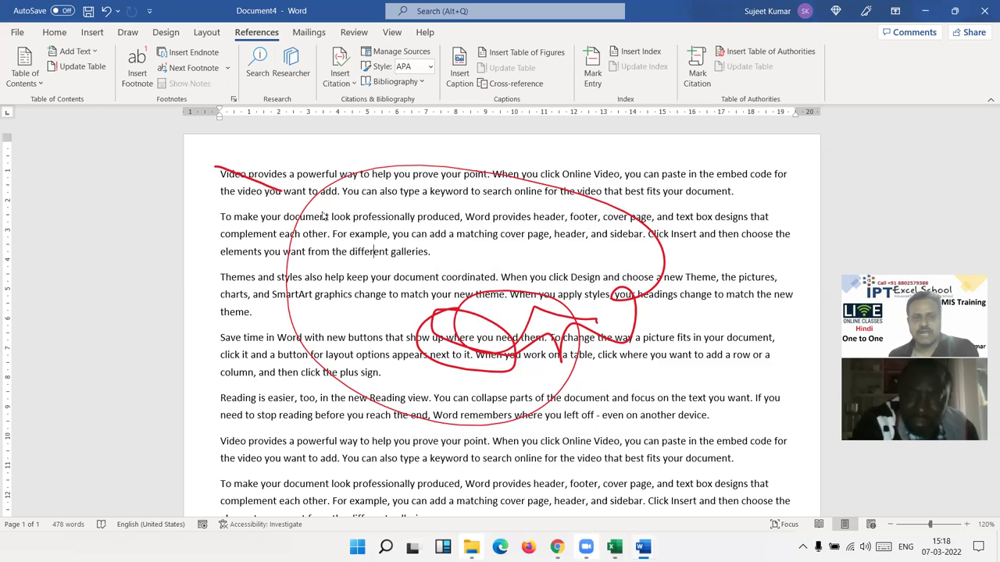
Circle the word "cover" in the second paragraph with the red pen, and look through the mailing, review and view tools.
mouse_move(613, 208)
mouse_down()
mouse_move(585, 220)
mouse_move(629, 228)
mouse_move(617, 206)
mouse_up()
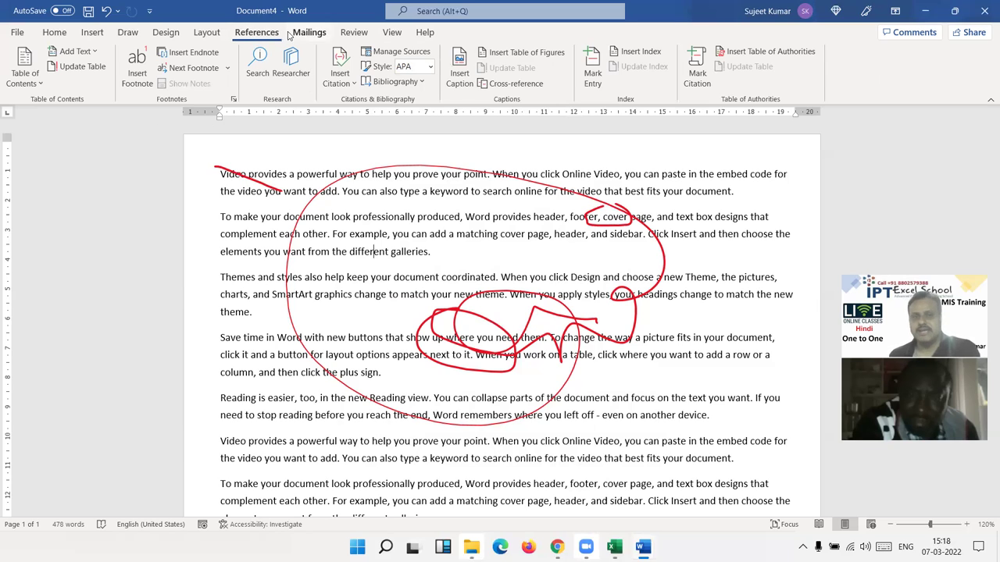
click(294, 35)
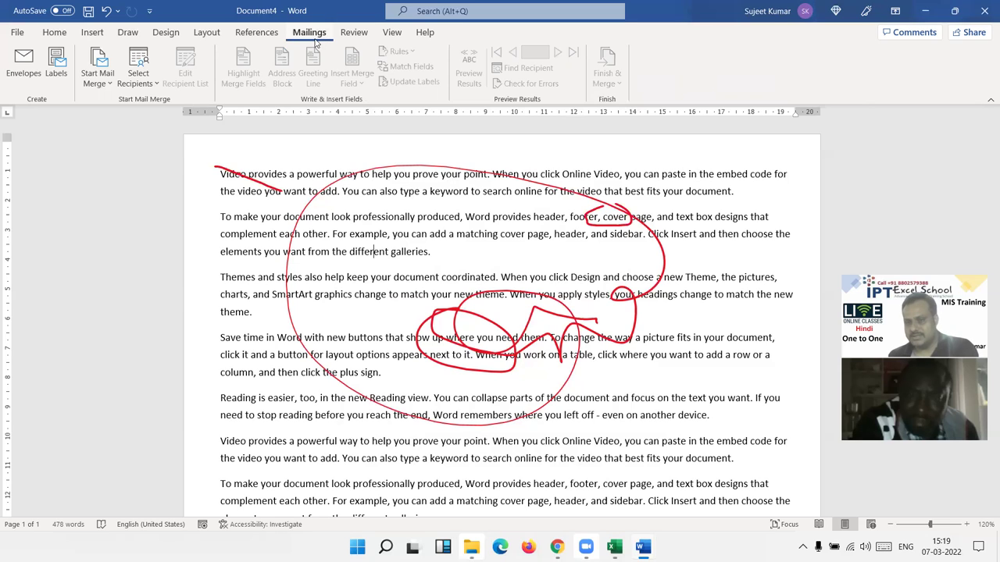
click(349, 34)
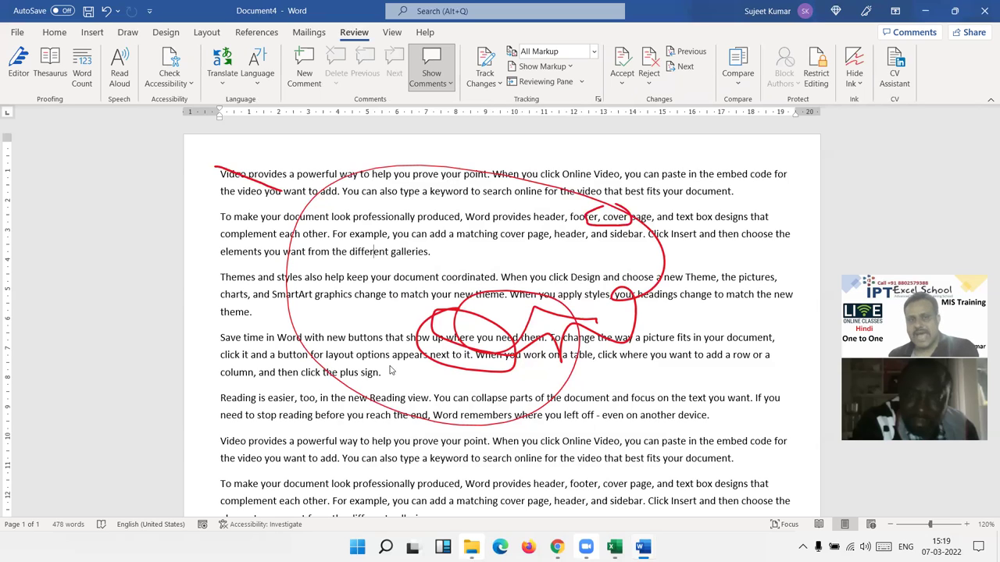
key(alt+w)
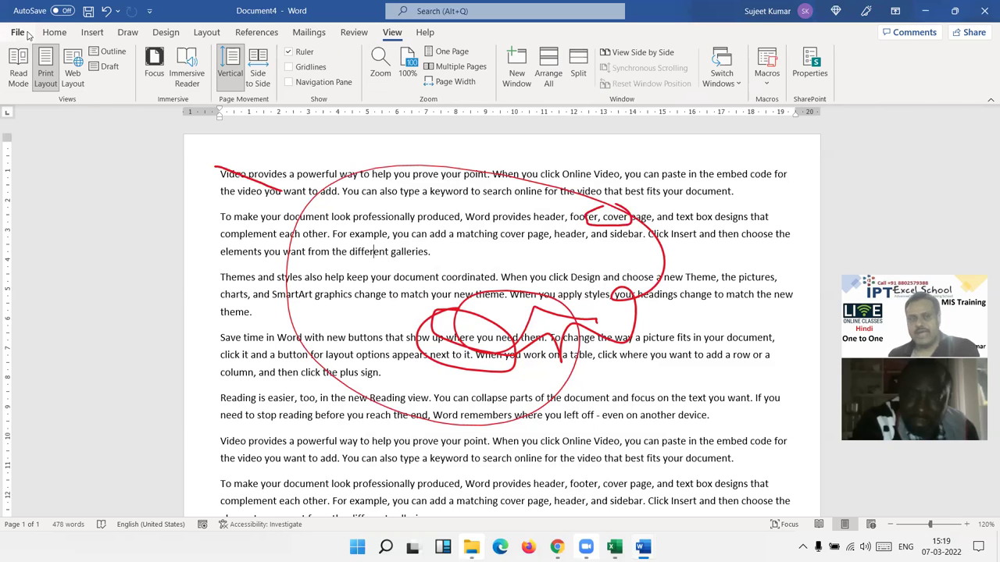
Revisit the file commands, text formatting tools and drawing tools, and return to the selection pointer.
click(54, 32)
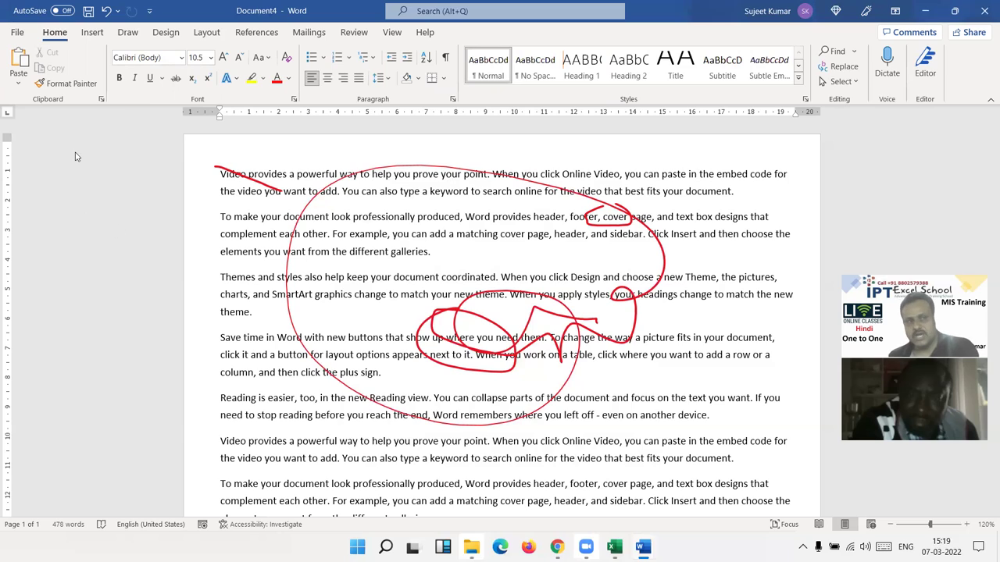
click(26, 36)
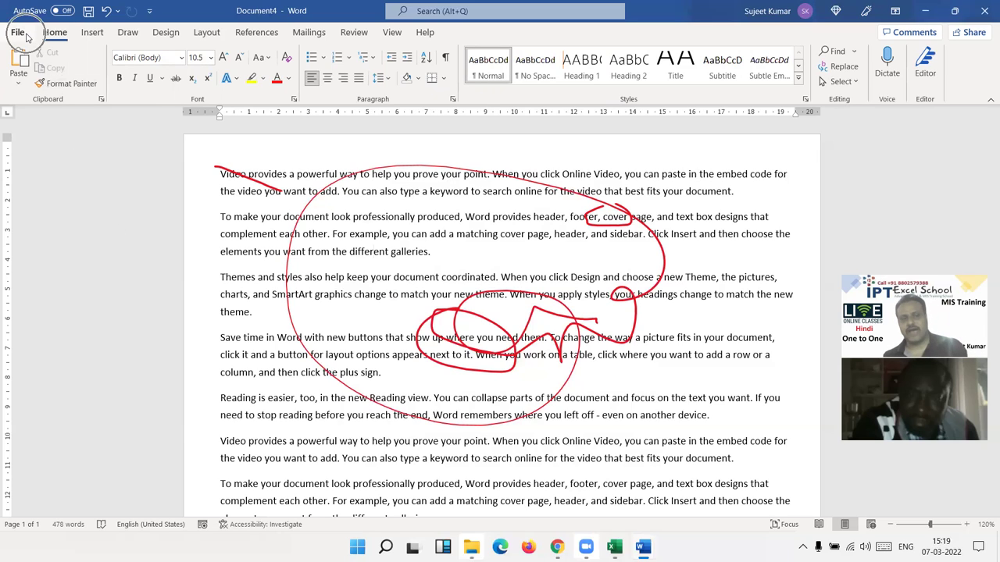
click(54, 32)
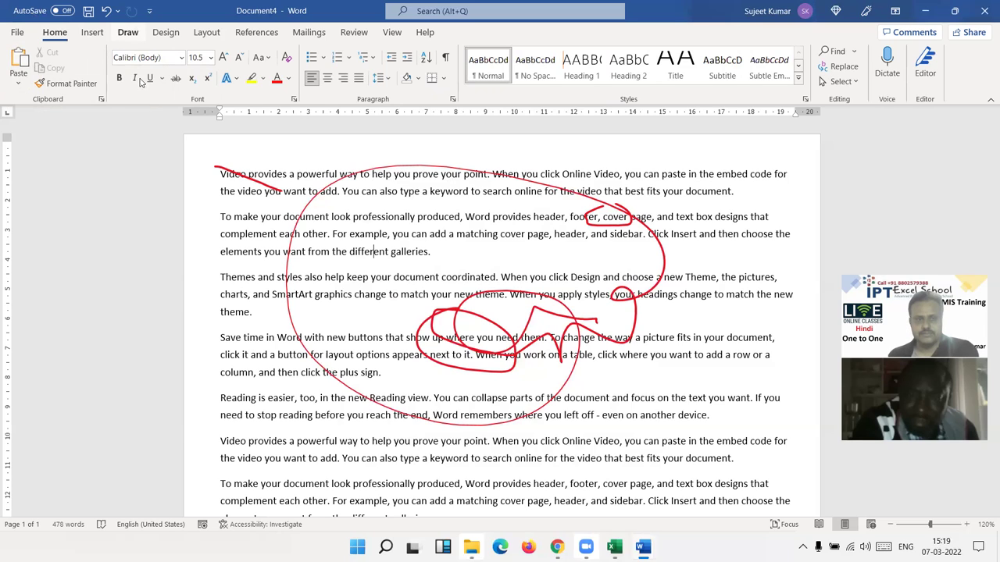
click(128, 32)
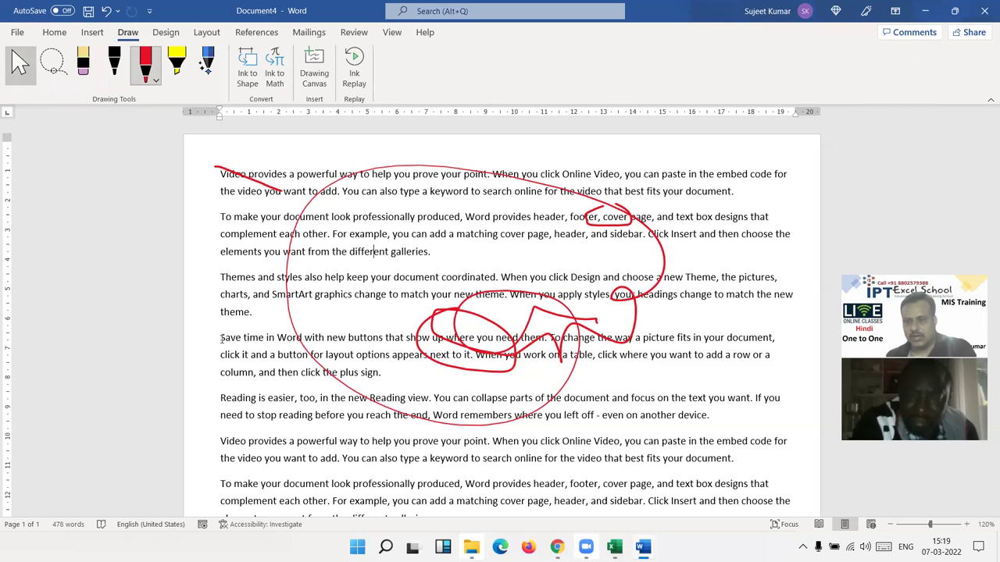
click(20, 64)
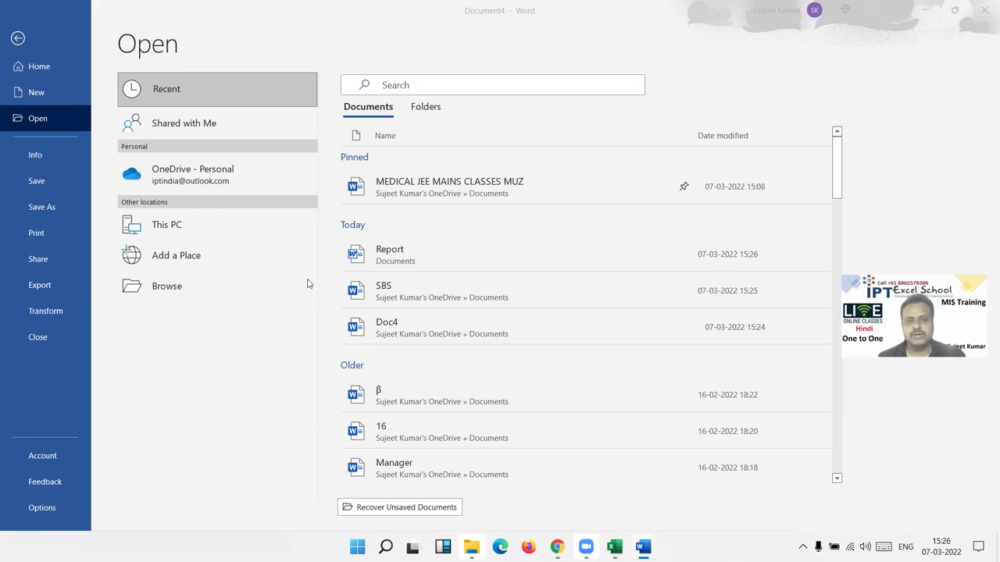
Look at the document's Info page, switch to File Explorer and show the Documents folder in a maximized window.
click(47, 158)
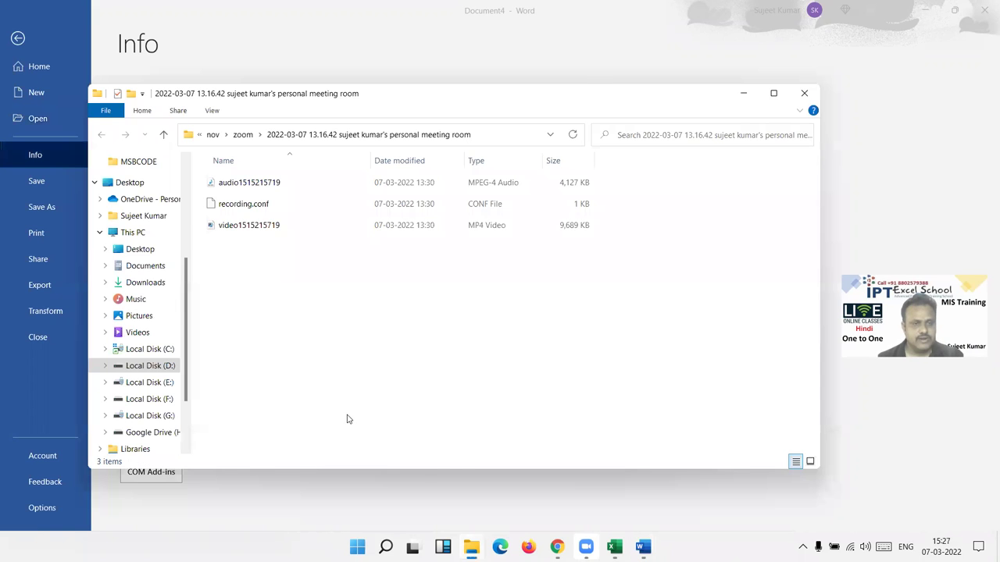
key(super+d)
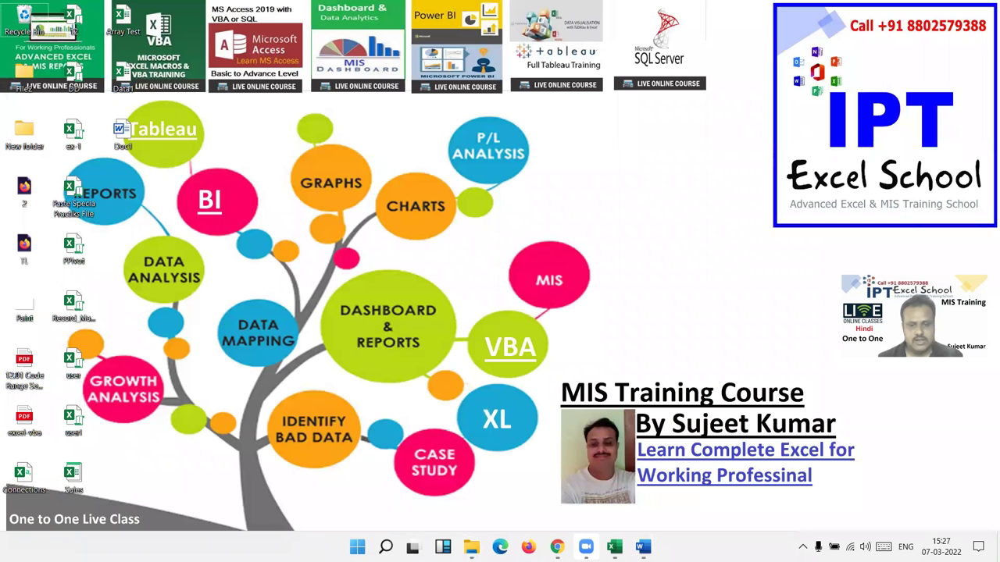
key(alt+Tab)
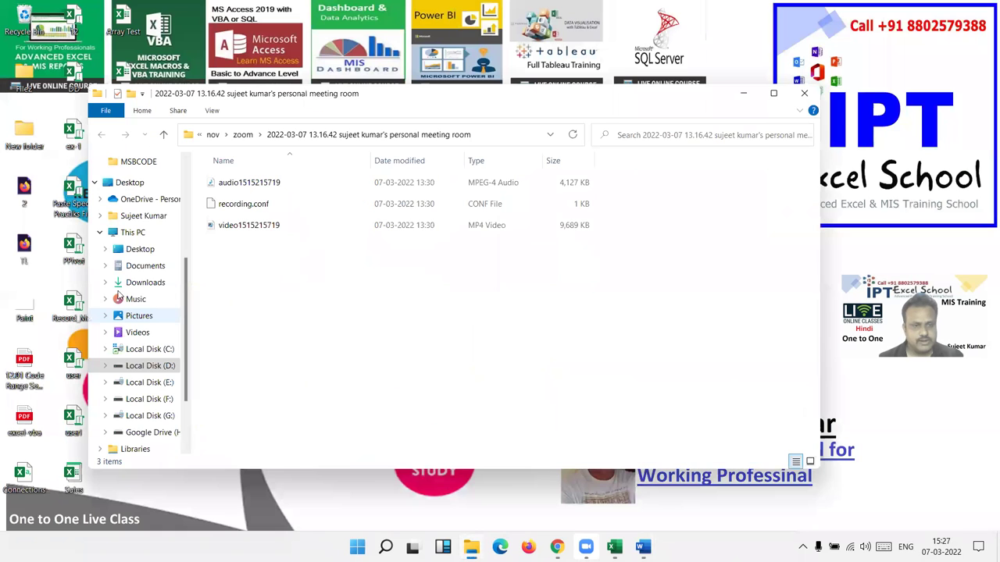
click(145, 265)
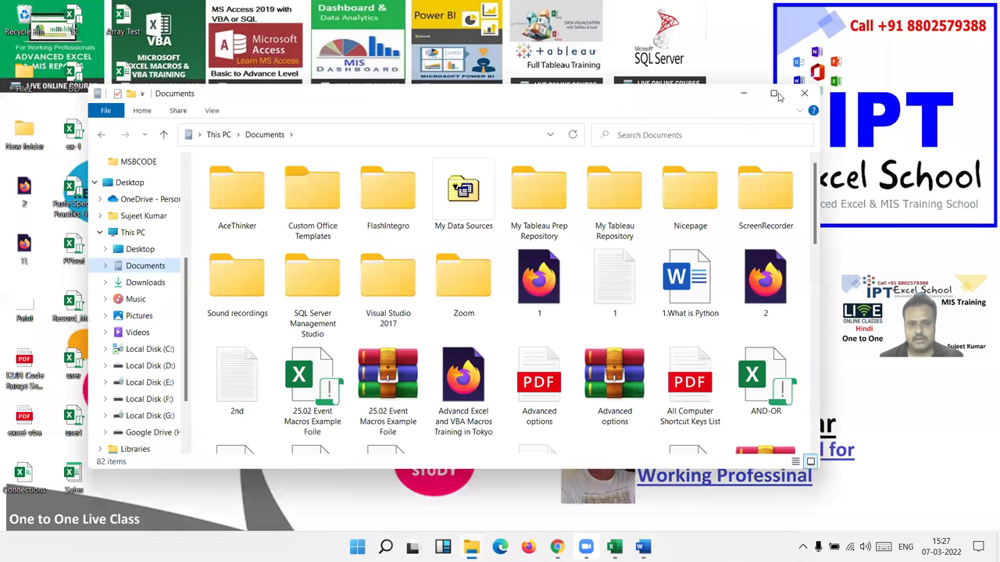
click(773, 93)
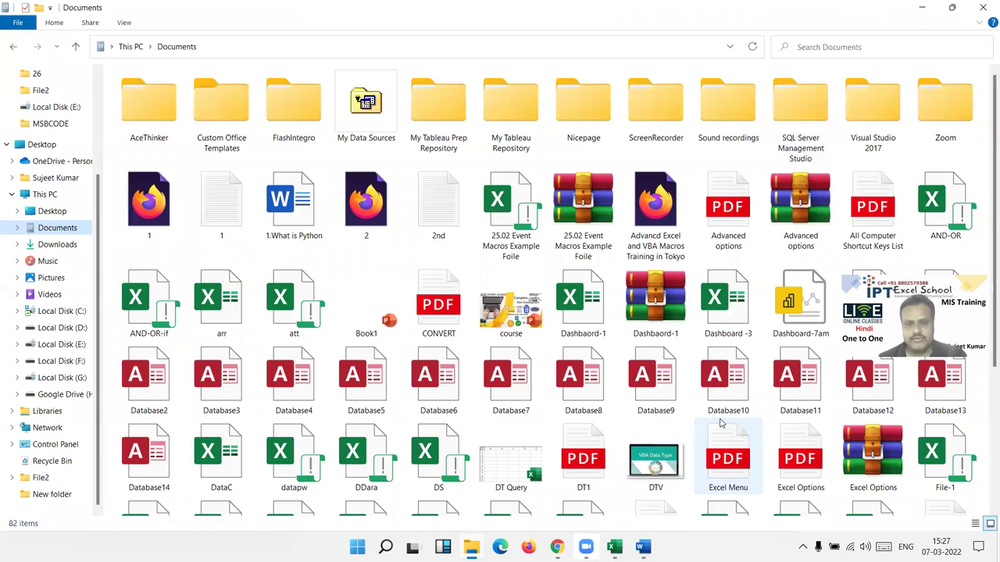
Examine the file types in the Documents folder, comparing the Word file 1.What is Python with the Excel and Access files.
scroll(711, 419, down, 2)
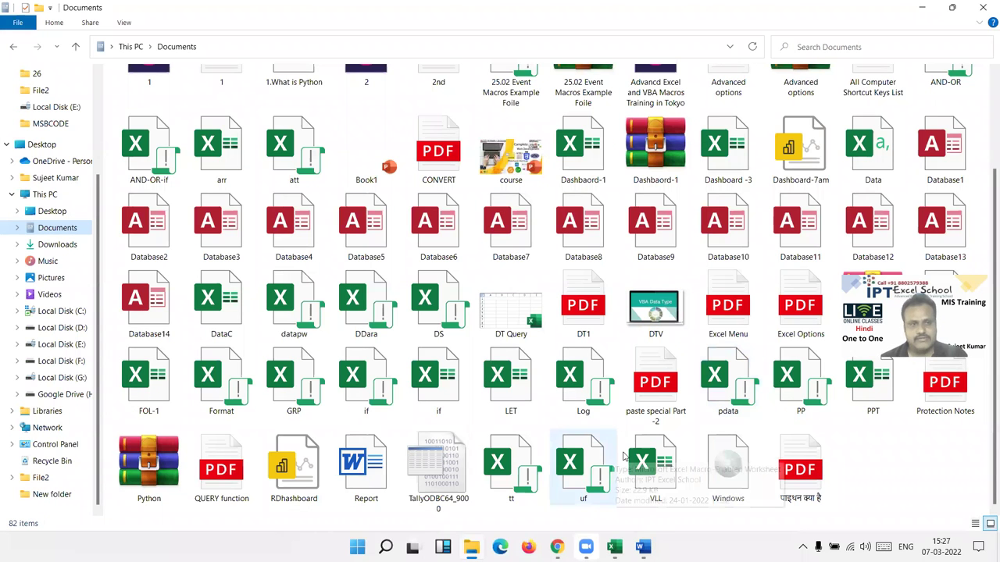
scroll(611, 453, up, 2)
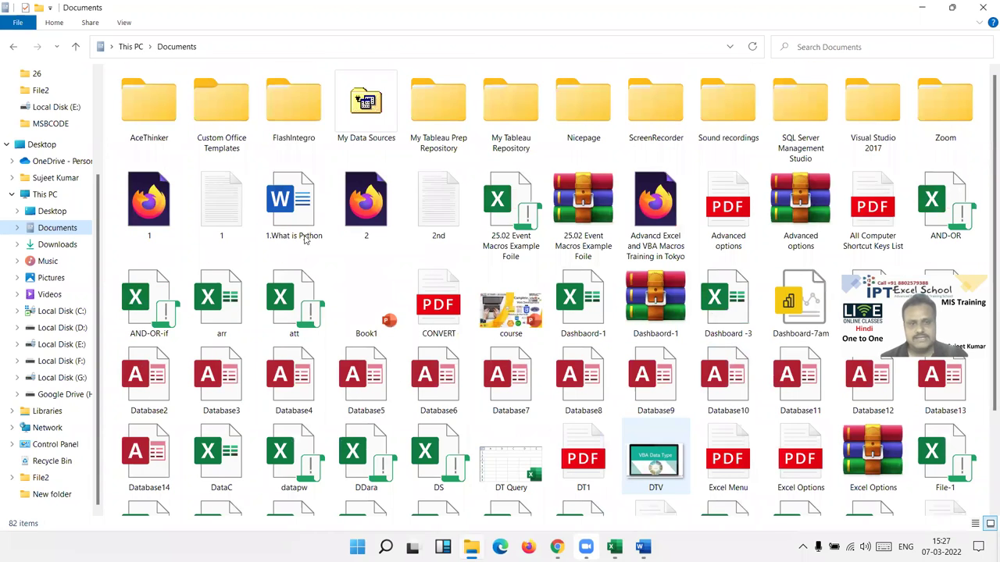
click(270, 201)
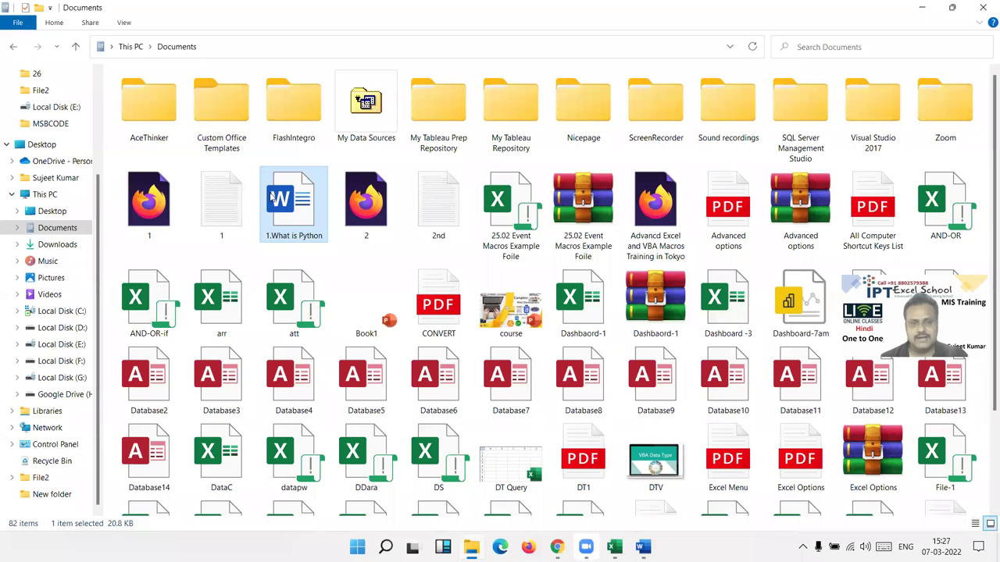
mouse_move(271, 200)
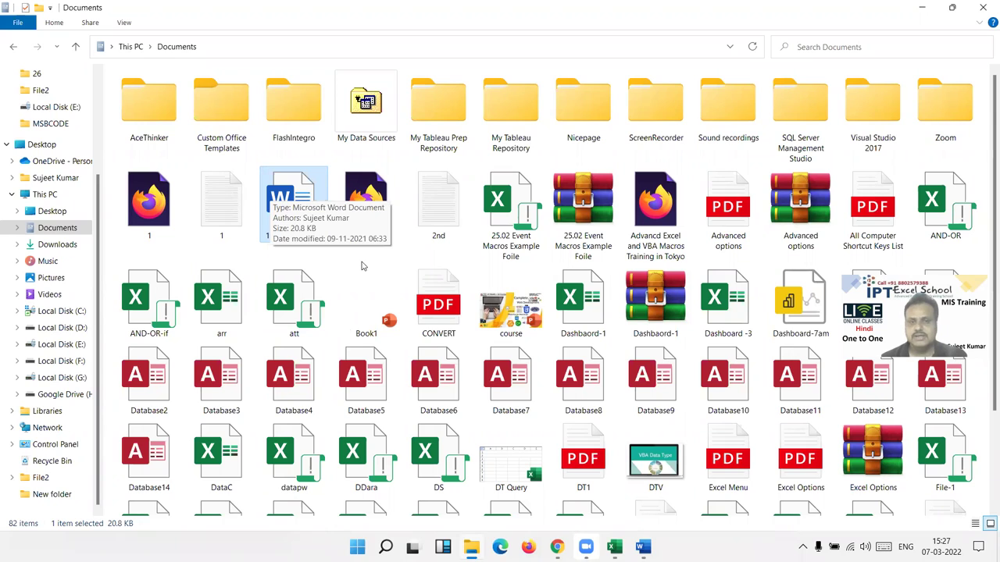
click(504, 226)
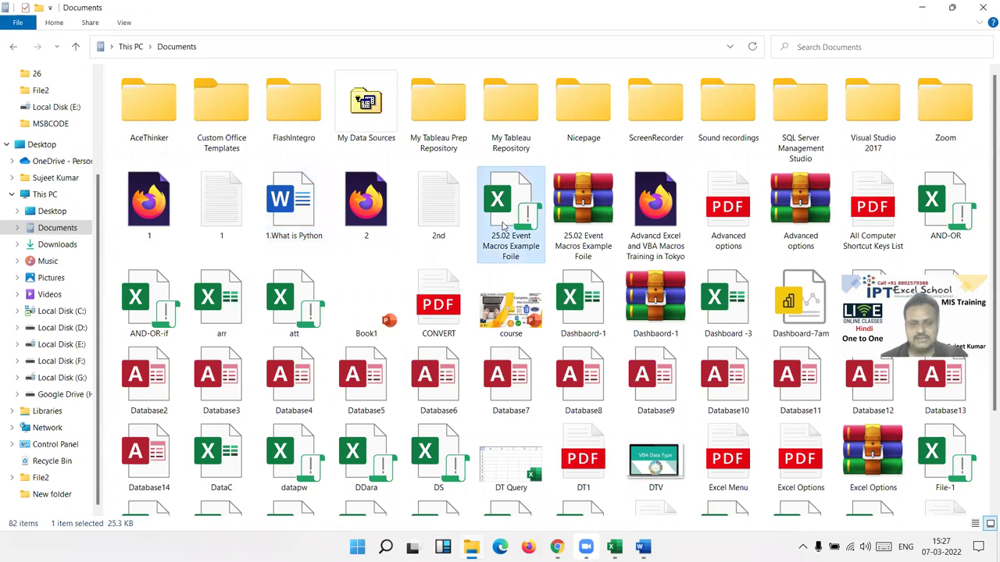
click(468, 395)
scroll(567, 480, down, 2)
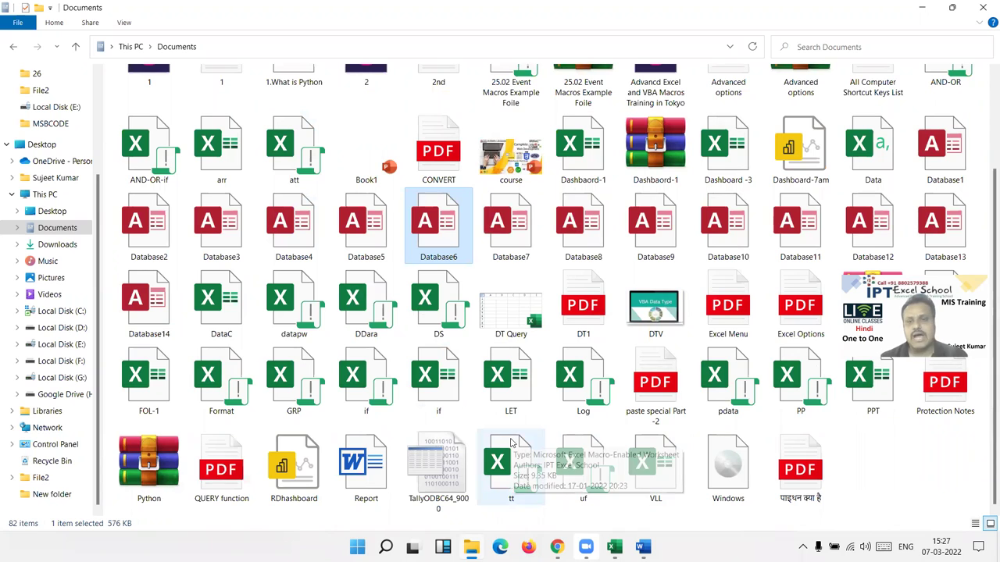
scroll(493, 432, up, 2)
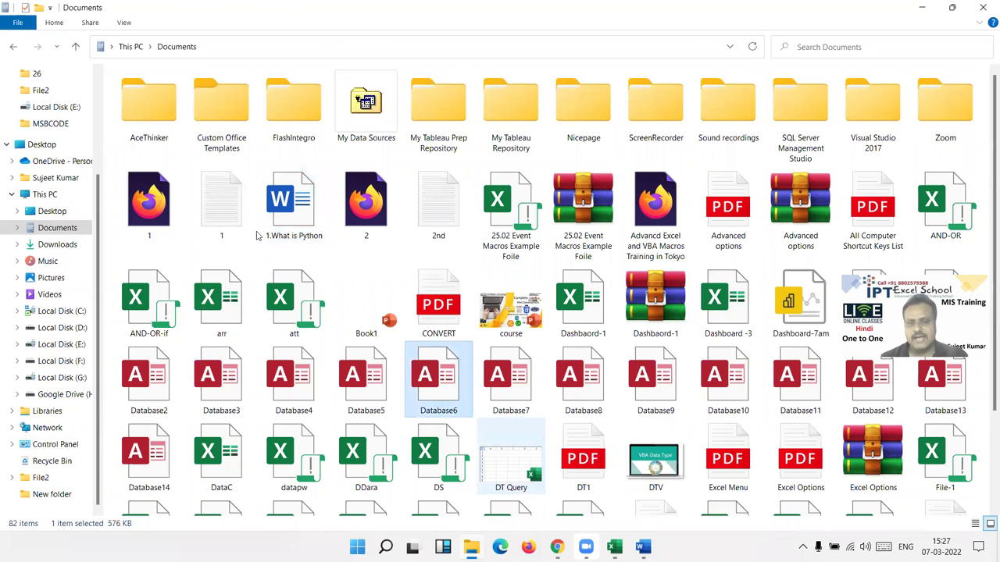
click(293, 232)
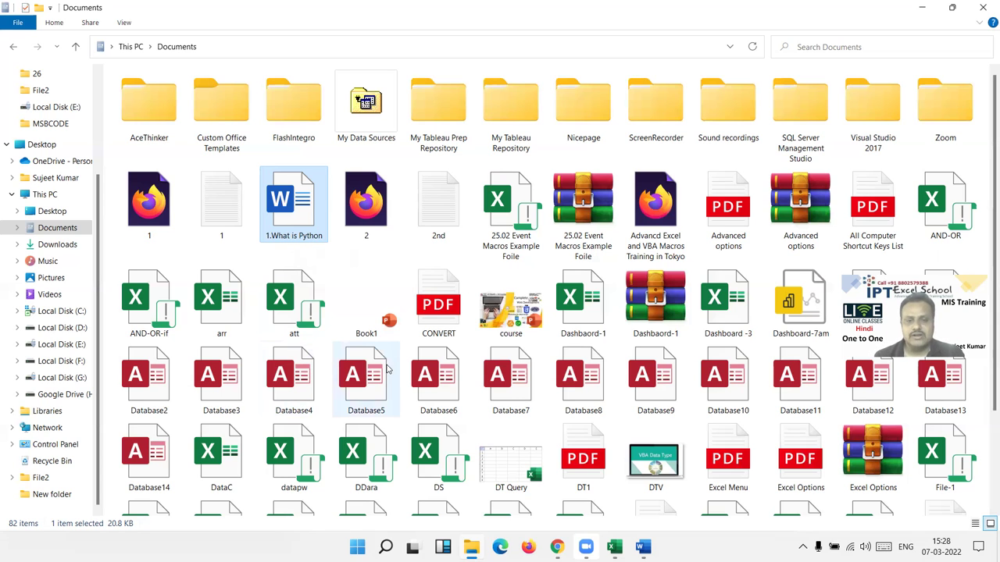
scroll(367, 375, down, 2)
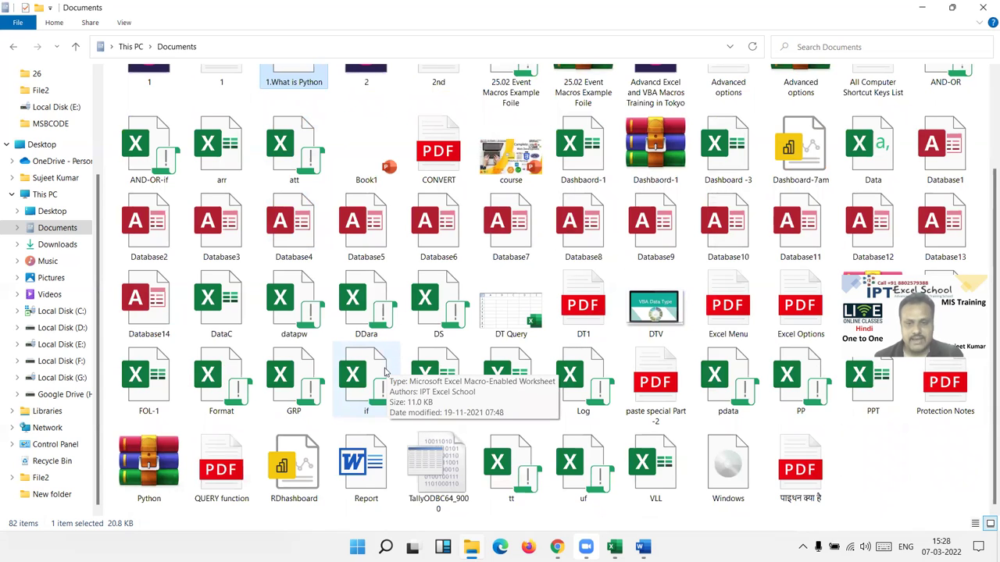
Check the general properties of the Report file and close them without changes.
click(363, 492)
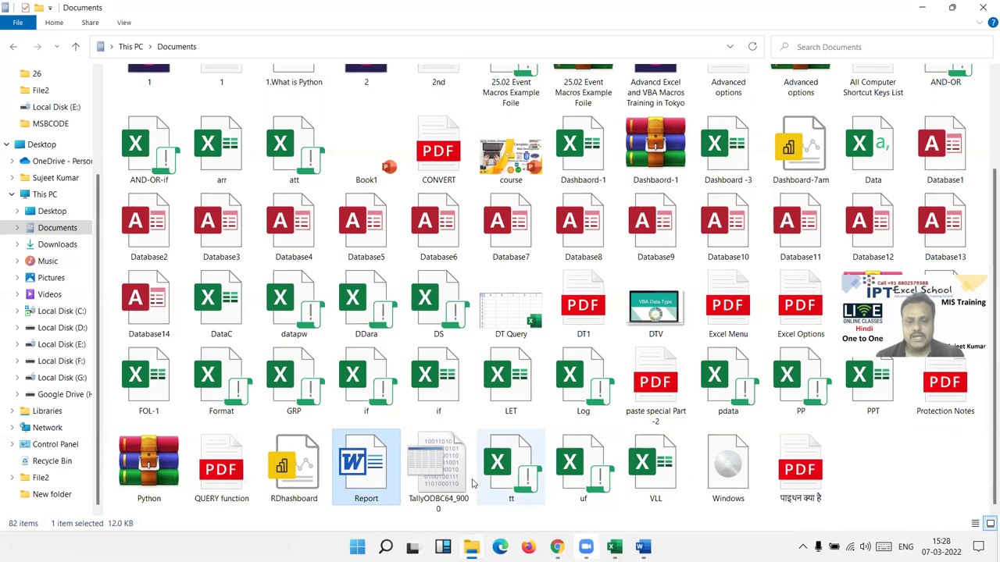
right_click(379, 479)
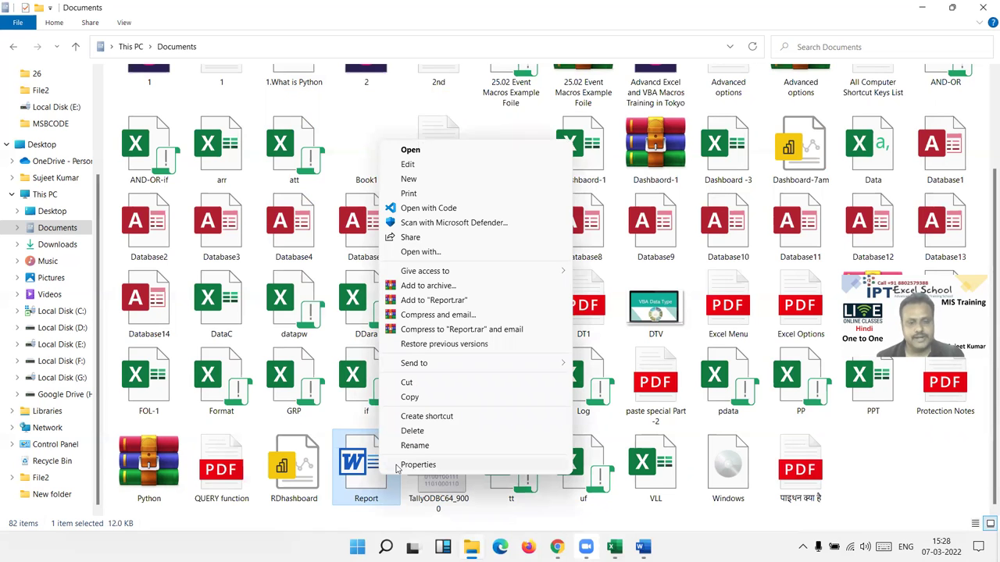
click(406, 465)
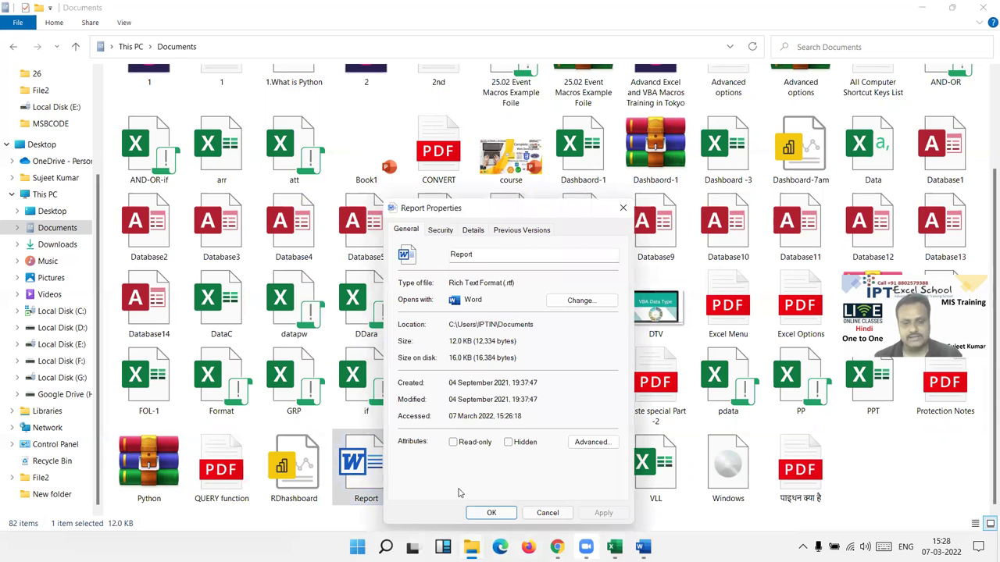
key(Escape)
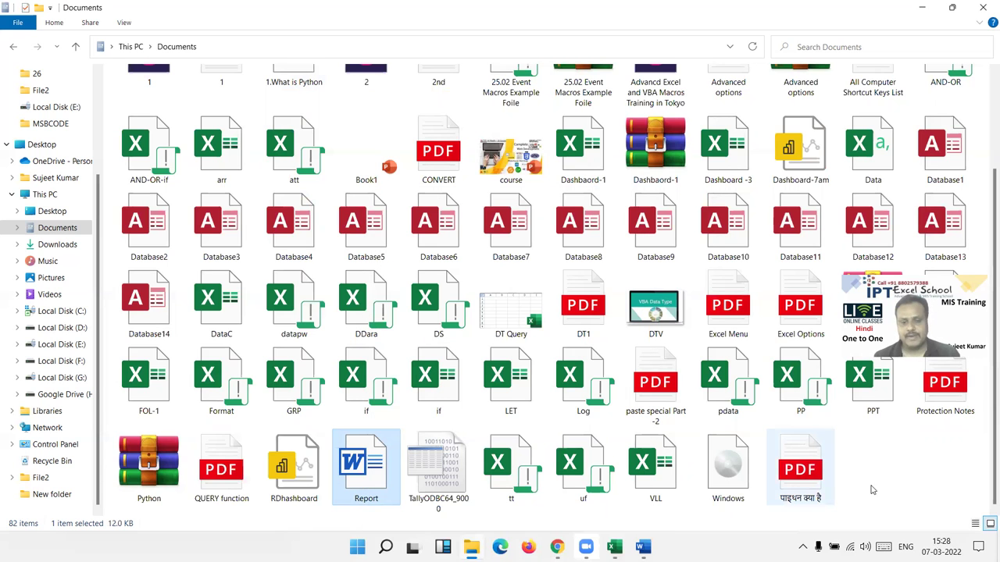
Examine the Report file's detailed properties, including its name, creation and modification dates, attributes and computer.
right_click(371, 478)
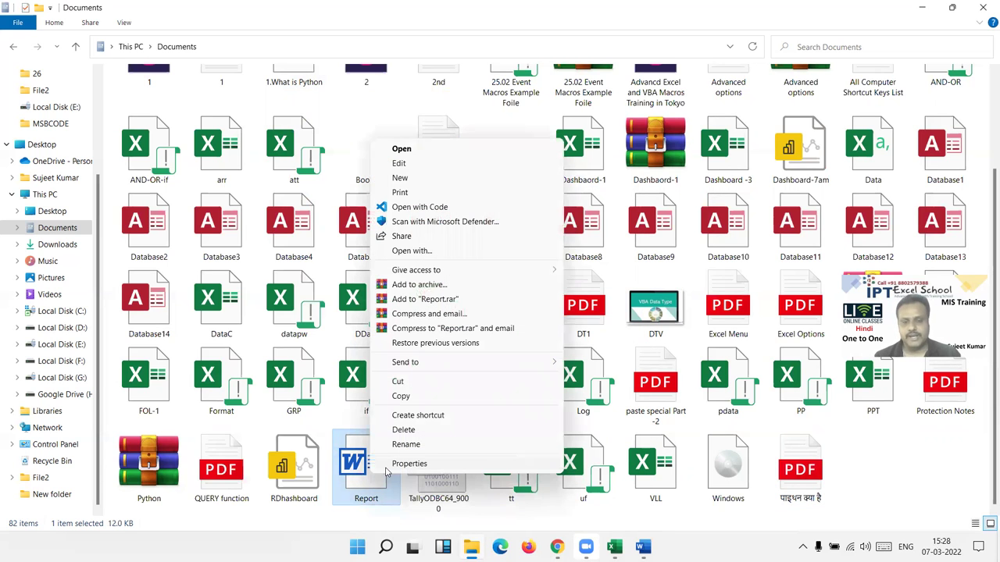
click(398, 463)
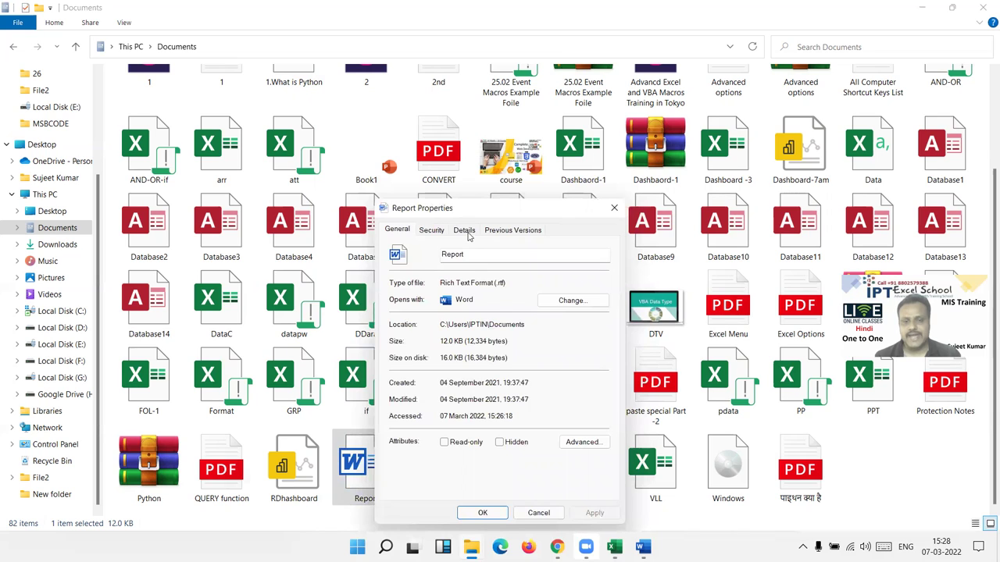
click(464, 230)
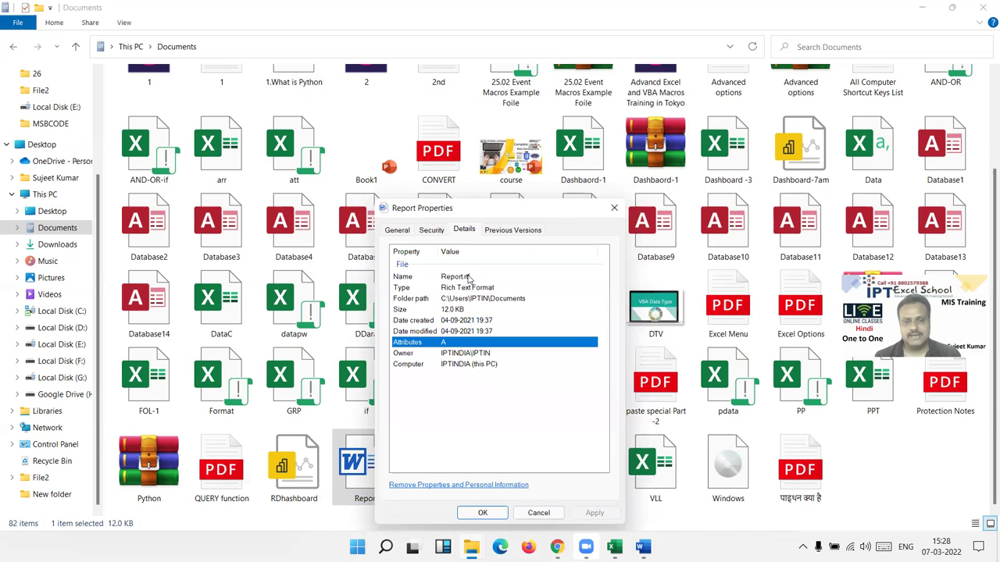
click(492, 278)
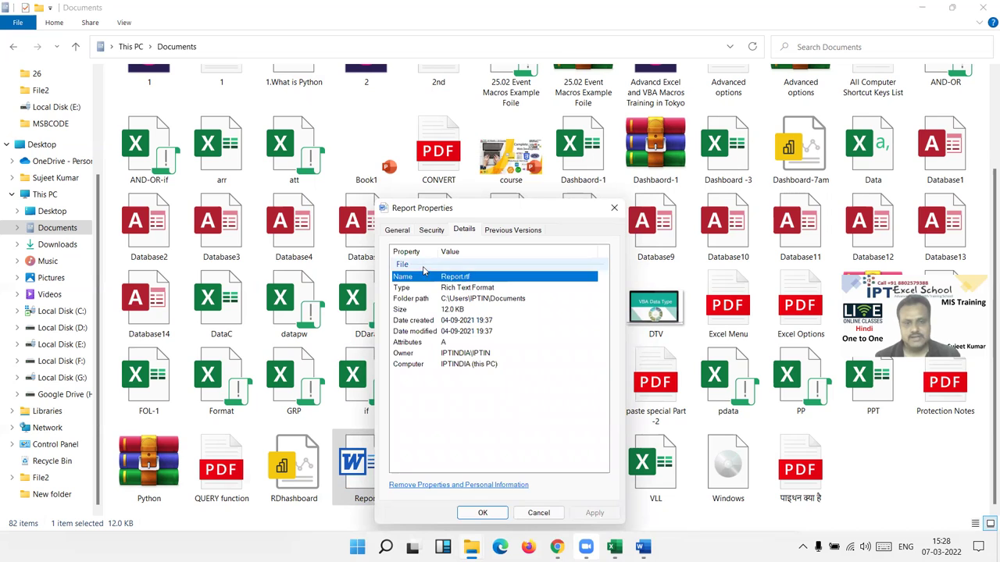
click(459, 321)
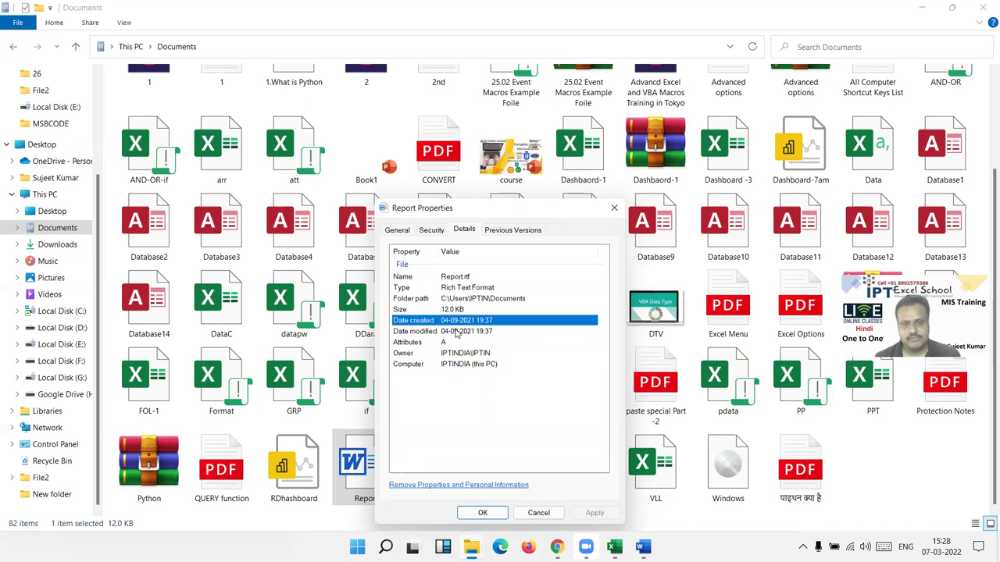
key(Down)
click(459, 344)
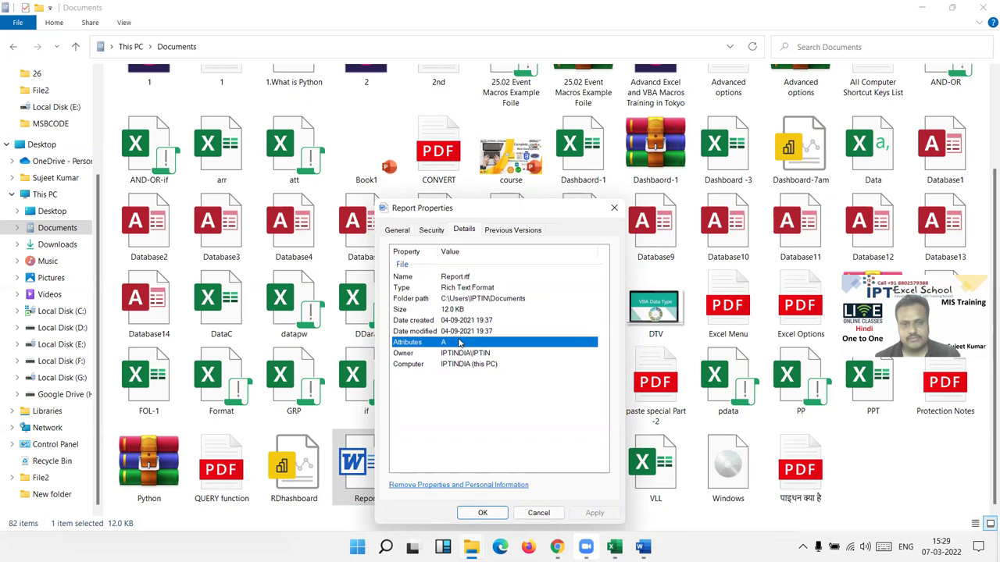
click(489, 365)
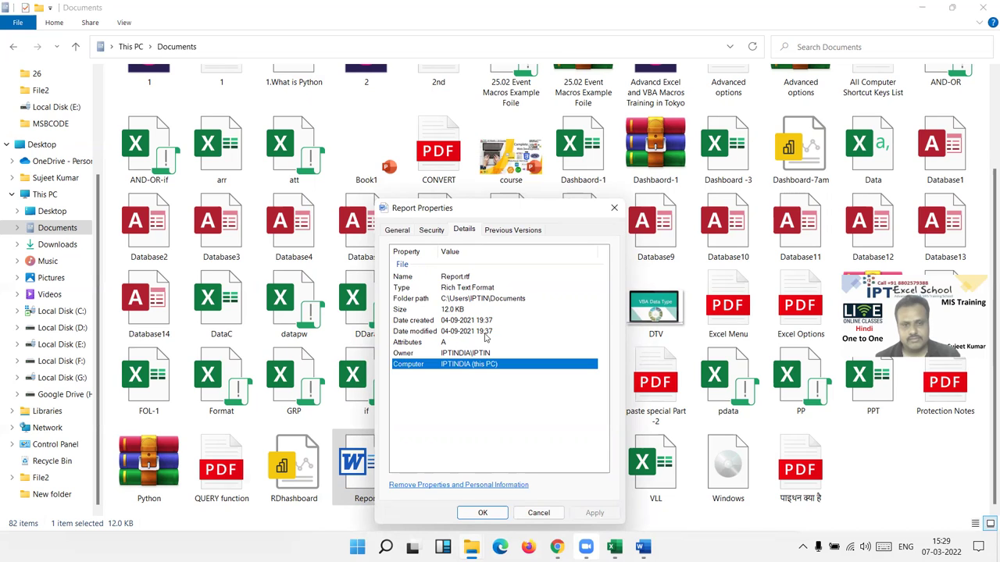
click(484, 332)
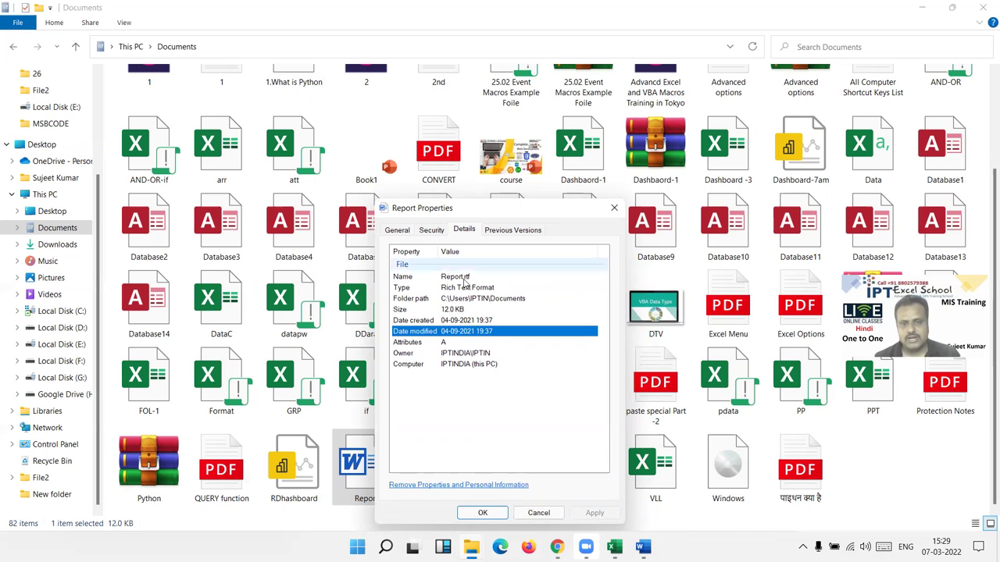
Close the Report file's properties and show the detailed properties of the Word file 1.What is Python.
key(Home)
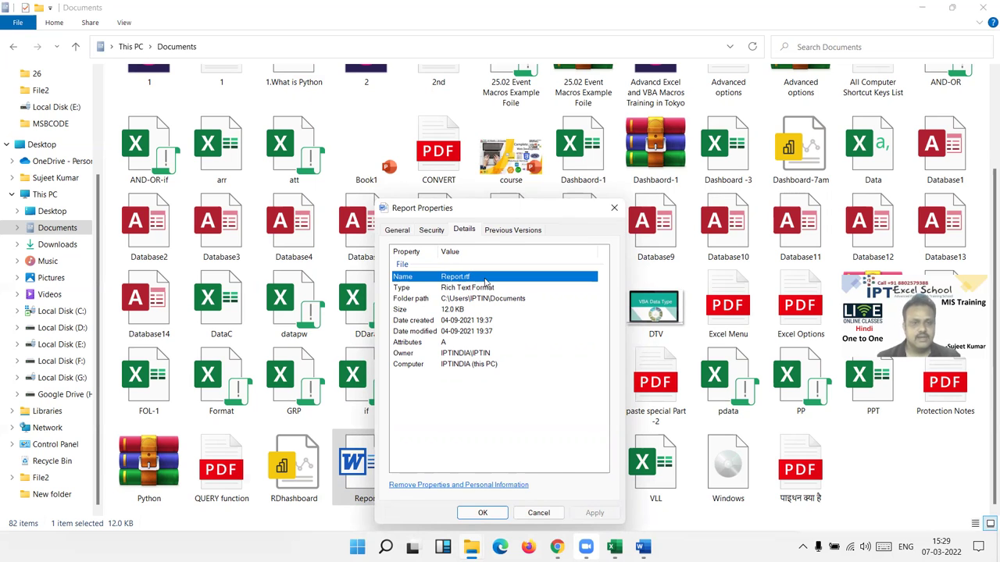
key(Escape)
scroll(328, 334, up, 2)
right_click(311, 229)
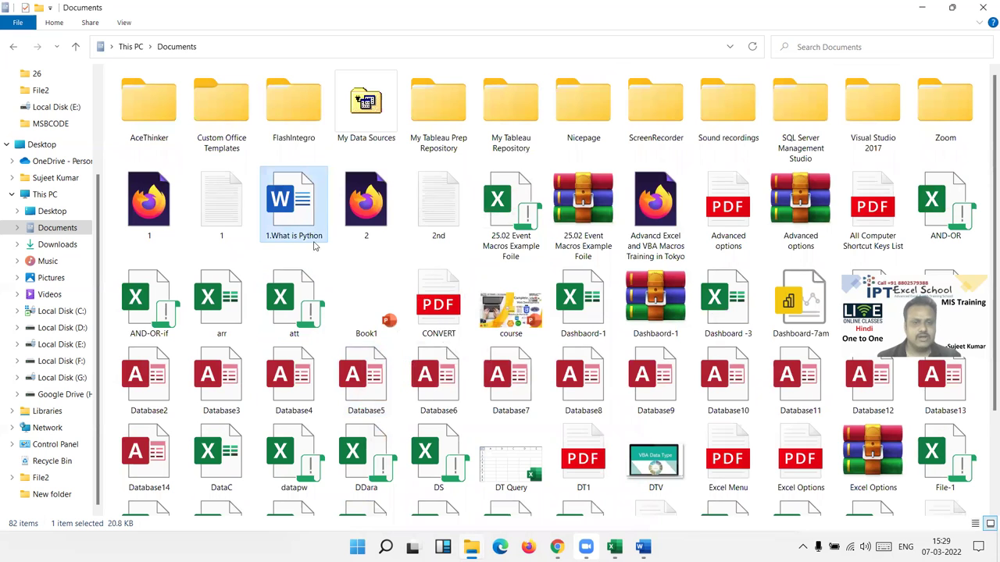
click(378, 524)
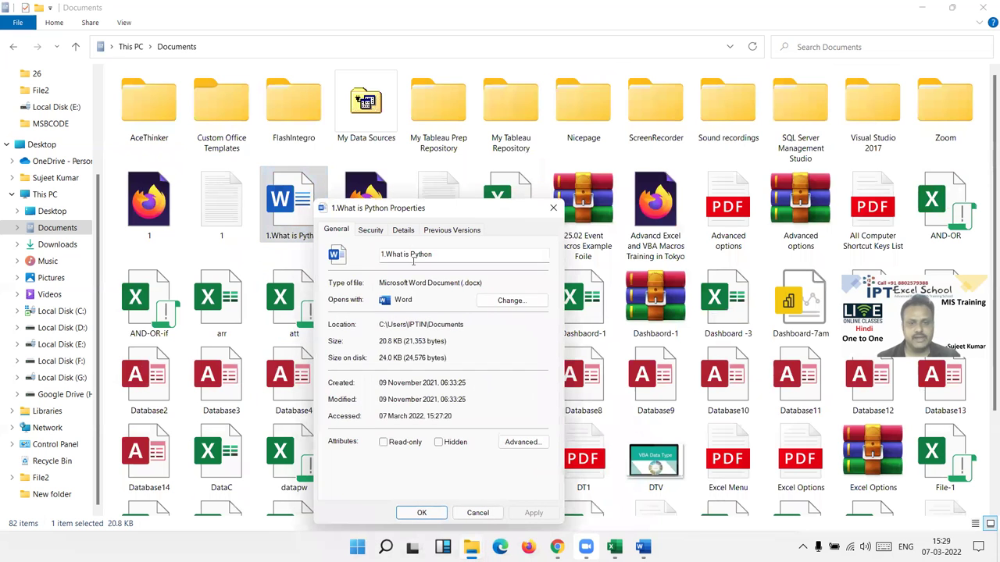
click(409, 234)
Enter "This First File for Python Classes" as the title in the file's detailed properties.
click(402, 277)
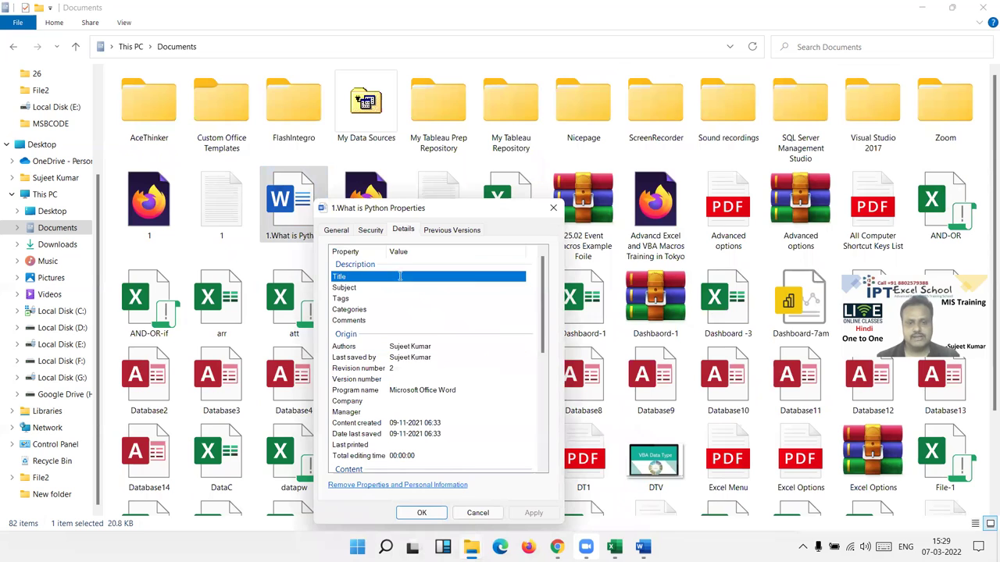
text(T)
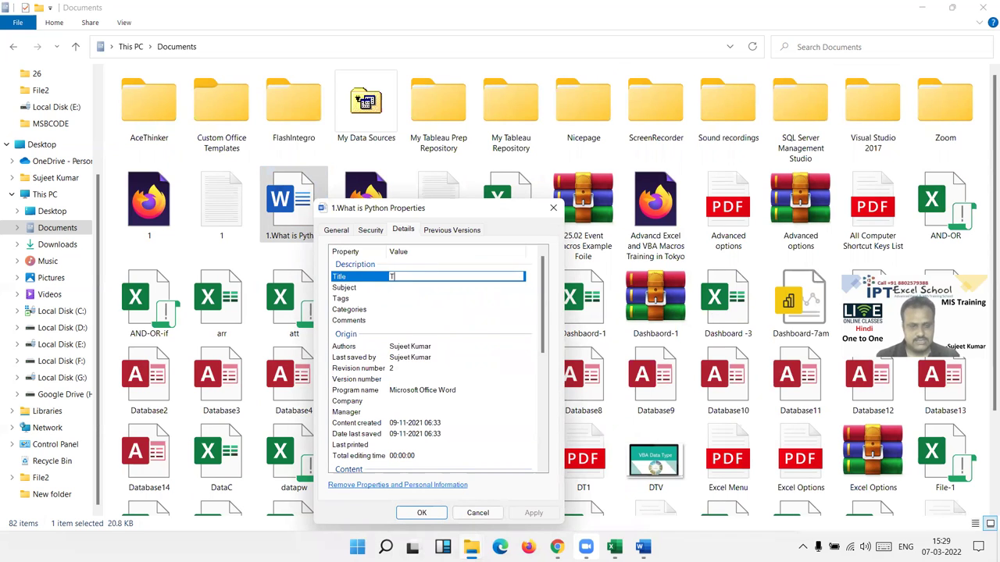
text(his First F)
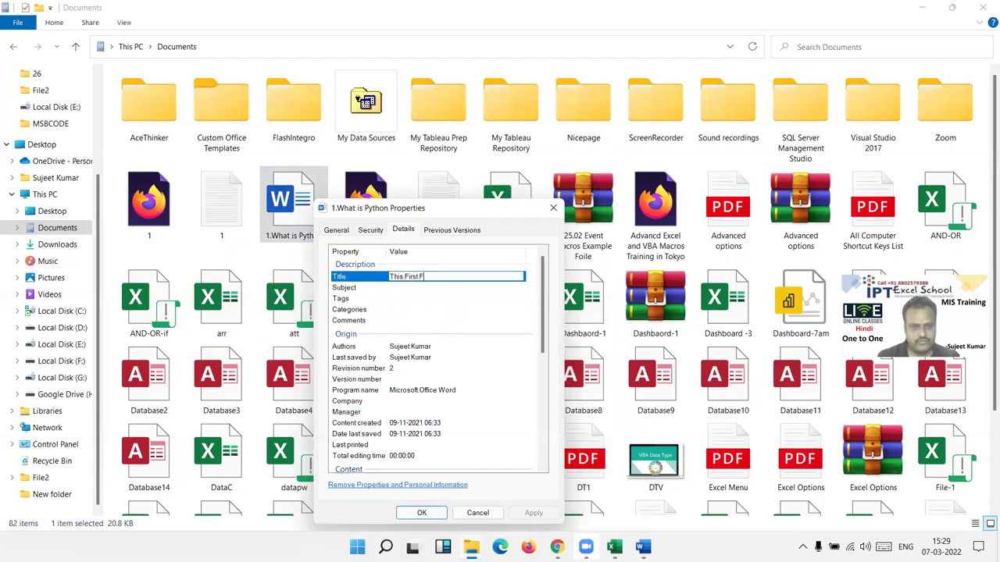
text(il)
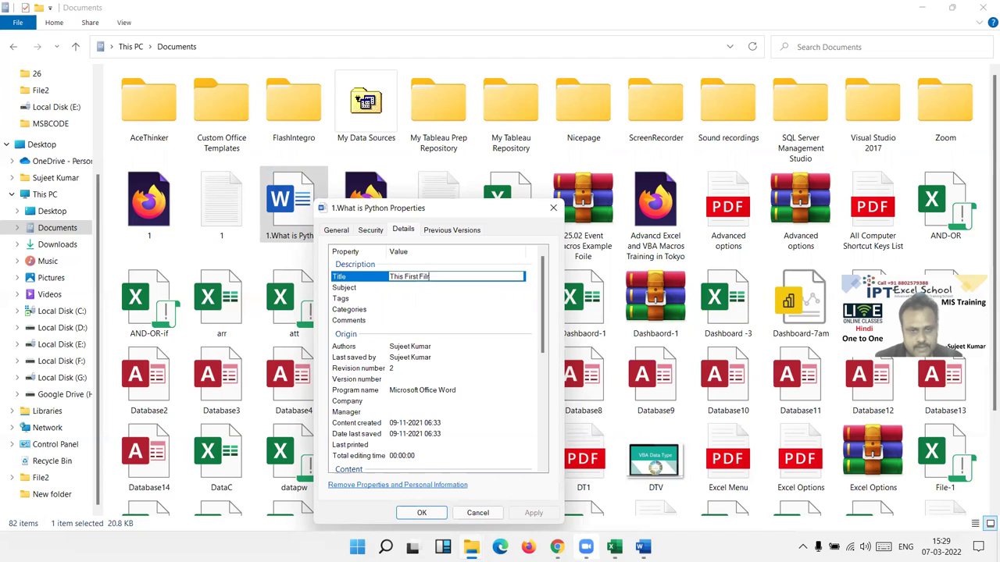
text(e for Pythin)
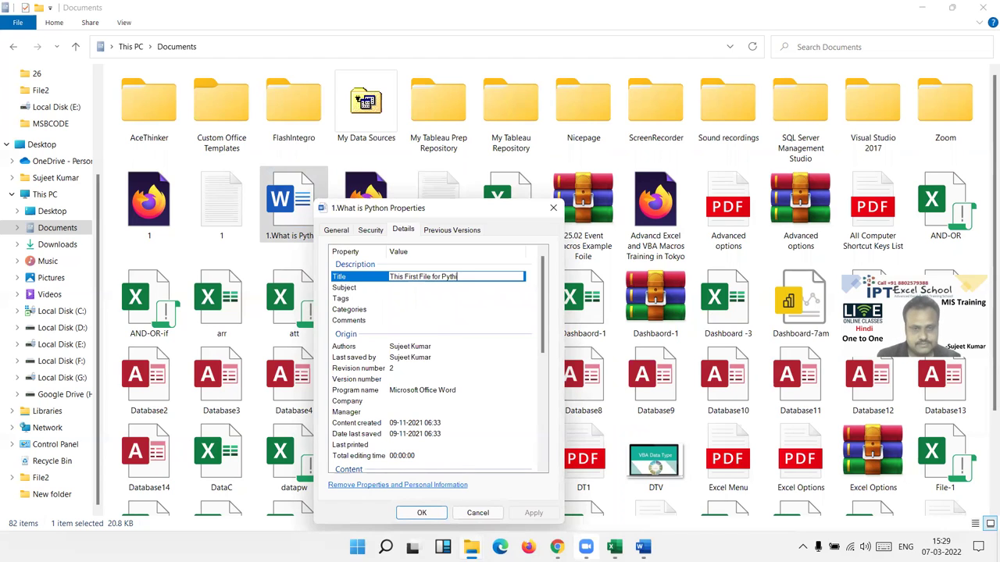
key(BackSpace)
key(BackSpace)
text(o)
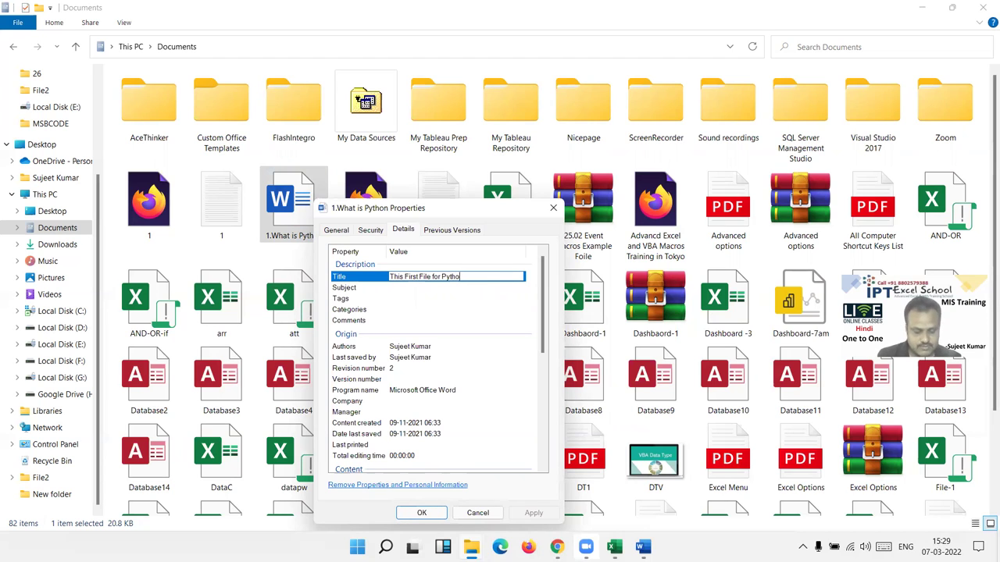
text(n Classes)
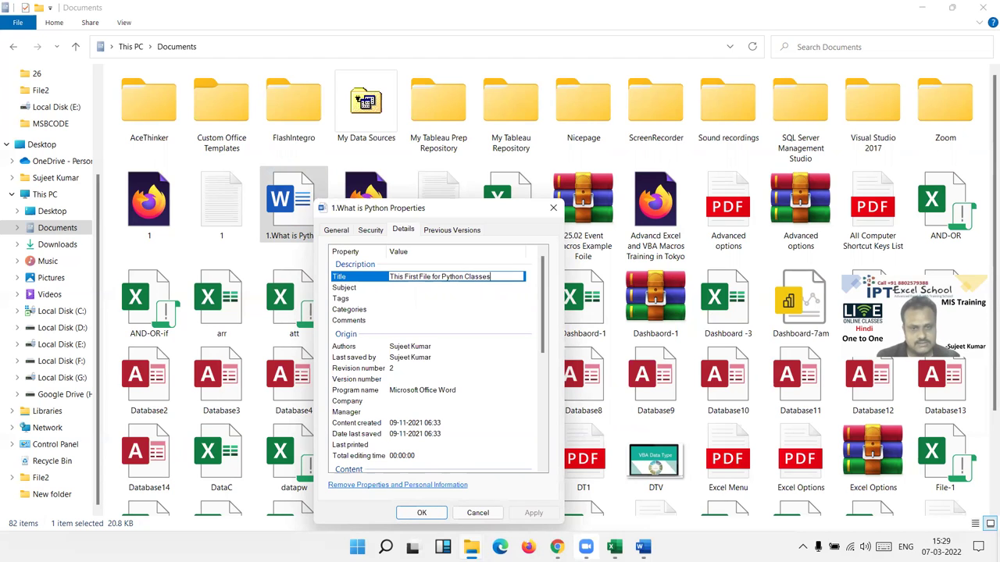
Go through the empty Subject, Tags and Categories properties, apply the new title and close the file's properties.
click(399, 288)
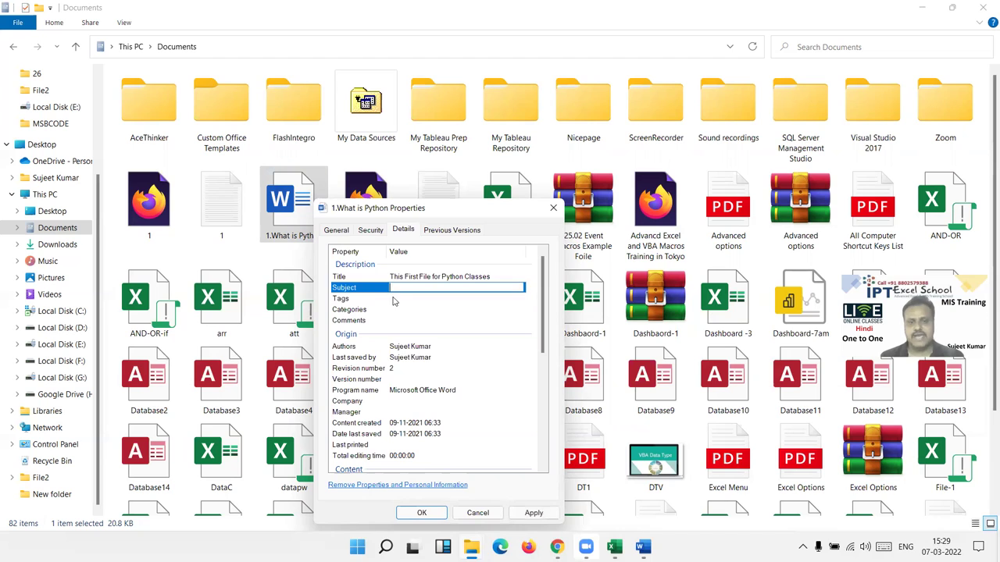
click(393, 299)
key(Tab)
key(Tab)
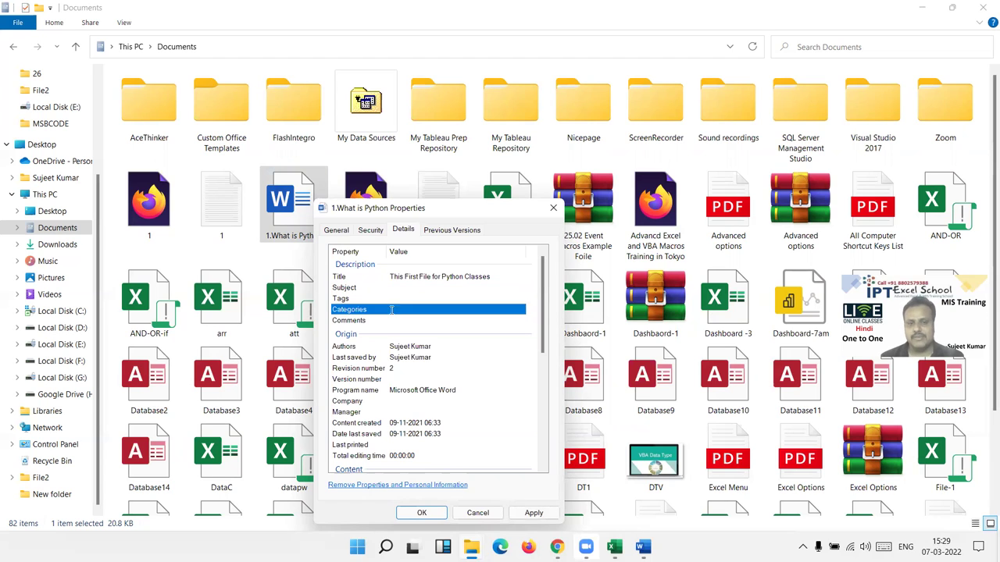
click(533, 512)
click(421, 513)
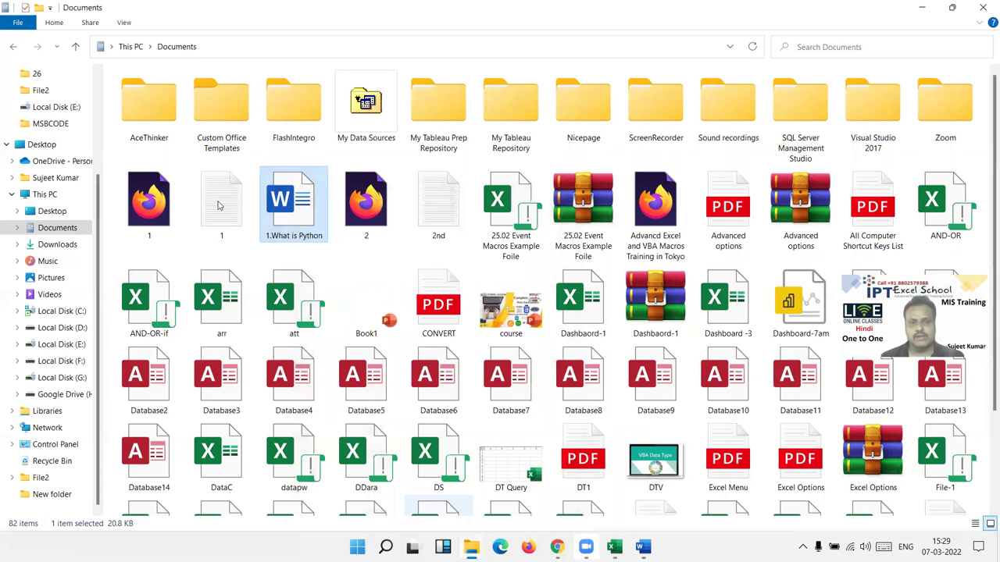
Refresh the Documents folder and check the 1.What is Python file again.
right_click(113, 159)
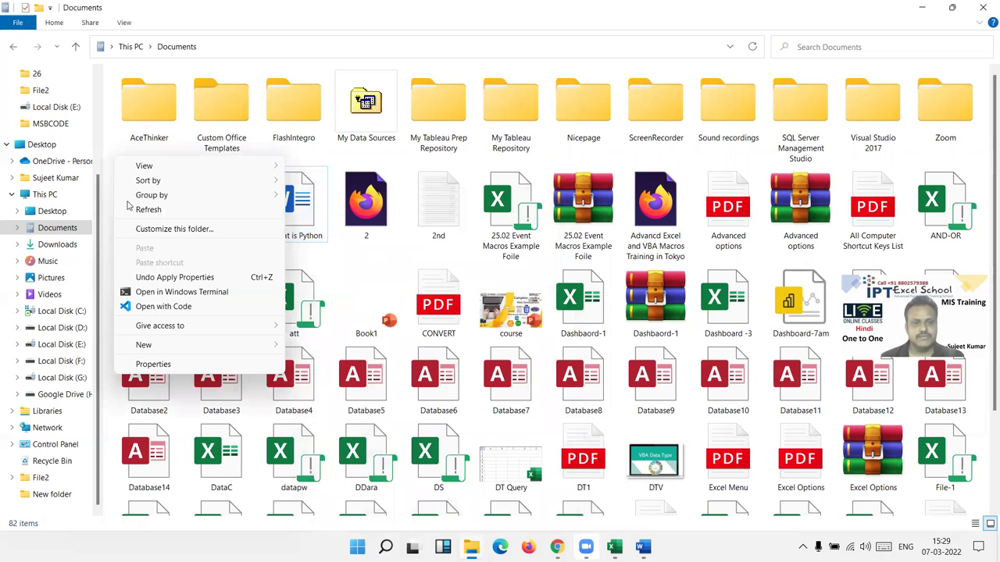
click(150, 210)
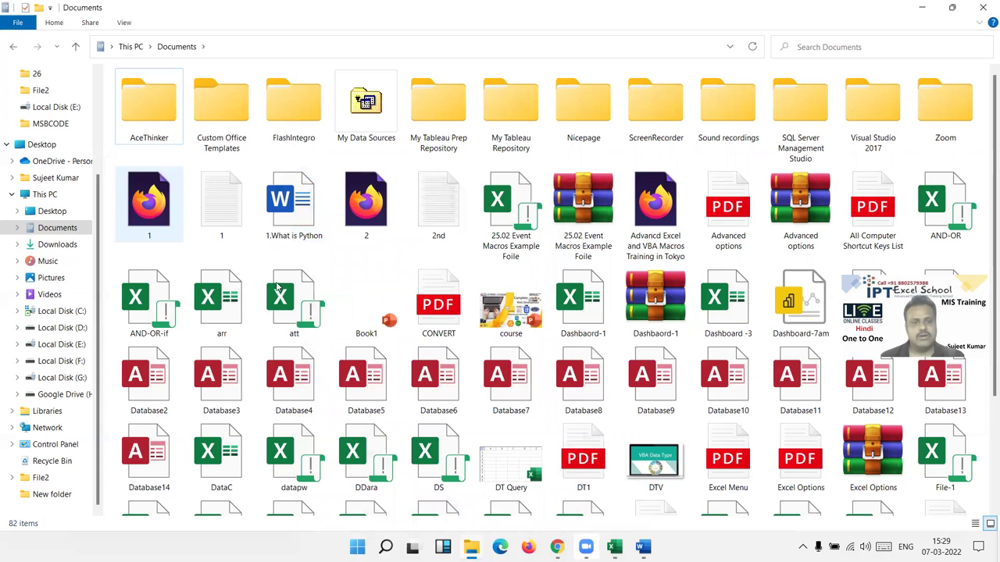
mouse_move(295, 231)
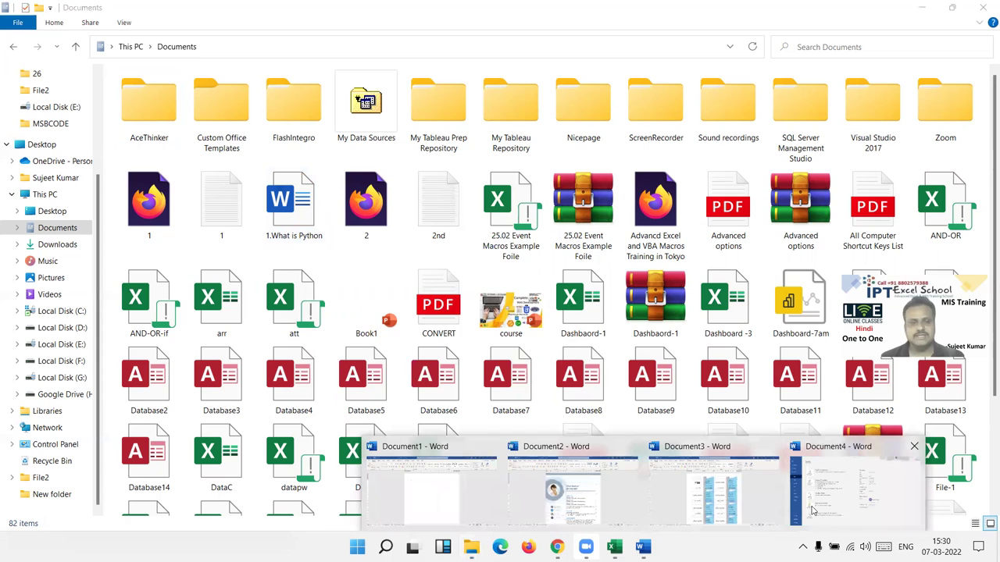
Switch to Document4 in Word and review the properties, related dates and related people on its Info page.
key(alt+Tab)
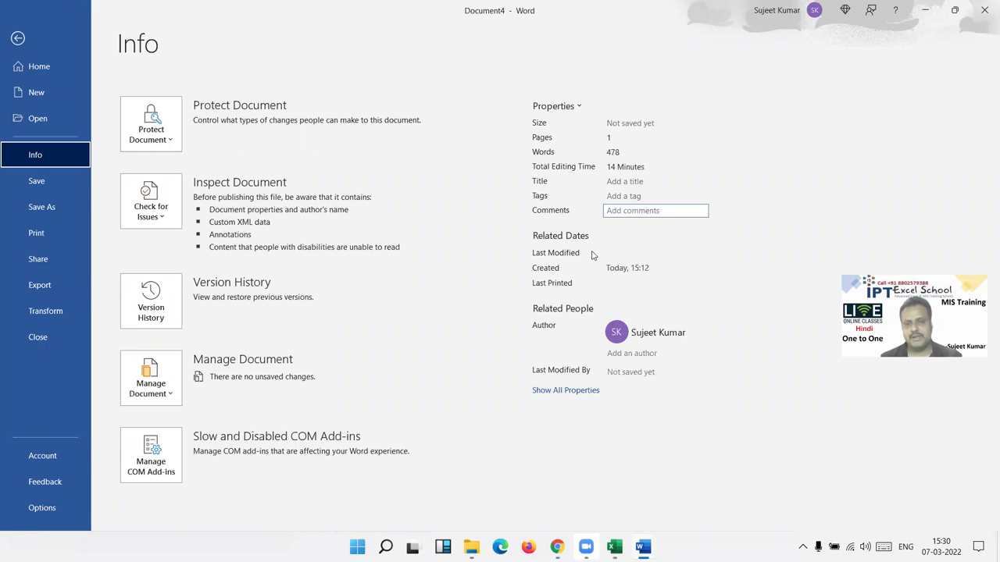
click(591, 349)
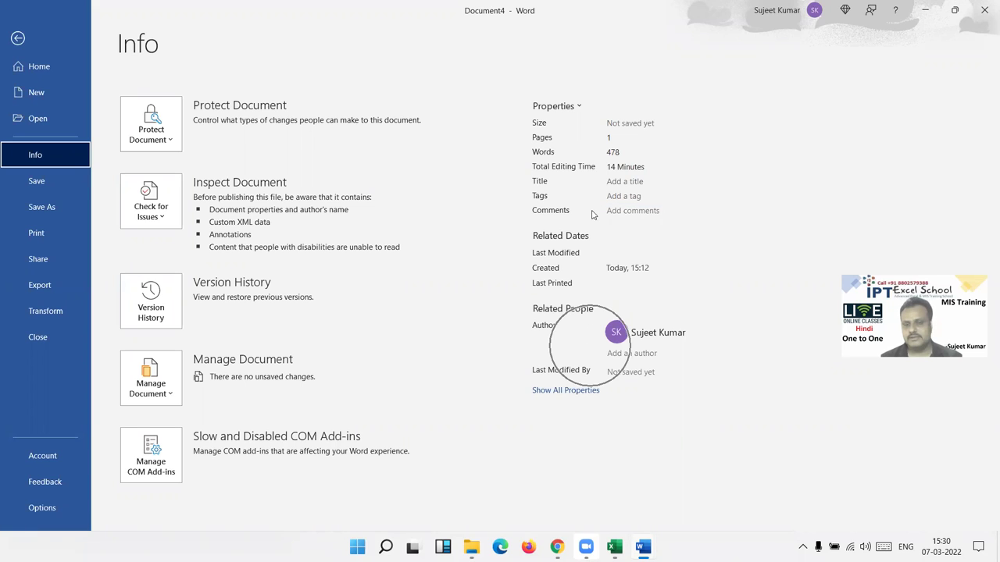
click(592, 212)
click(593, 154)
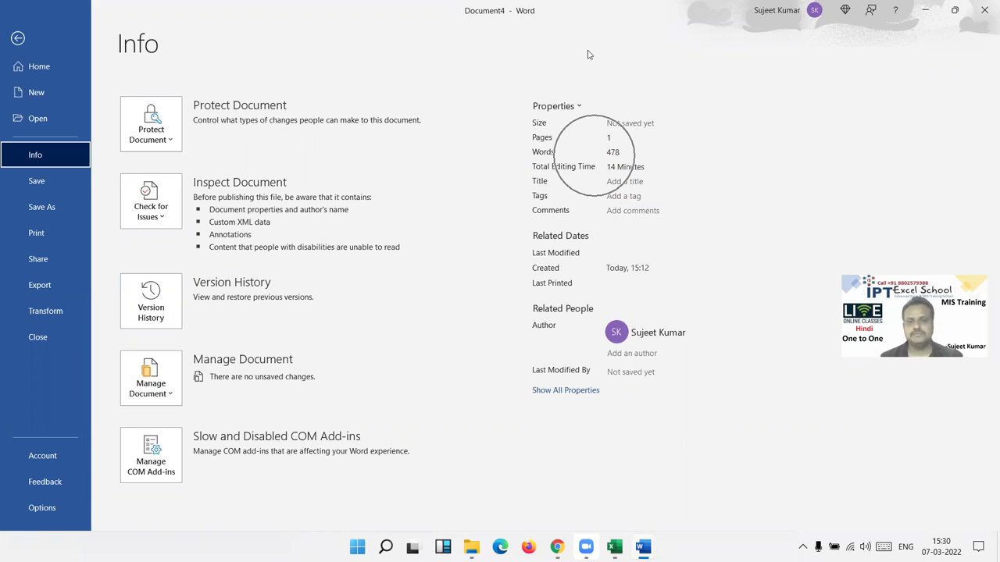
Start saving the document and choose the 2022 folder on Local Disk (G:) as its location.
click(59, 183)
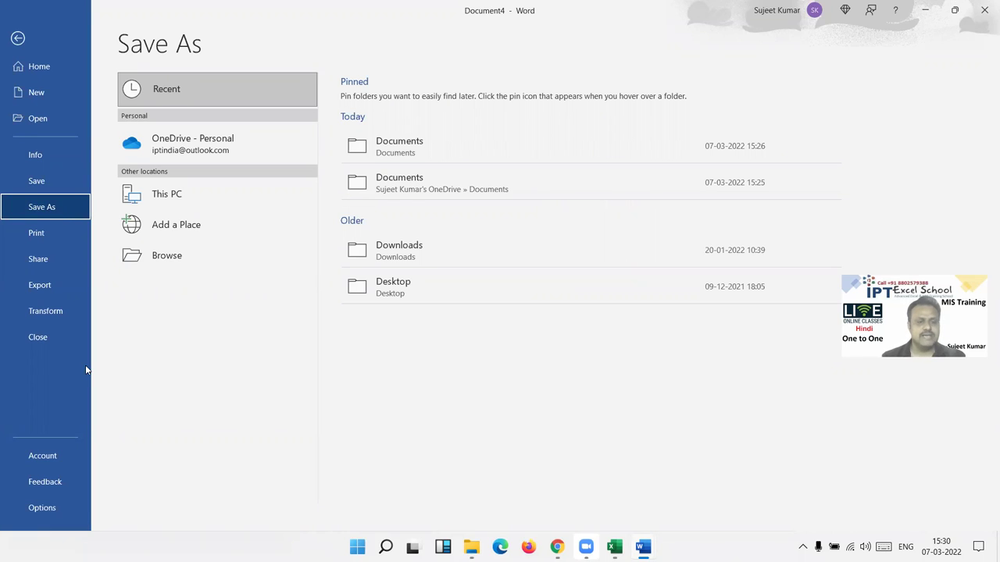
click(294, 128)
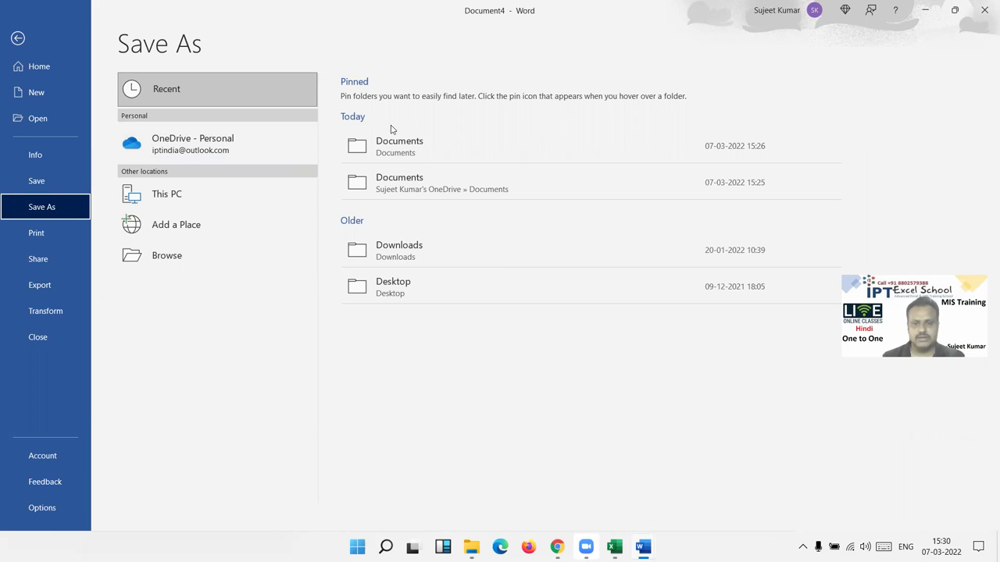
click(226, 255)
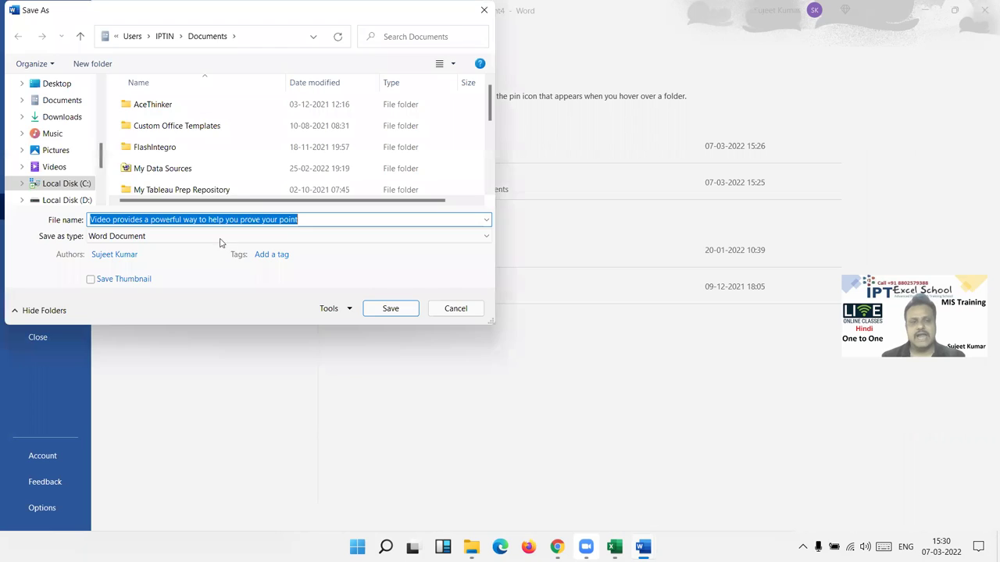
scroll(69, 189, down, 2)
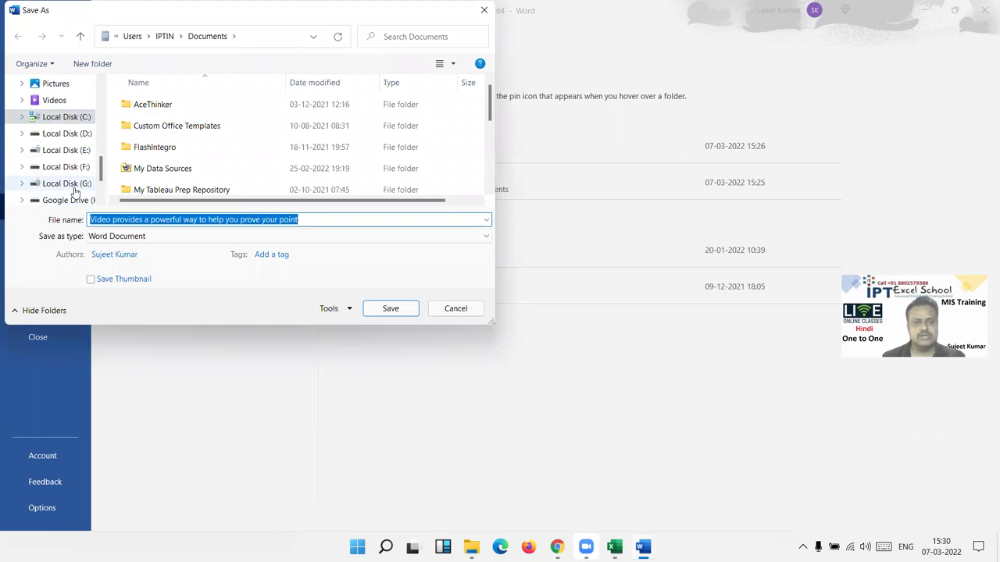
click(72, 186)
double_click(145, 105)
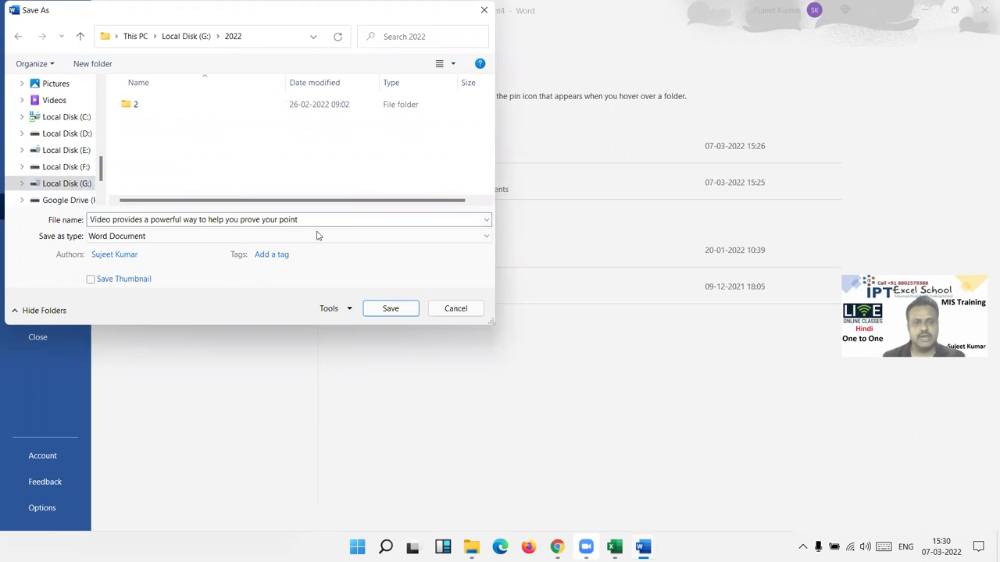
Name the file Class-1 and save it as a Word Document.
drag(323, 220, 88, 219)
key(BackSpace)
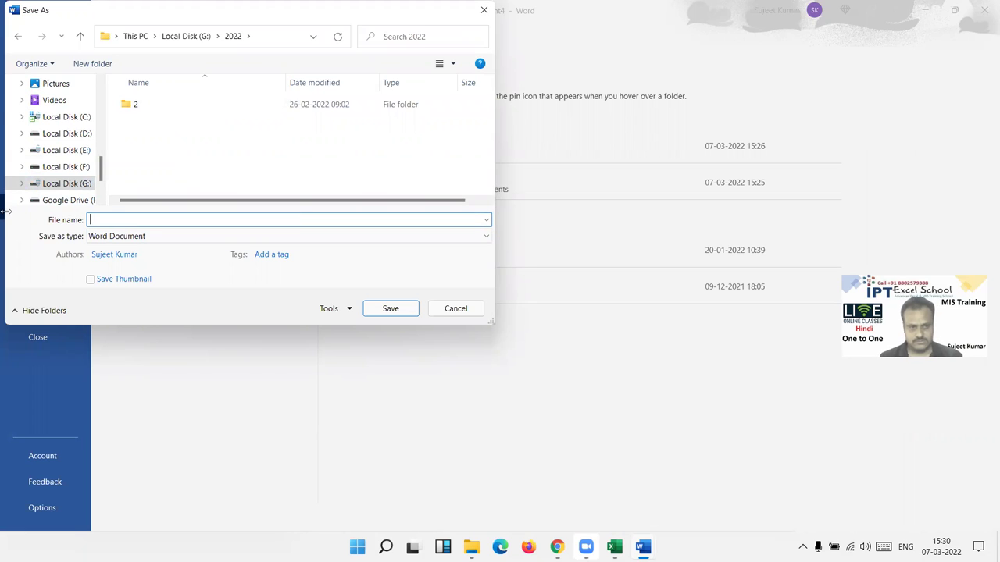
text(Class)
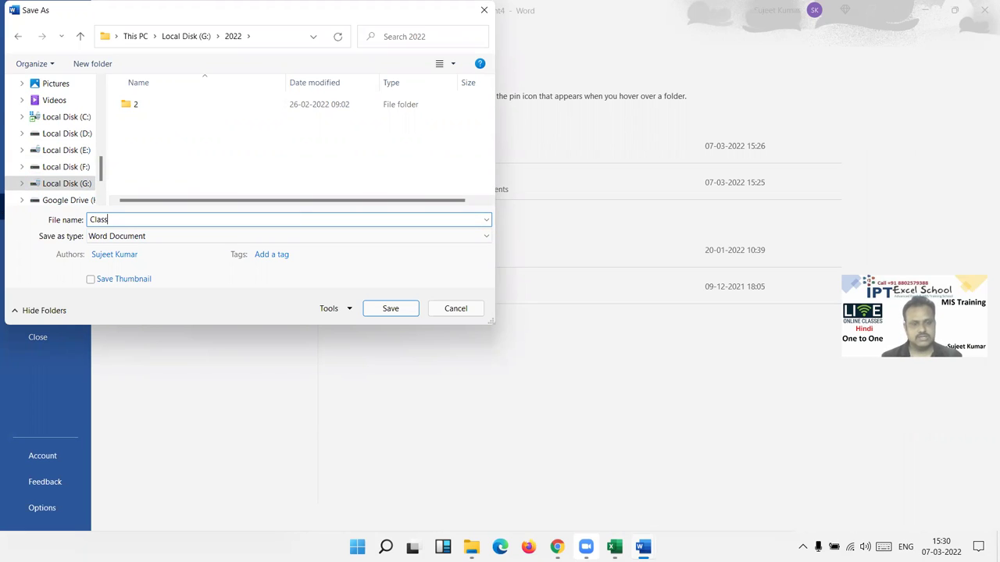
text( 1)
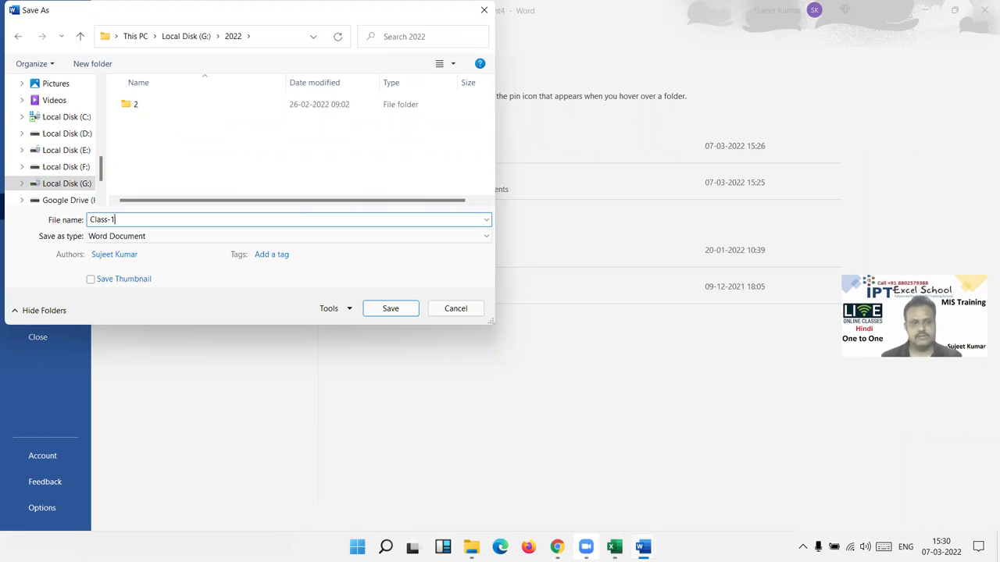
click(374, 311)
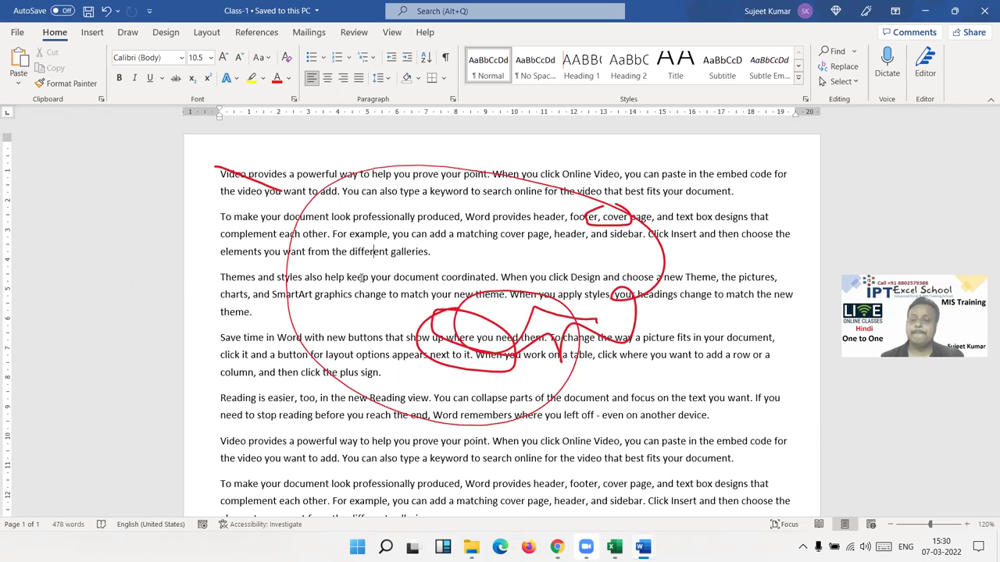
View Word's start page with the recent files, return to Class-1 and look through its page.
click(19, 33)
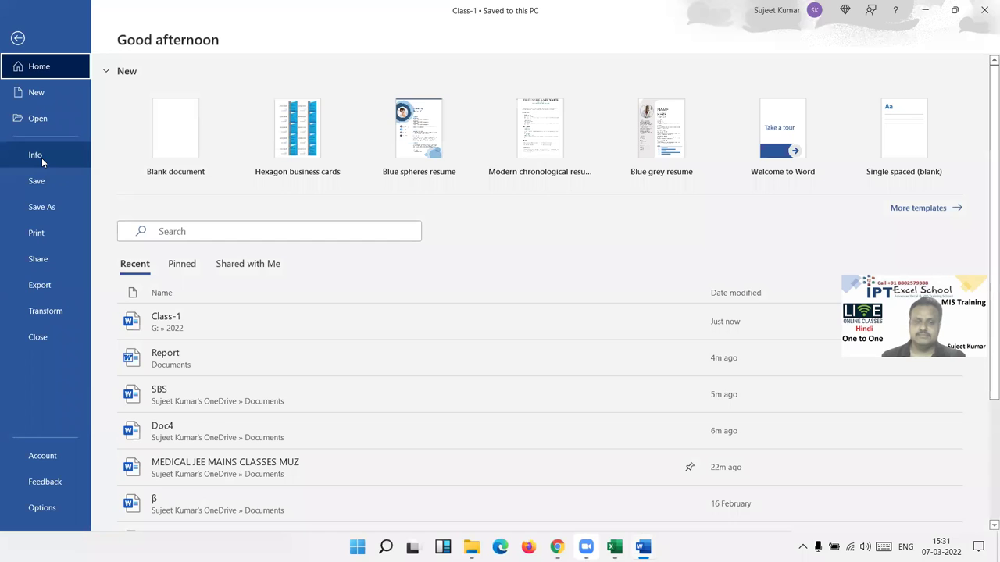
key(Escape)
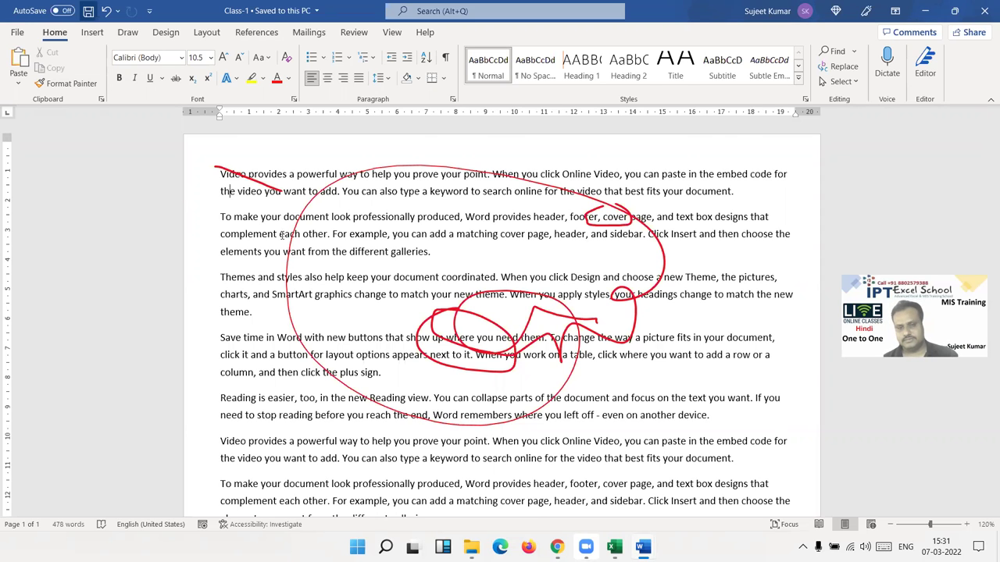
key(Escape)
scroll(569, 356, down, 3)
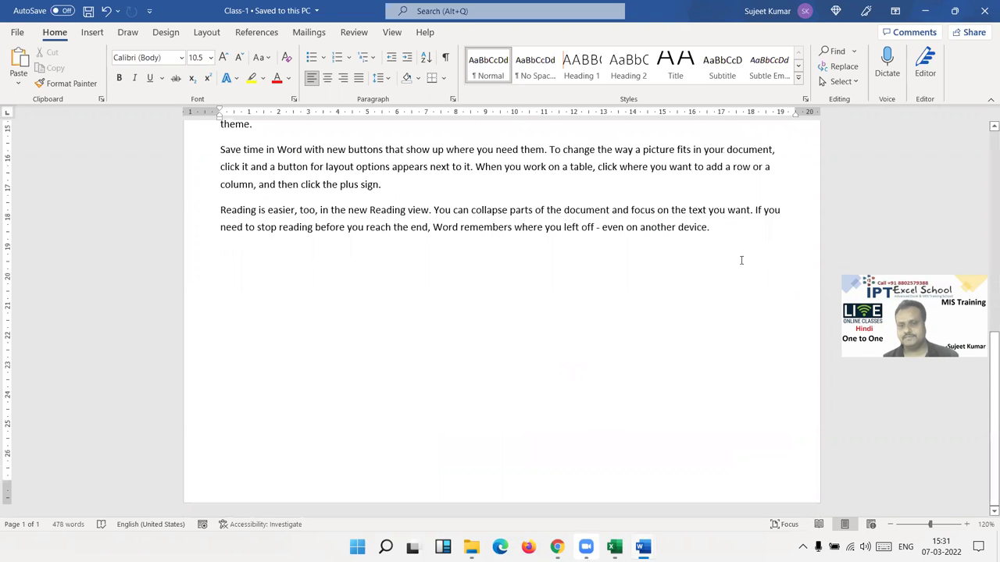
key(ctrl+Home)
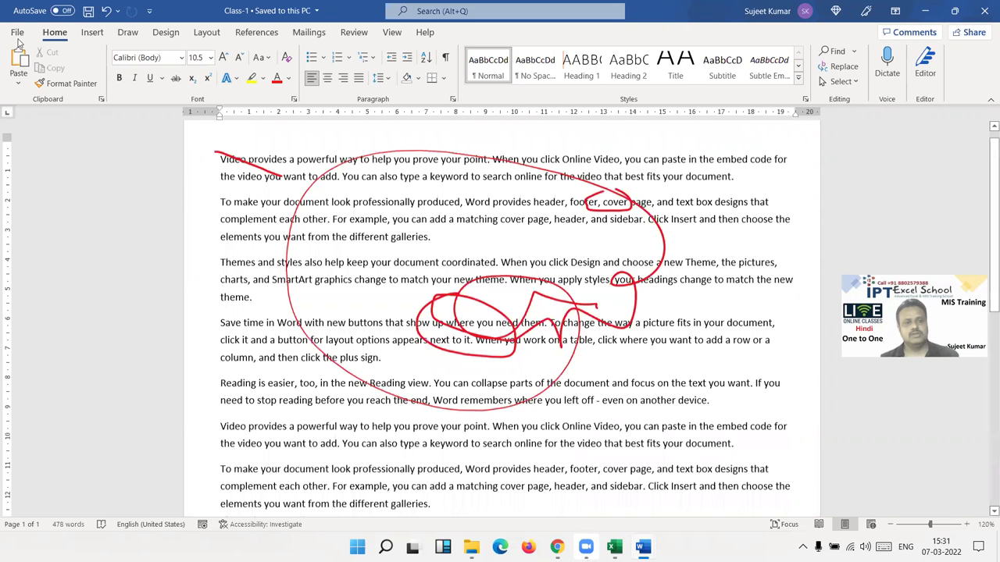
Look at the print settings and preview of Class-1, and show its sharing options.
click(17, 35)
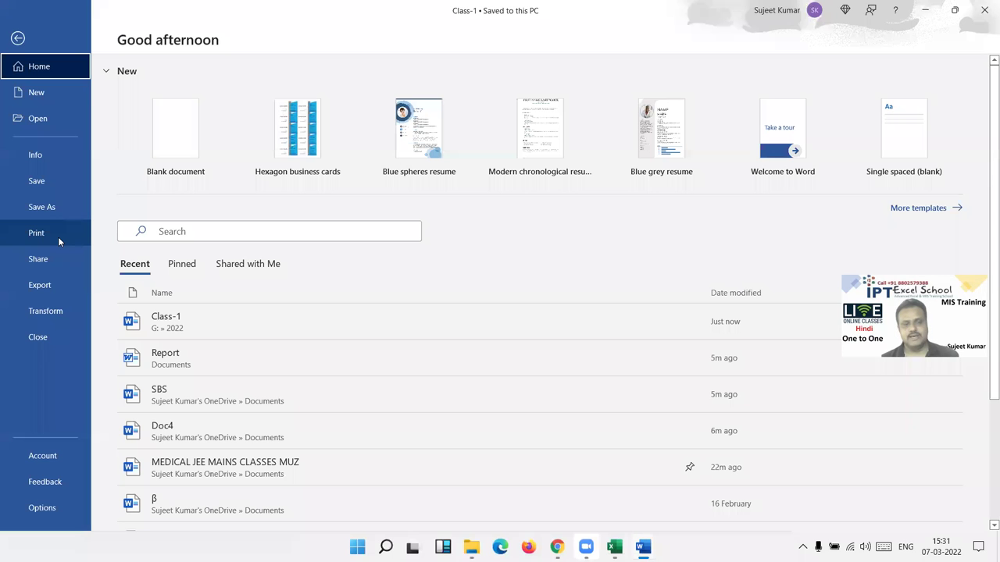
click(59, 234)
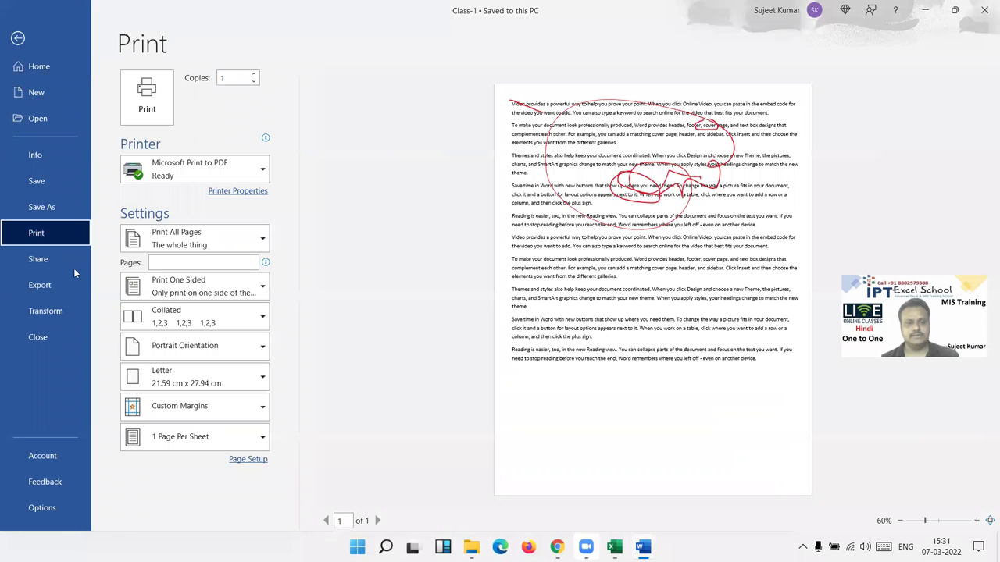
click(69, 265)
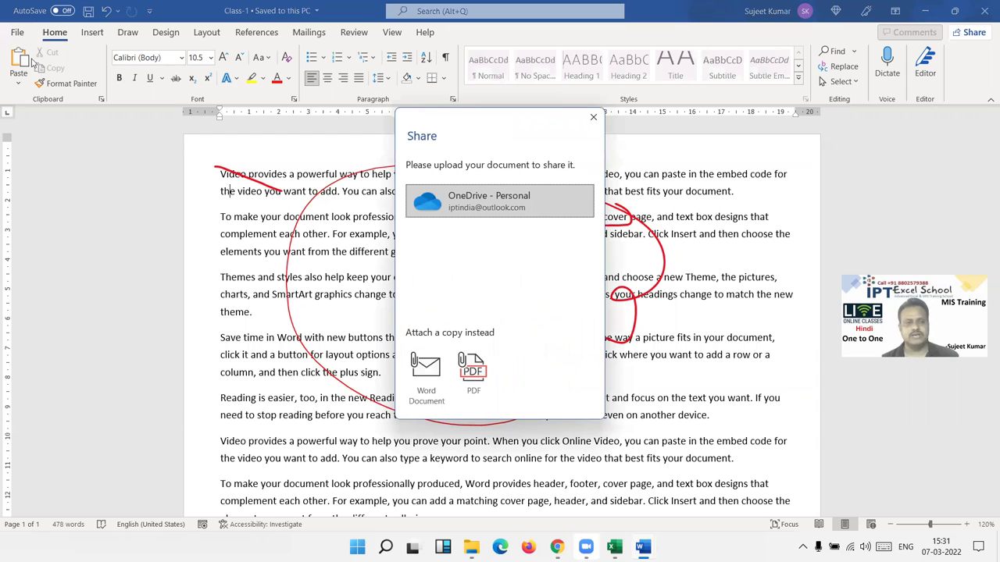
Show the export options for Class-1 and bring up the Transform to Web Page options, closing them without transforming.
click(17, 31)
click(17, 31)
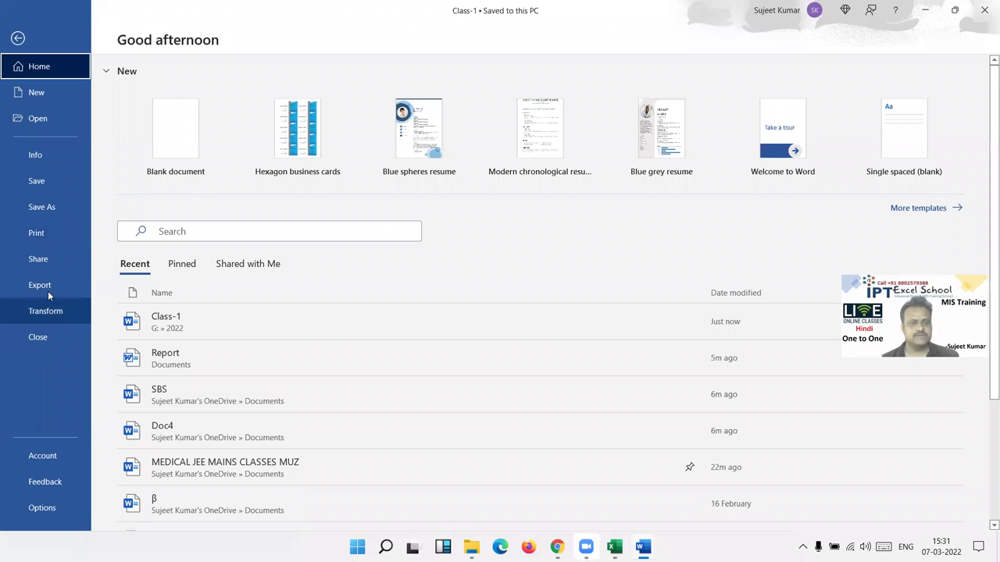
click(47, 291)
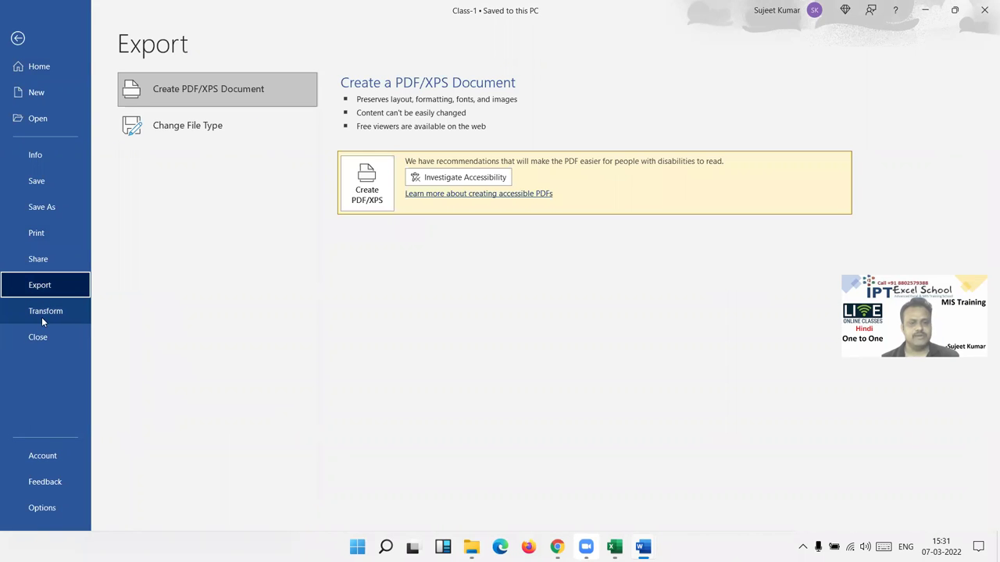
click(42, 312)
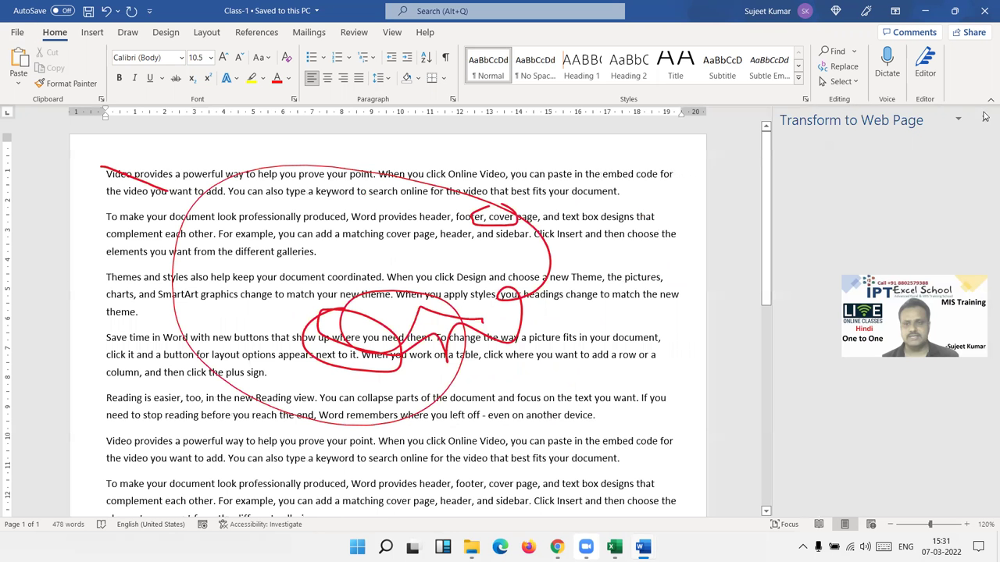
click(985, 121)
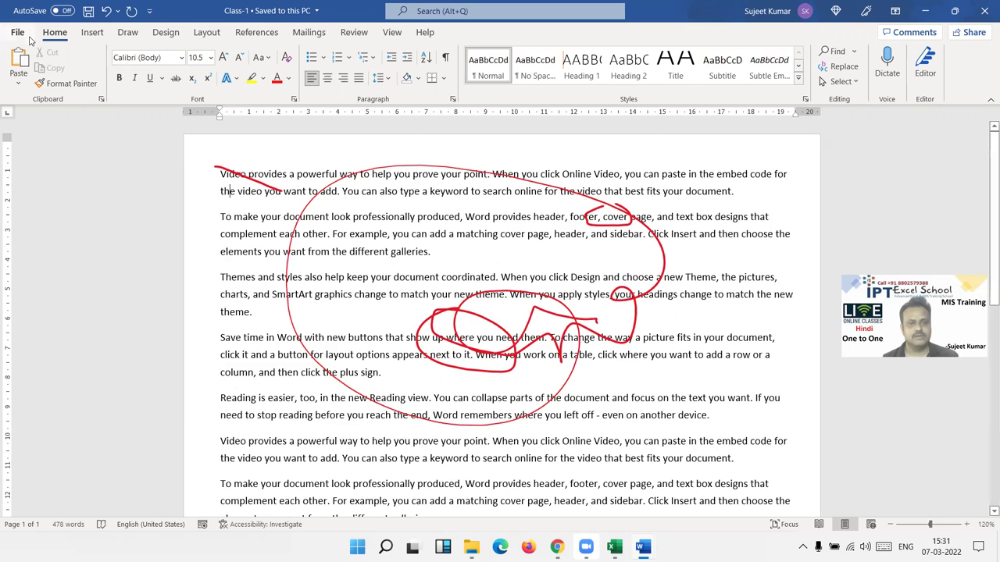
View the Account page with its product information and the Feedback page.
click(29, 35)
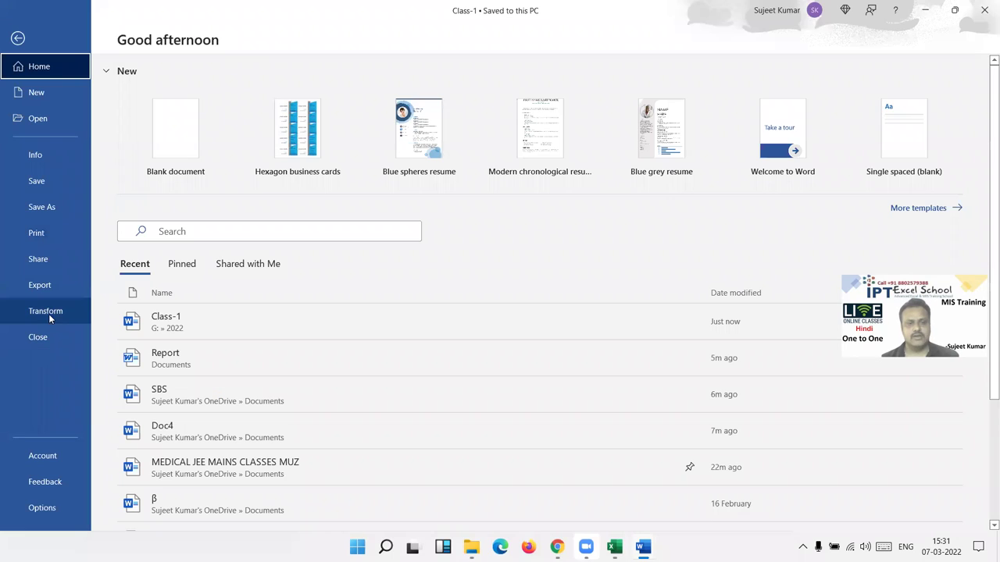
click(54, 453)
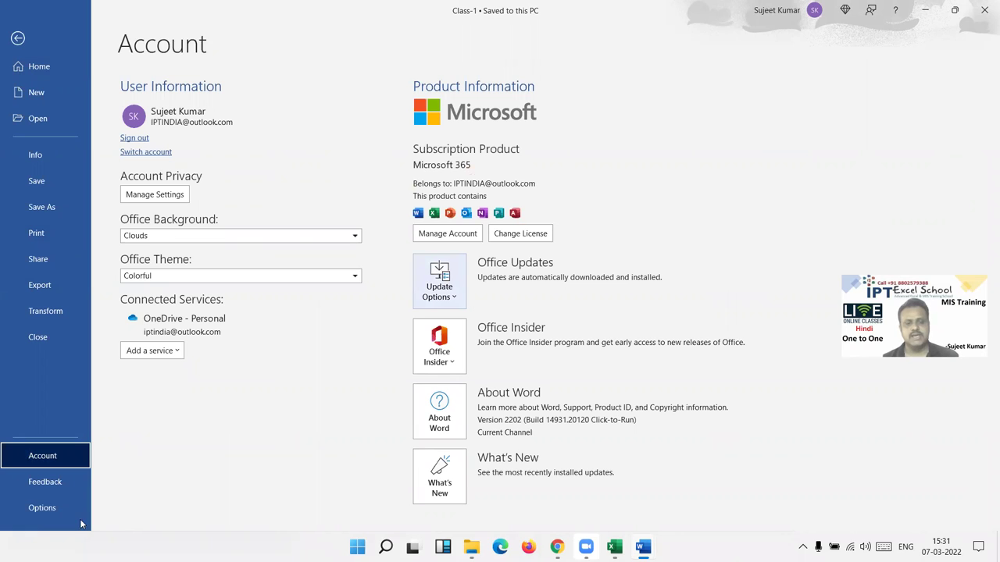
click(47, 507)
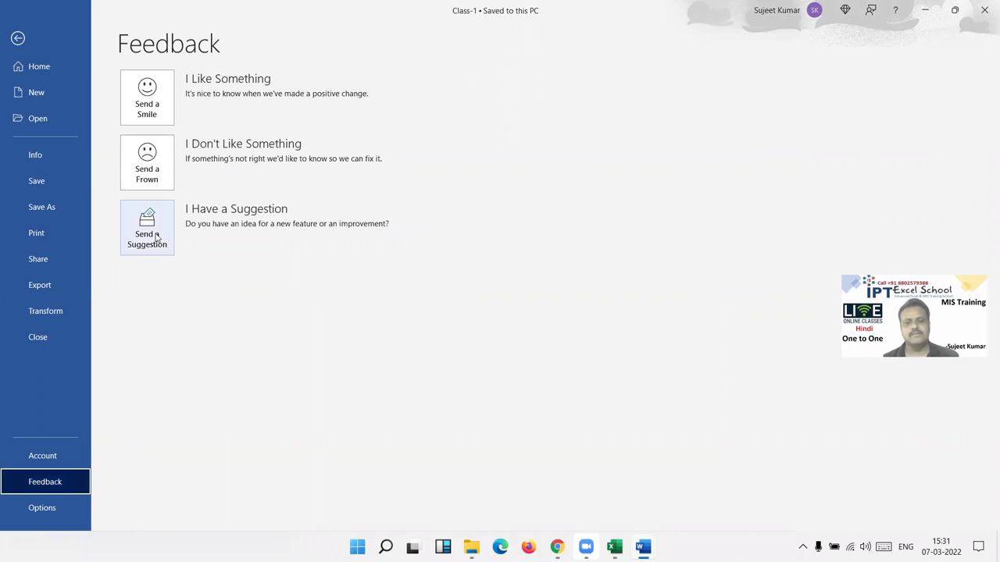
Open Word Options and look through all the General settings.
click(52, 508)
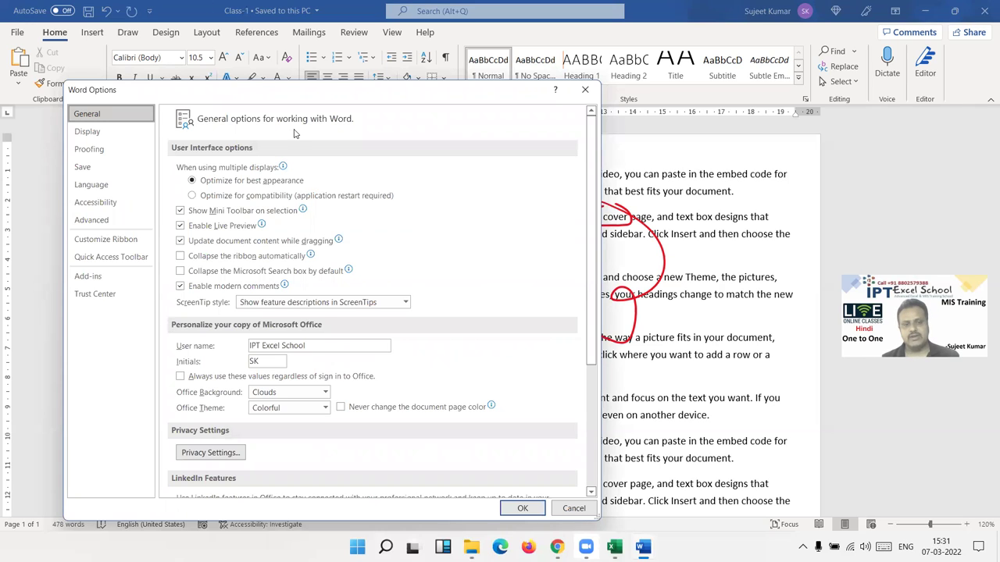
click(225, 336)
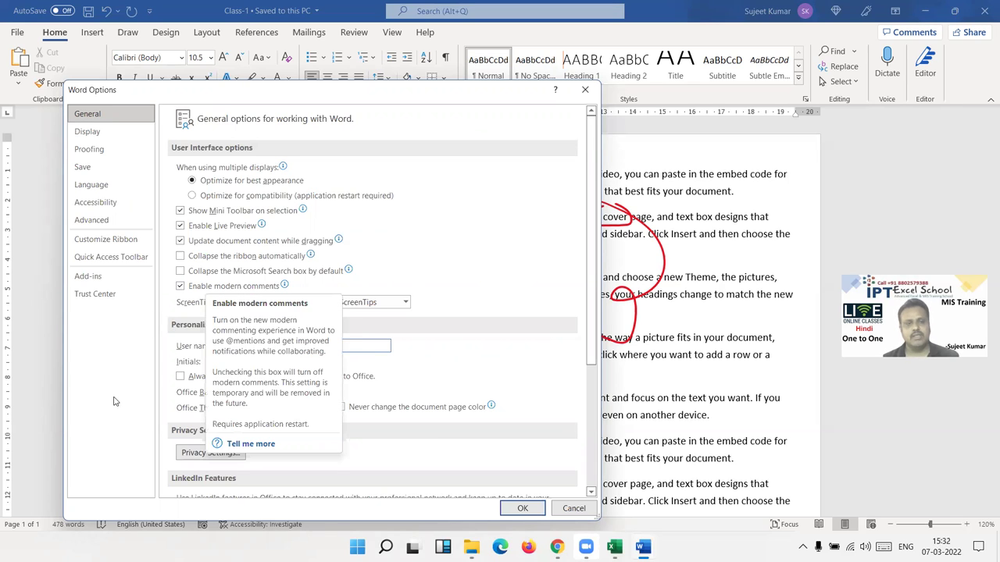
scroll(211, 387, down, 3)
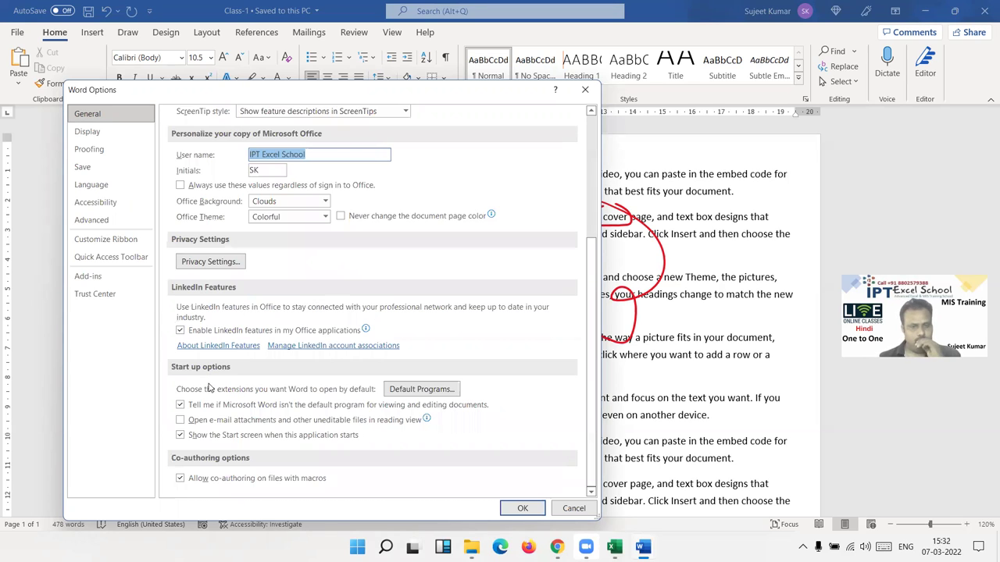
scroll(209, 383, up, 3)
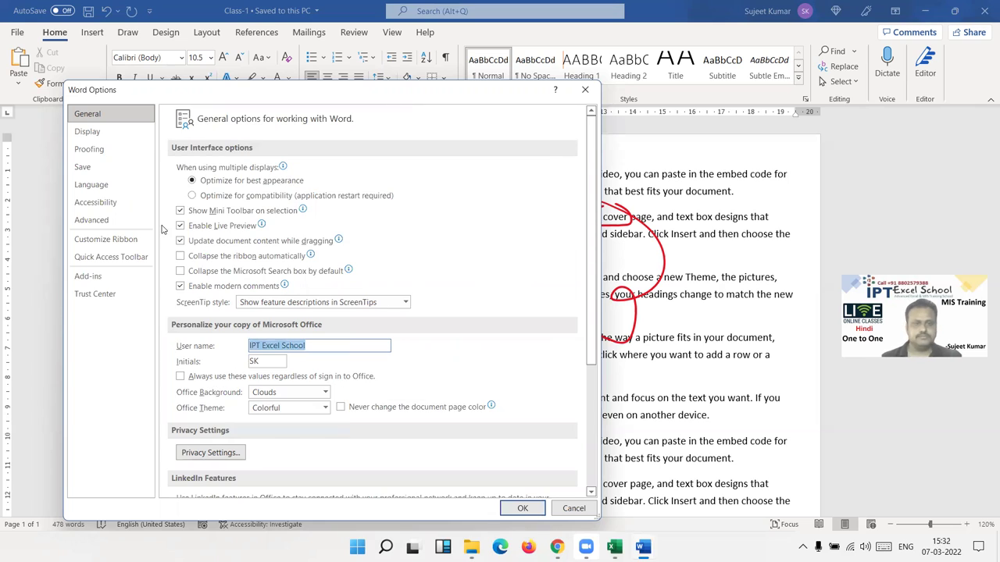
Look up the DS entry in the AutoCorrect replacement list of the Proofing options and leave the list unchanged.
click(103, 132)
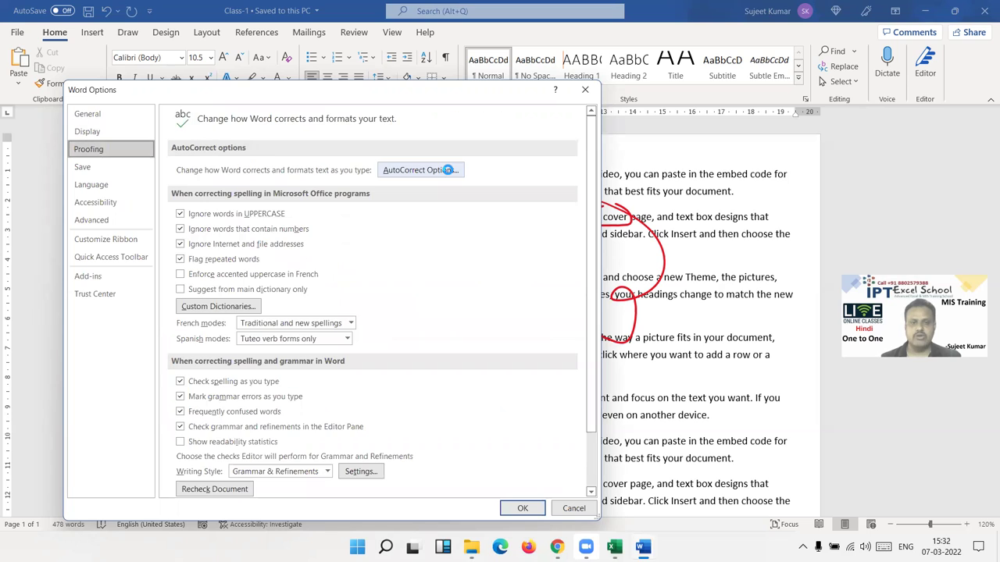
click(448, 170)
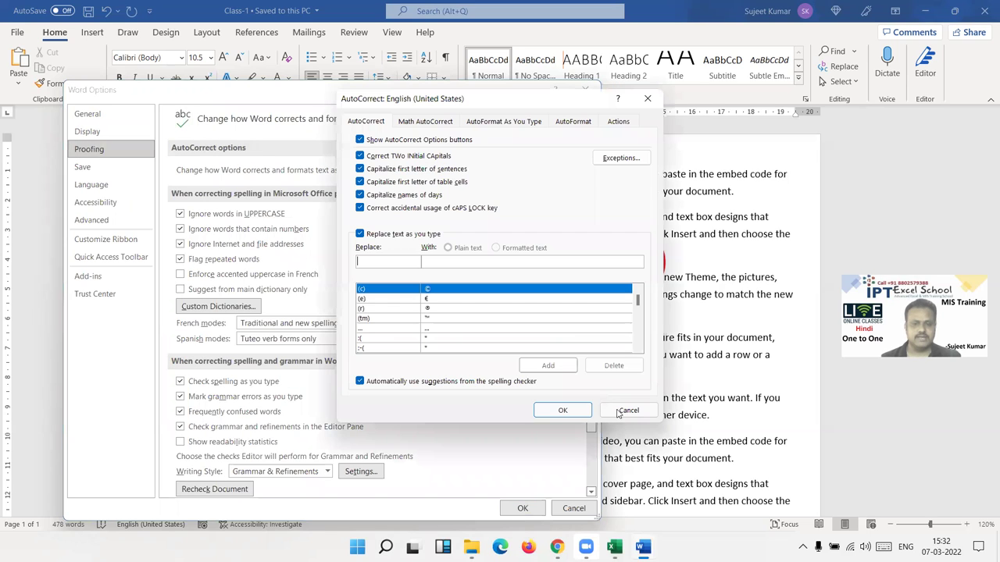
drag(398, 95, 171, 55)
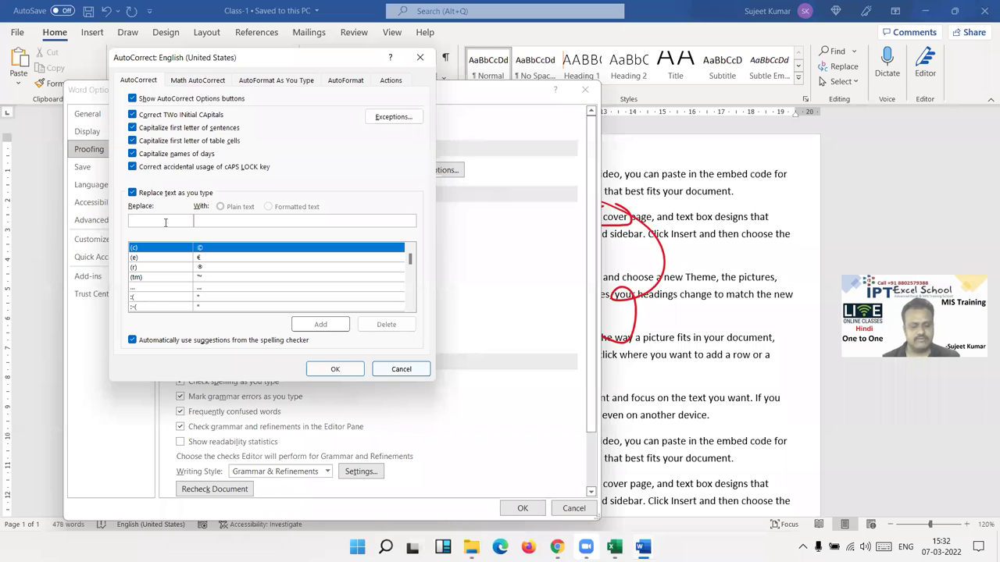
text(DS)
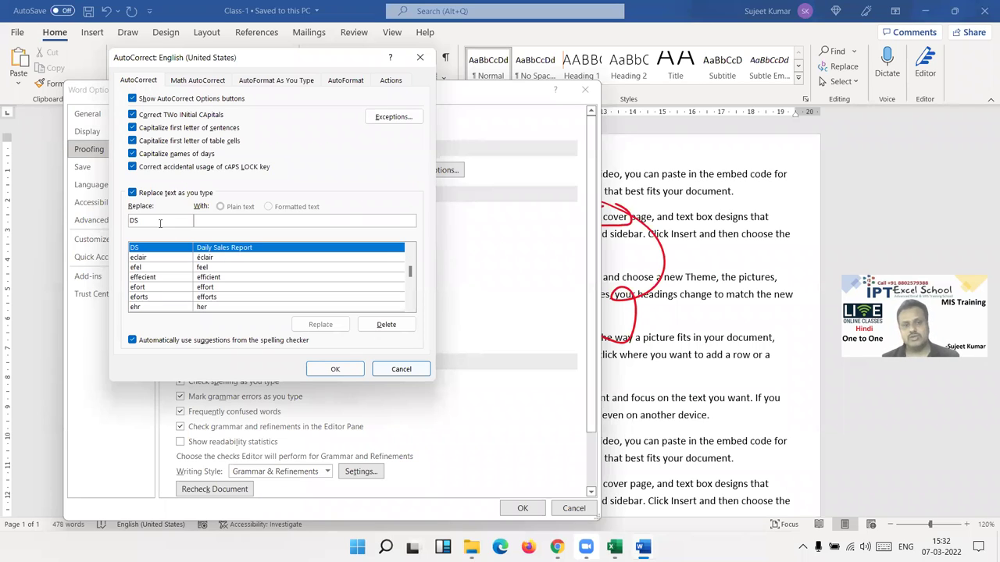
drag(163, 222, 122, 224)
click(218, 222)
key(Escape)
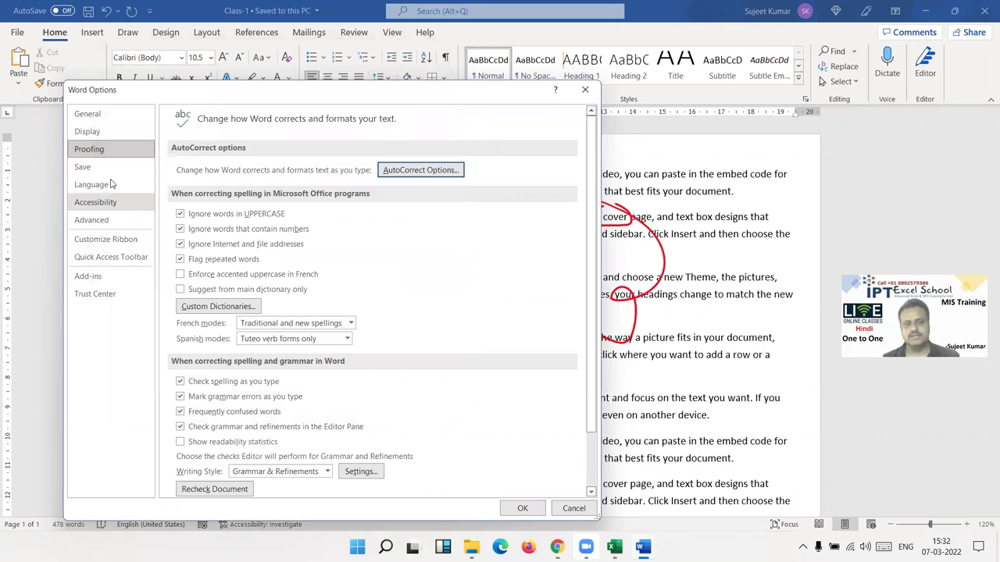
Look over the Save and Quick Access Toolbar options, and remove the Draw tab from the ribbon.
click(106, 170)
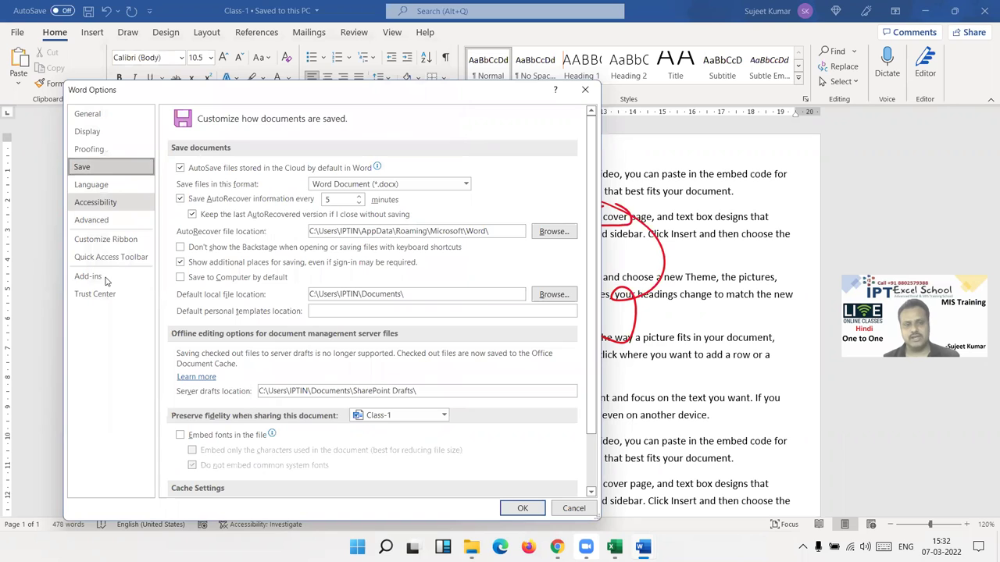
click(109, 251)
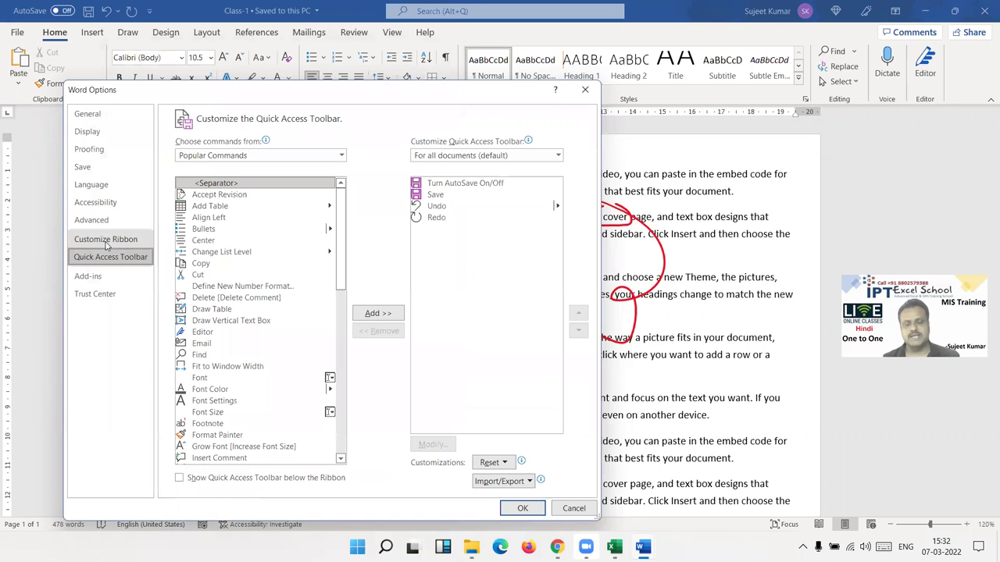
click(107, 242)
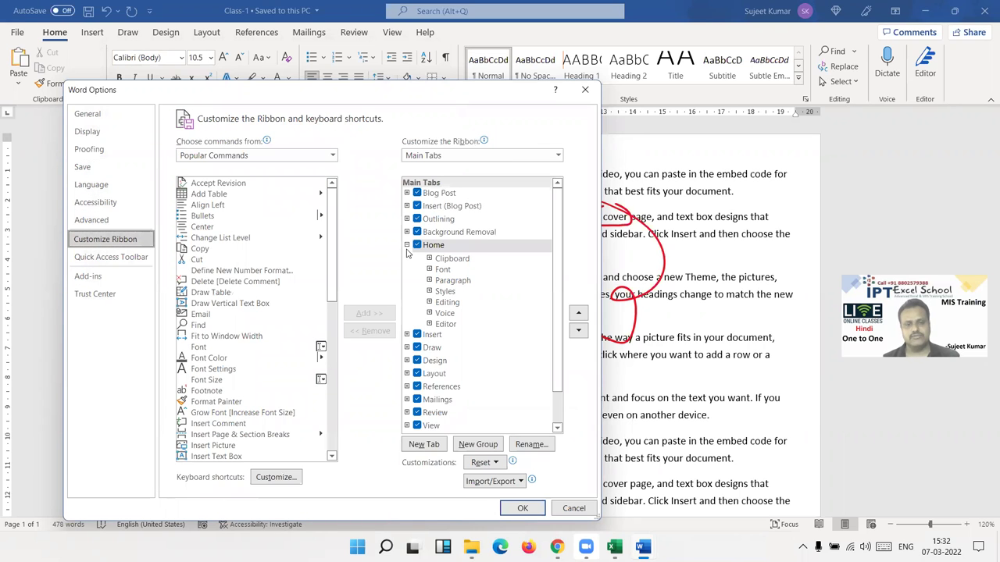
click(406, 245)
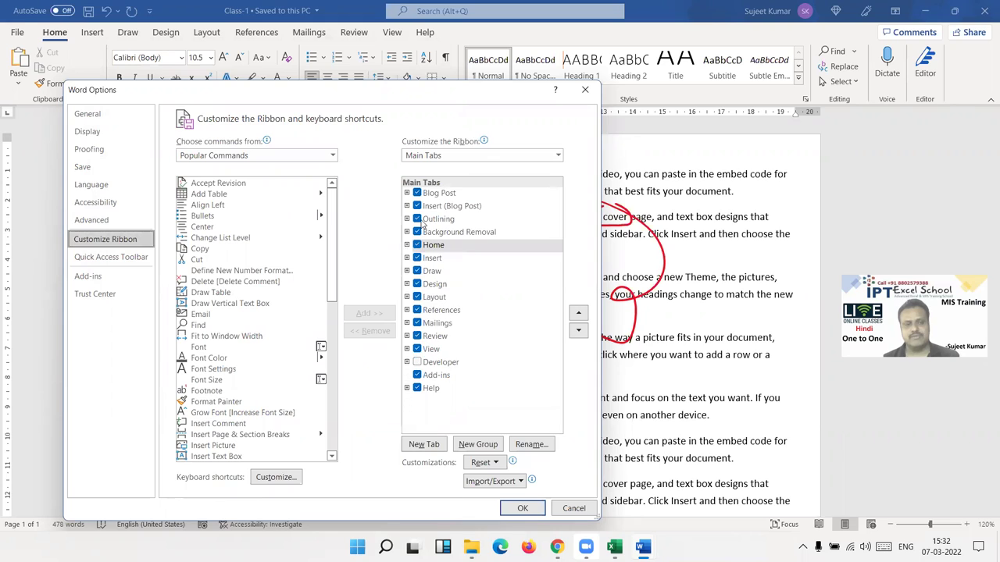
click(135, 42)
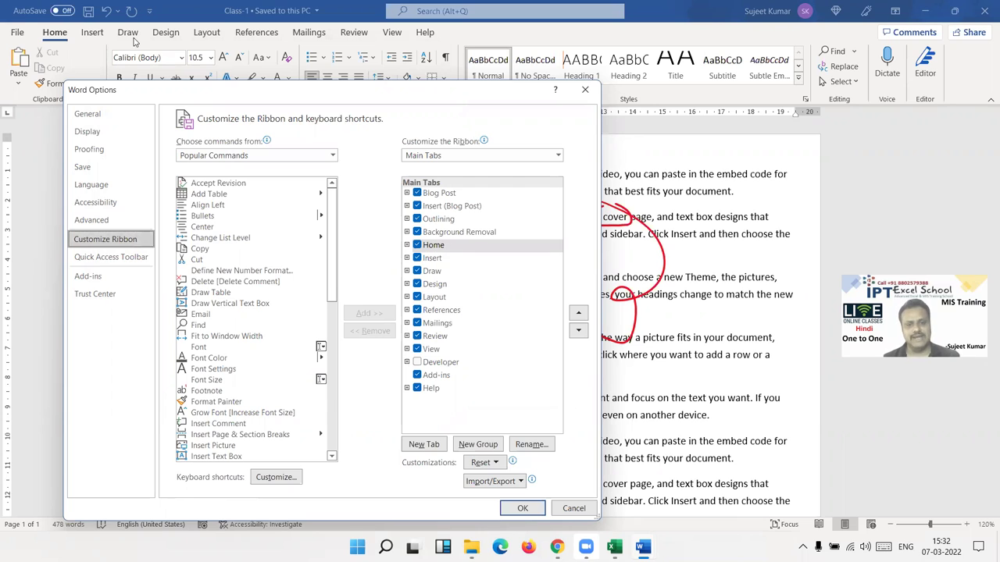
click(422, 273)
click(513, 512)
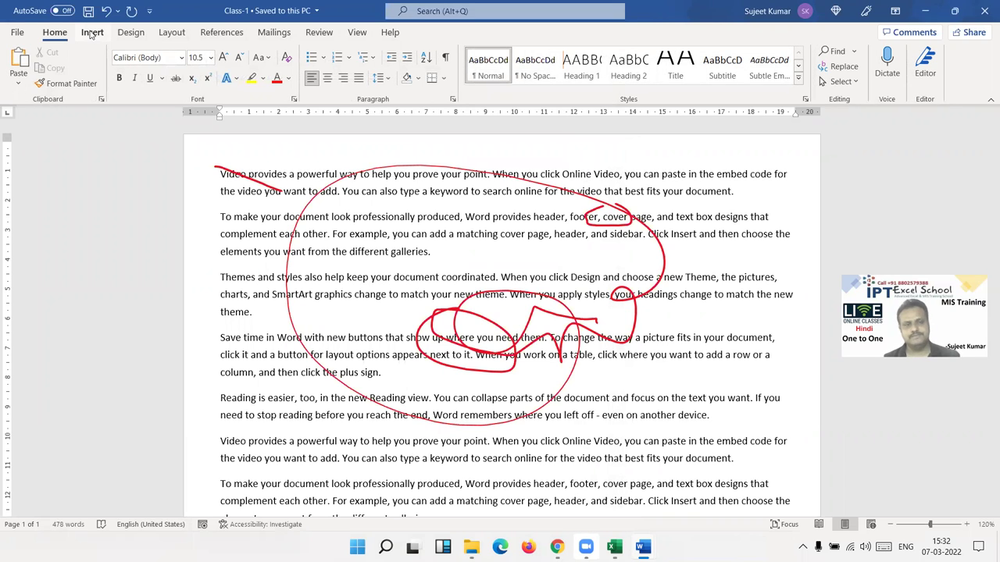
Reopen Word Options, look through the Advanced settings for editing, cut, copy and paste, and close without changes.
click(88, 34)
click(22, 33)
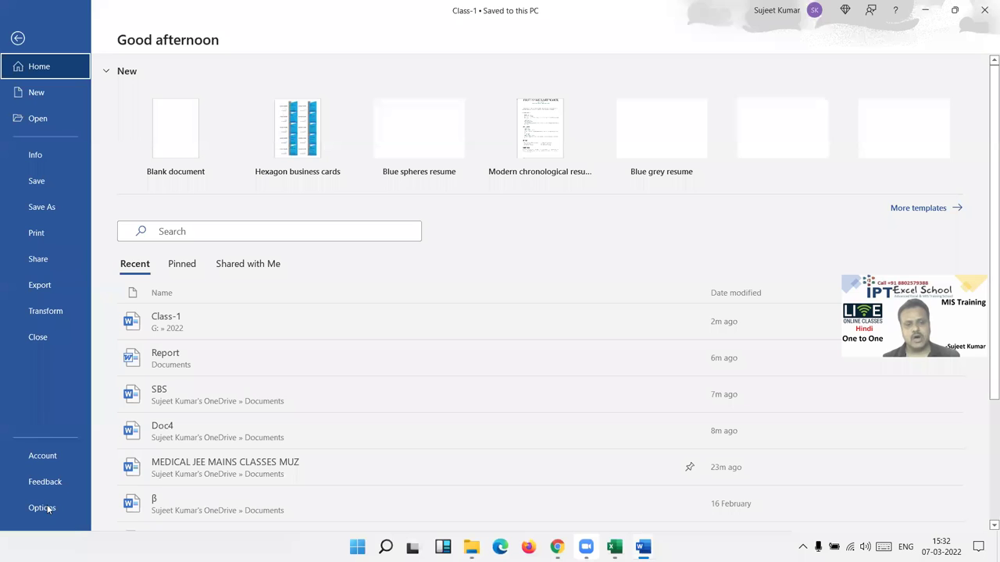
click(48, 509)
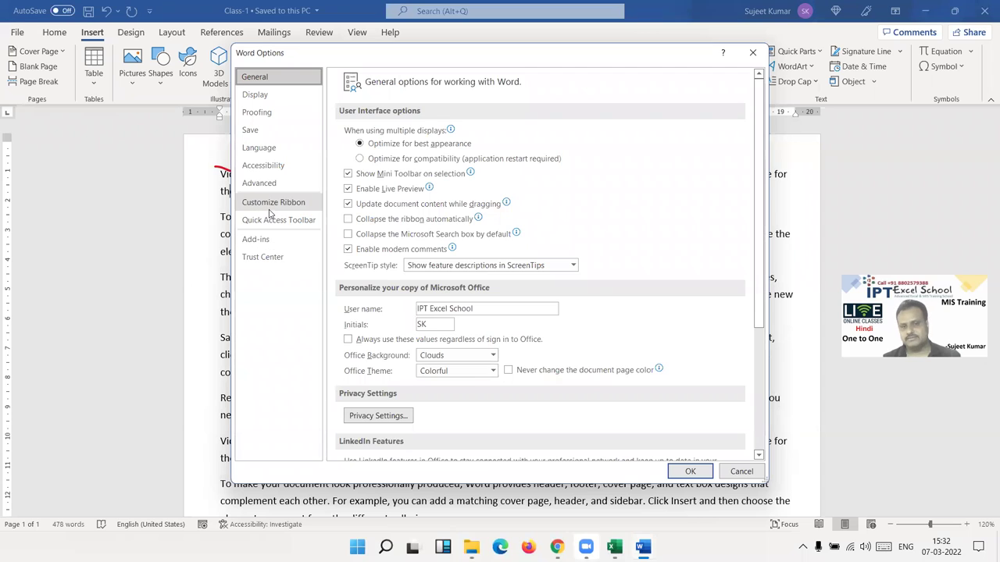
click(272, 204)
click(265, 185)
scroll(547, 230, down, 10)
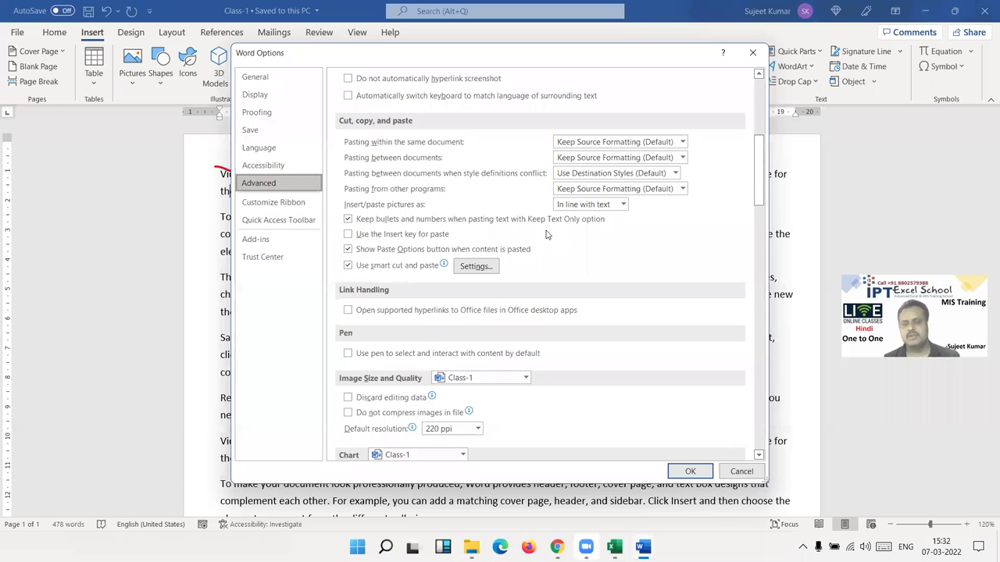
scroll(753, 69, up, 10)
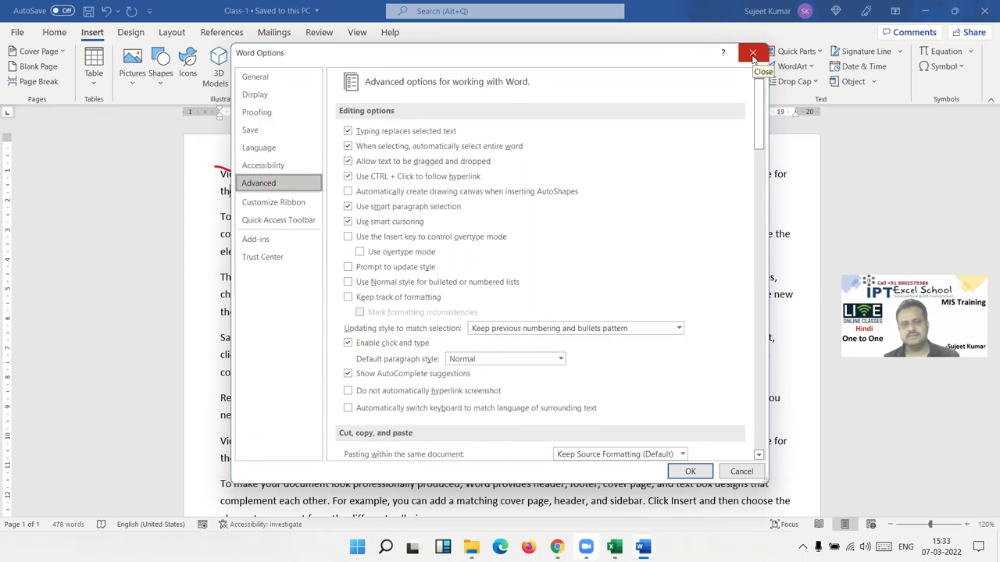
click(753, 56)
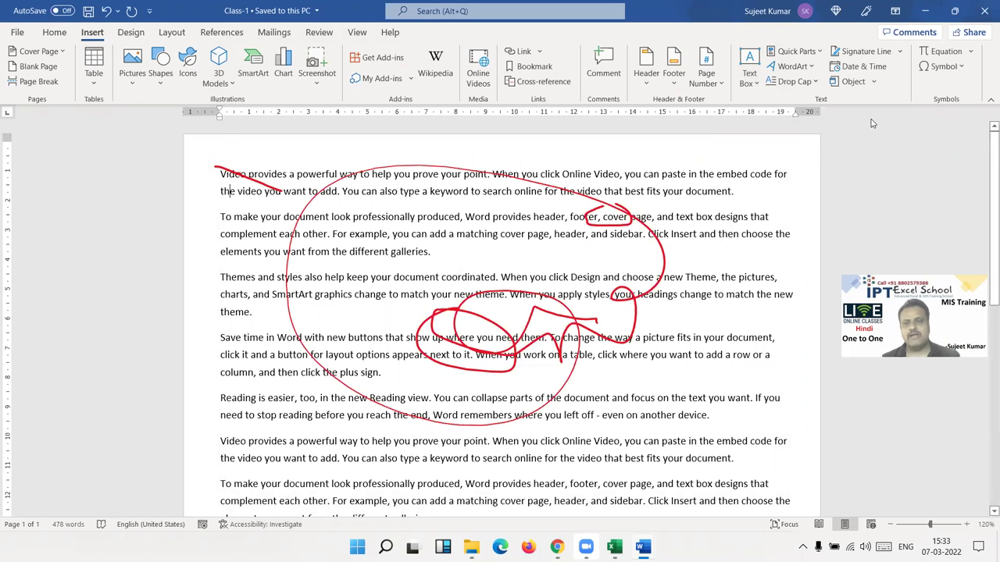
Launch Word again from the Windows search, create a blank document and maximize its window.
key(alt+Tab)
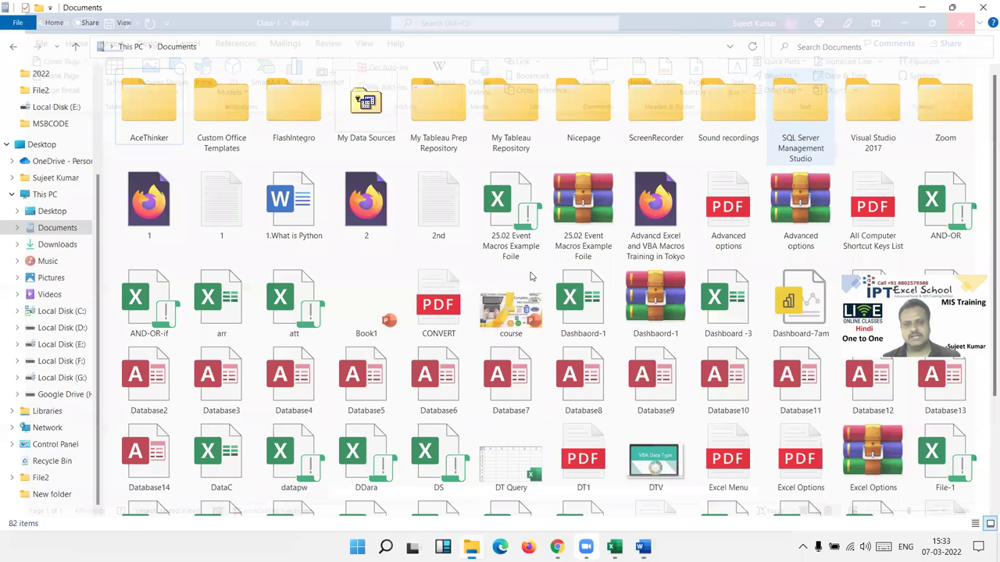
key(super)
text(wopr)
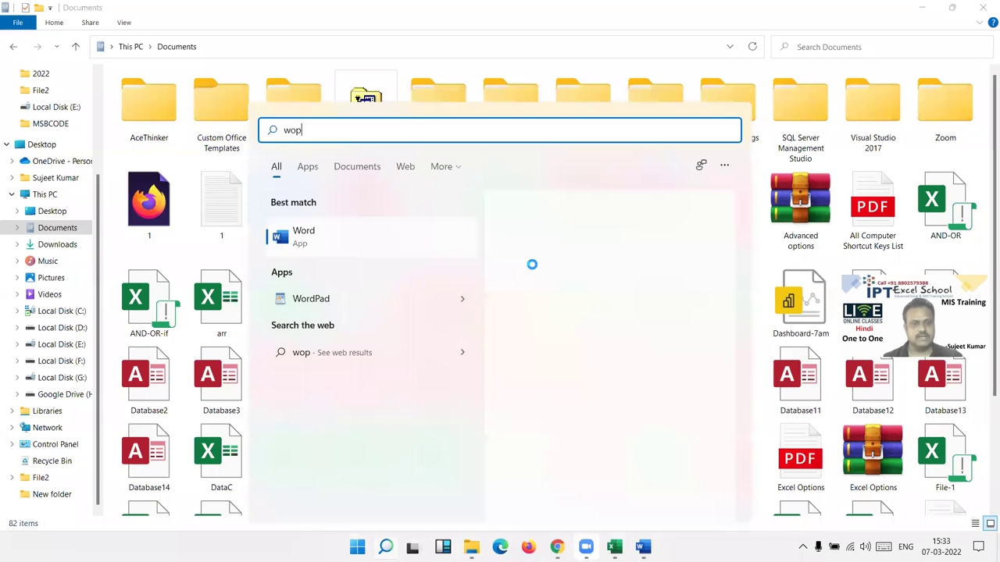
click(607, 239)
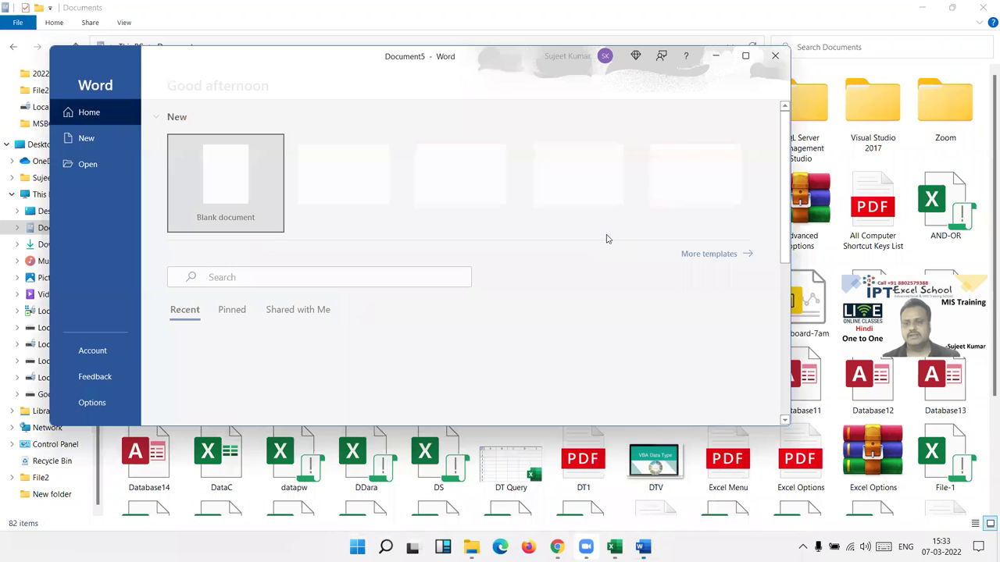
click(247, 208)
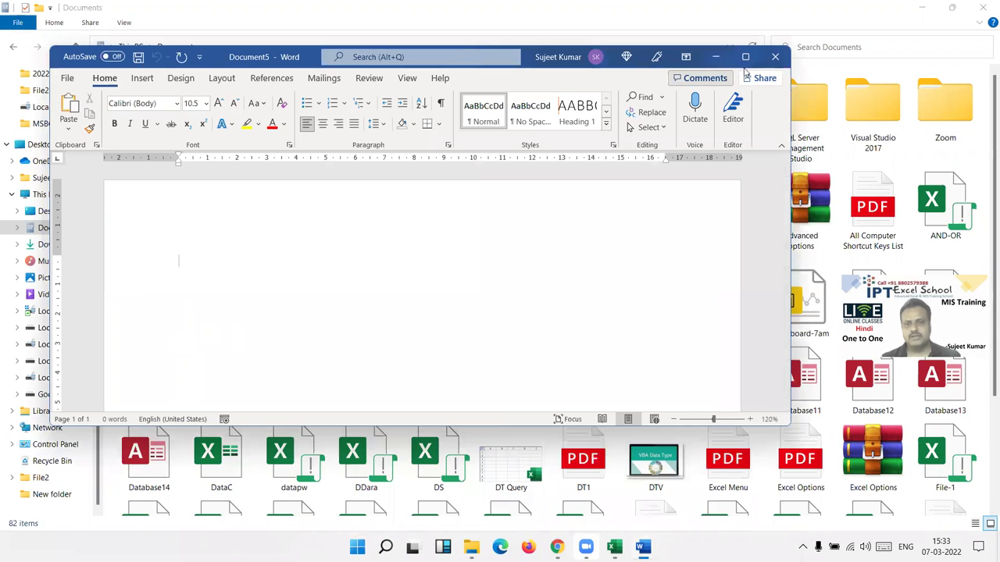
key(super+Up)
scroll(370, 248, up, 3)
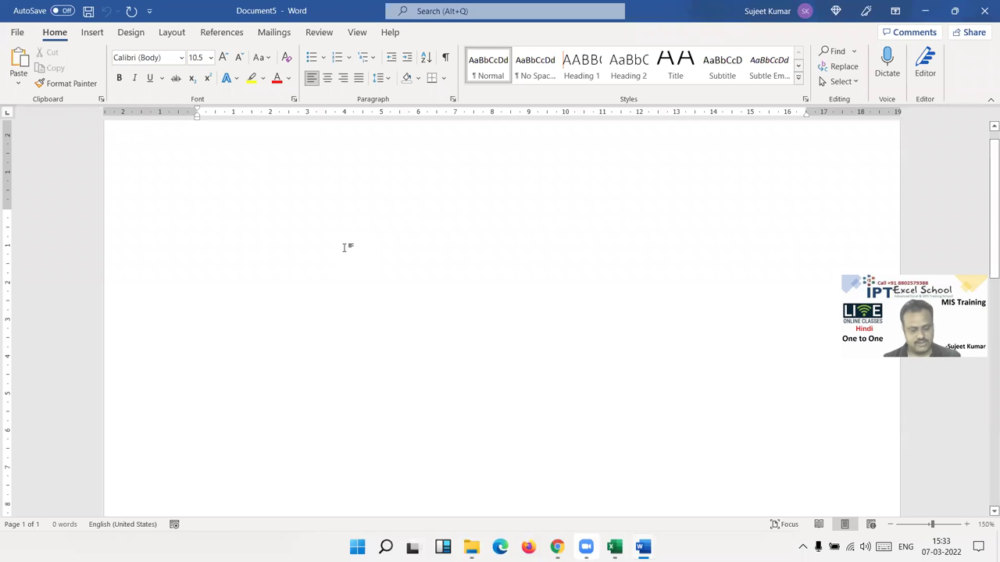
Write "Ipt excel school" as the first line of the blank document and highlight the line.
text(Ipt excel)
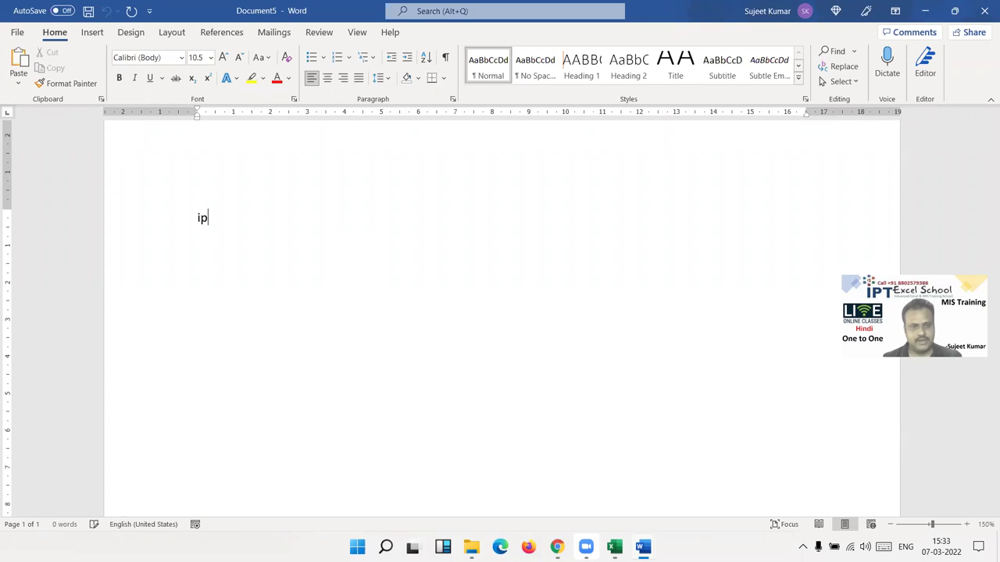
text( school)
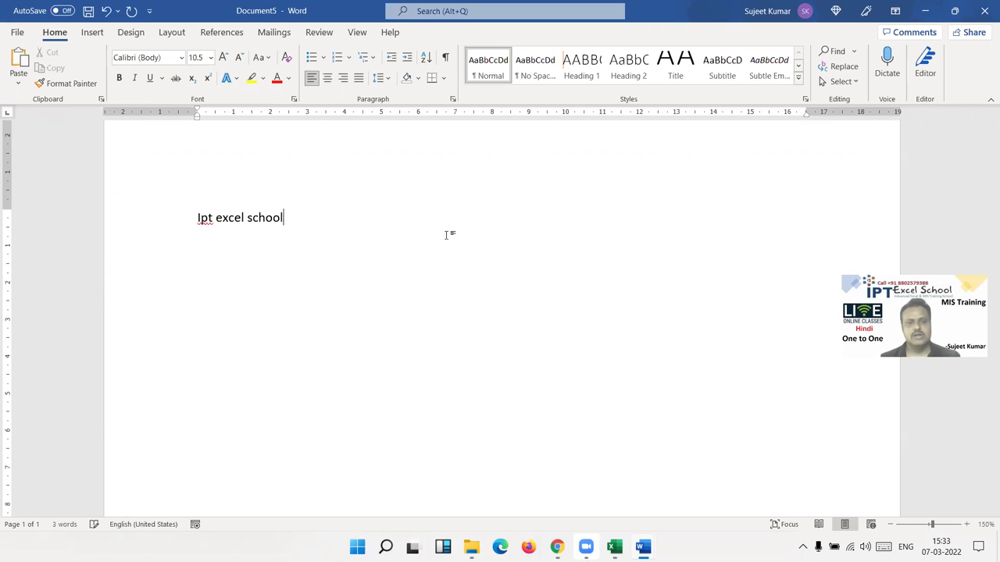
drag(231, 205, 201, 218)
click(305, 214)
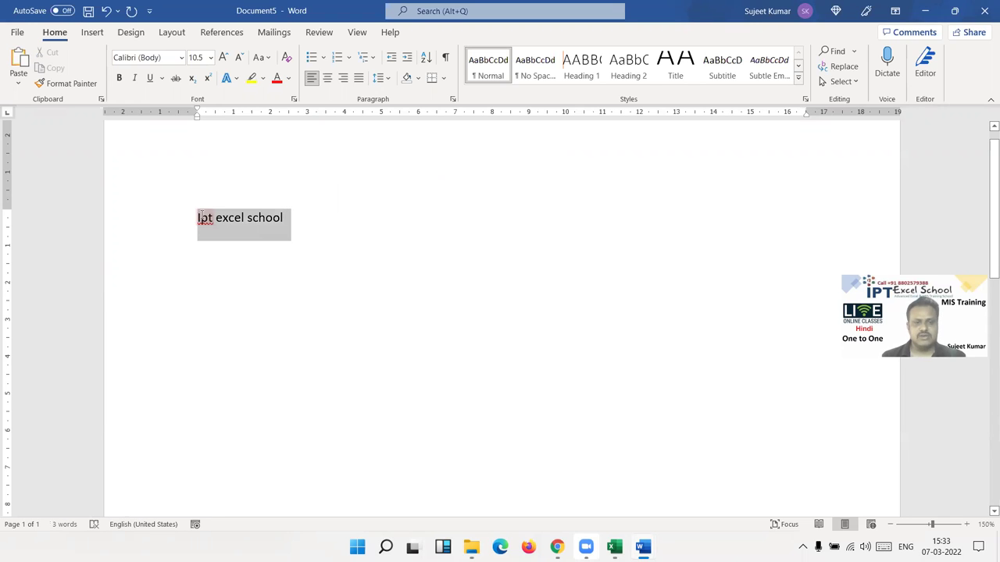
Set the selected "Ipt excel school" line to font size 26 and center it on the page.
click(209, 57)
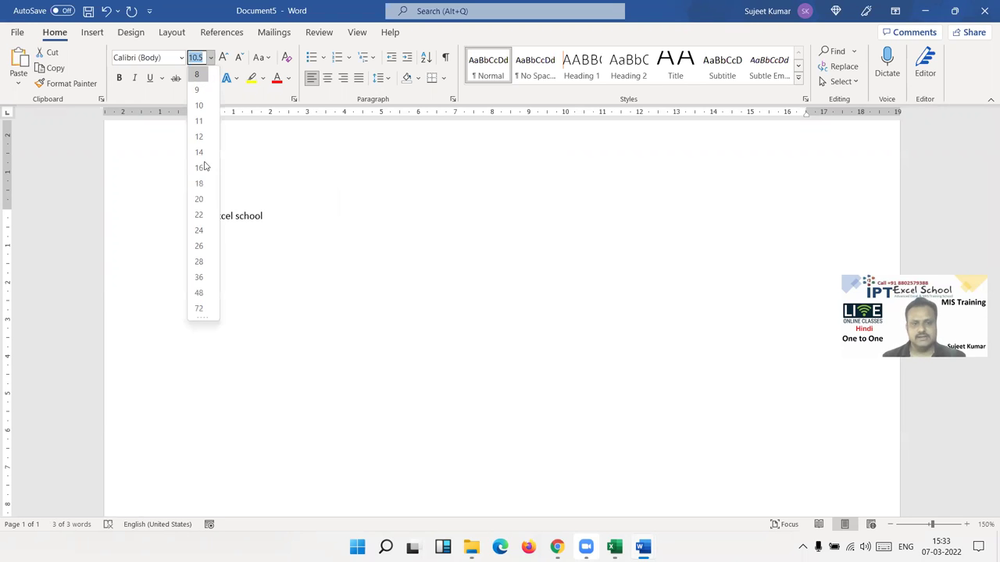
click(199, 245)
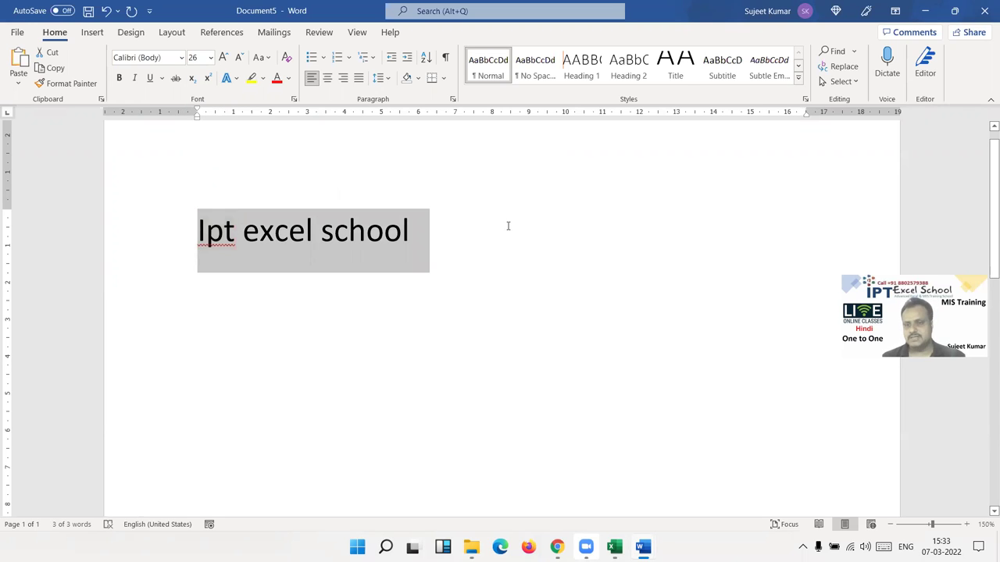
click(329, 80)
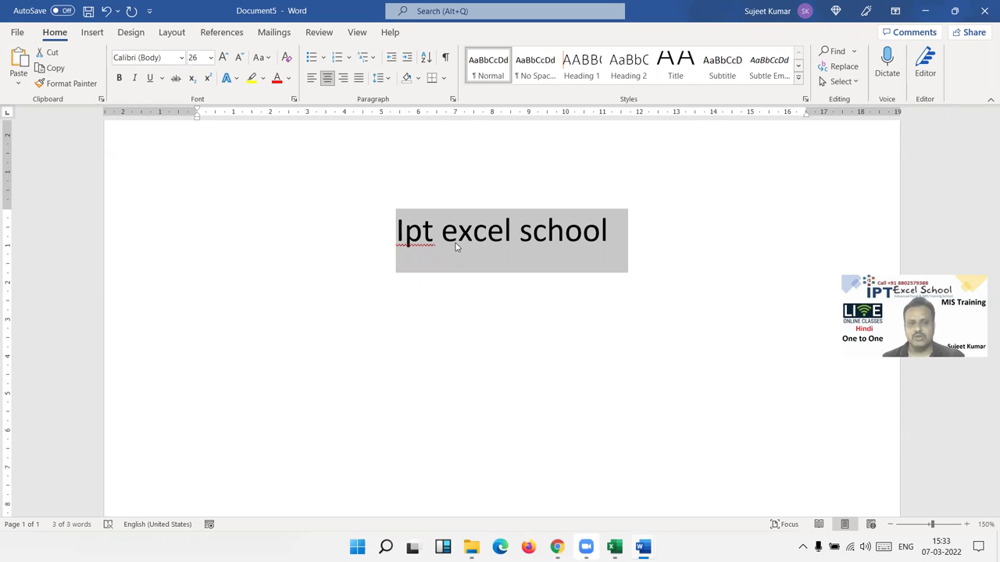
Change the heading's case to UPPERCASE, try Capitalize Each Word, and set it back to UPPERCASE.
click(268, 58)
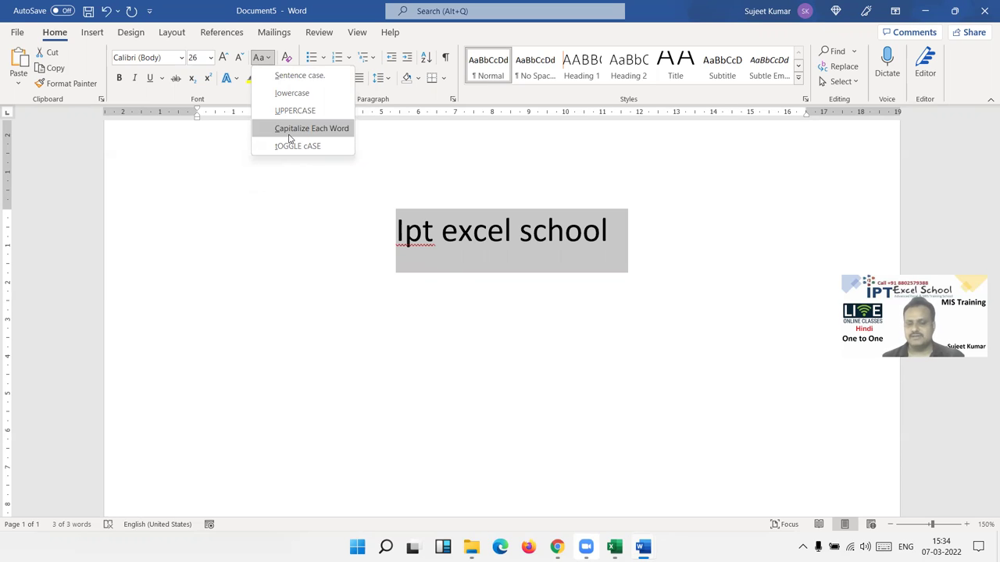
click(294, 110)
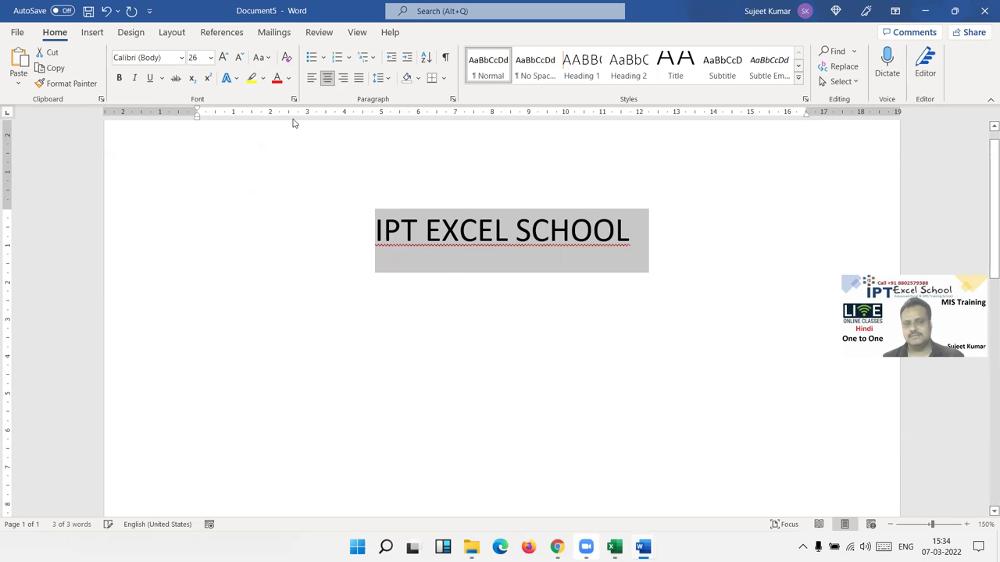
click(267, 60)
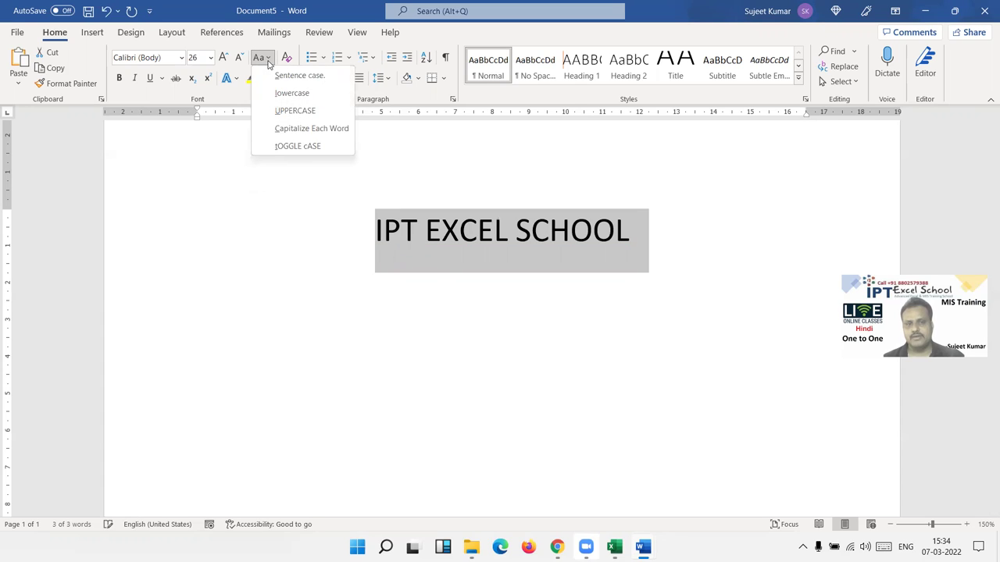
click(299, 133)
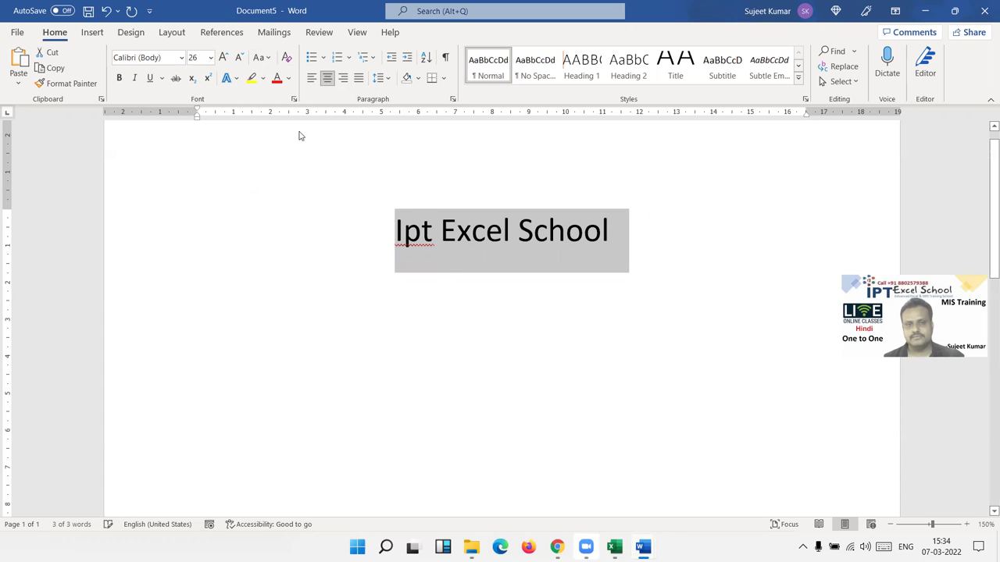
click(265, 58)
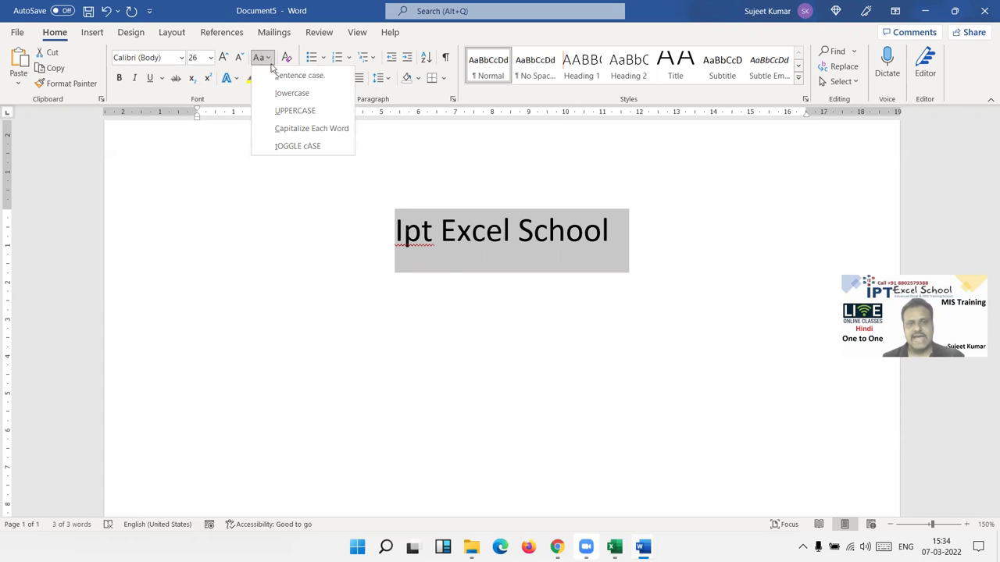
click(295, 111)
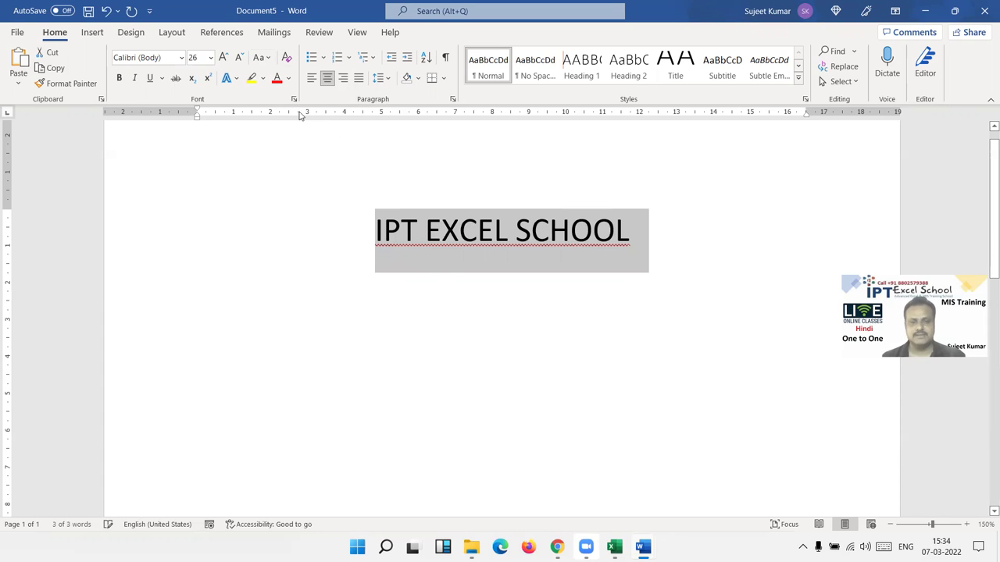
click(425, 312)
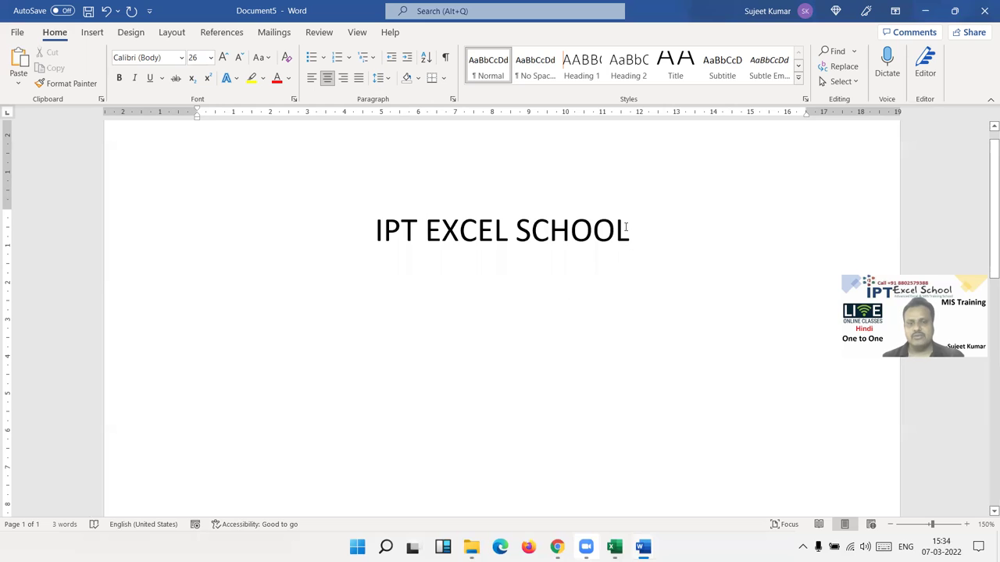
Underline the whole "IPT EXCEL SCHOOL" heading and deselect it.
drag(626, 228, 369, 224)
drag(354, 240, 341, 219)
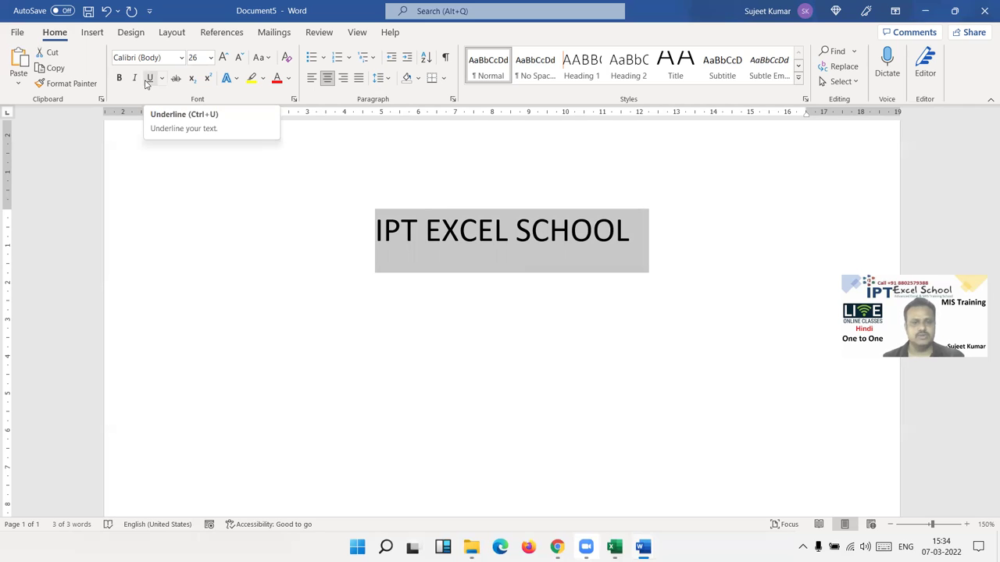
key(ctrl+u)
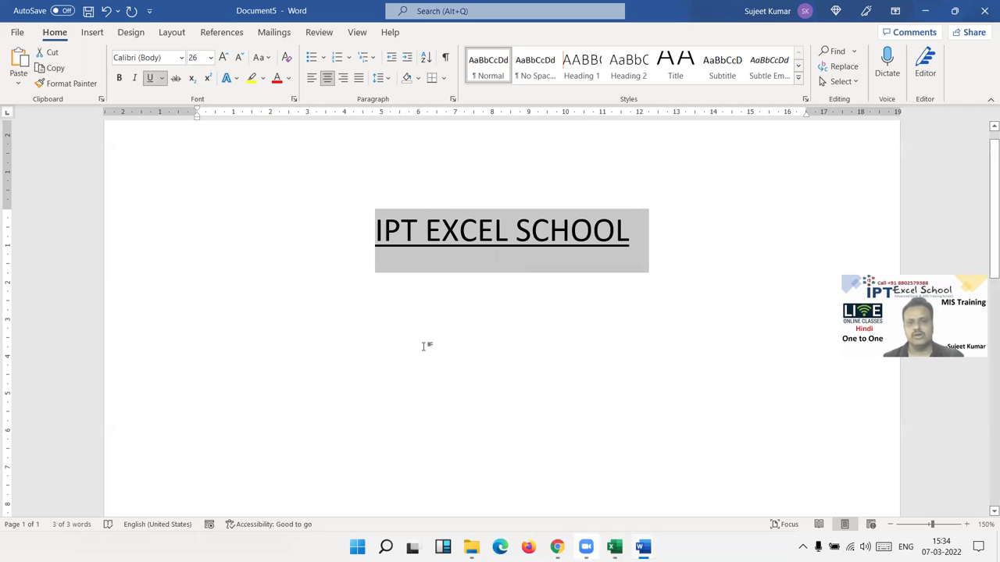
click(664, 255)
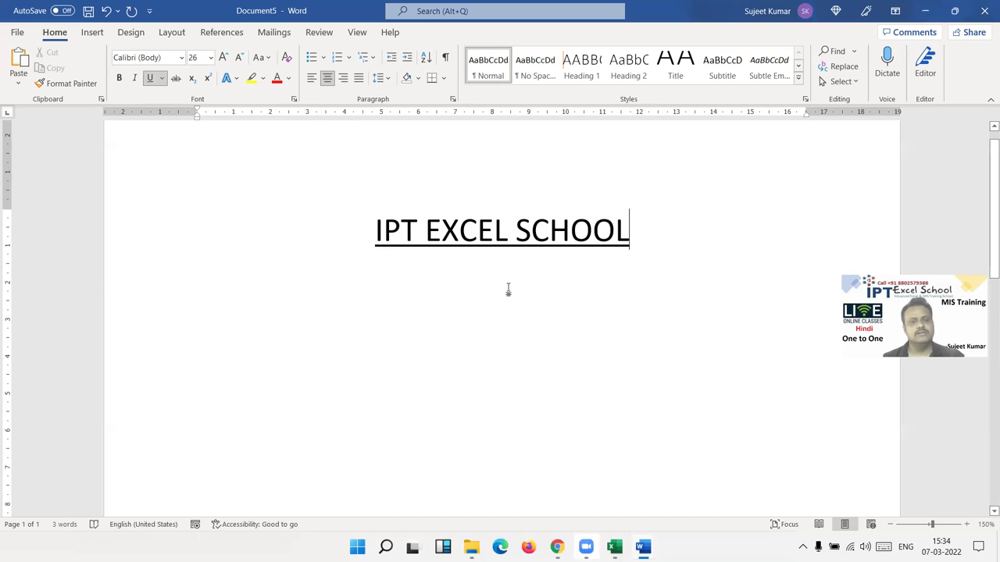
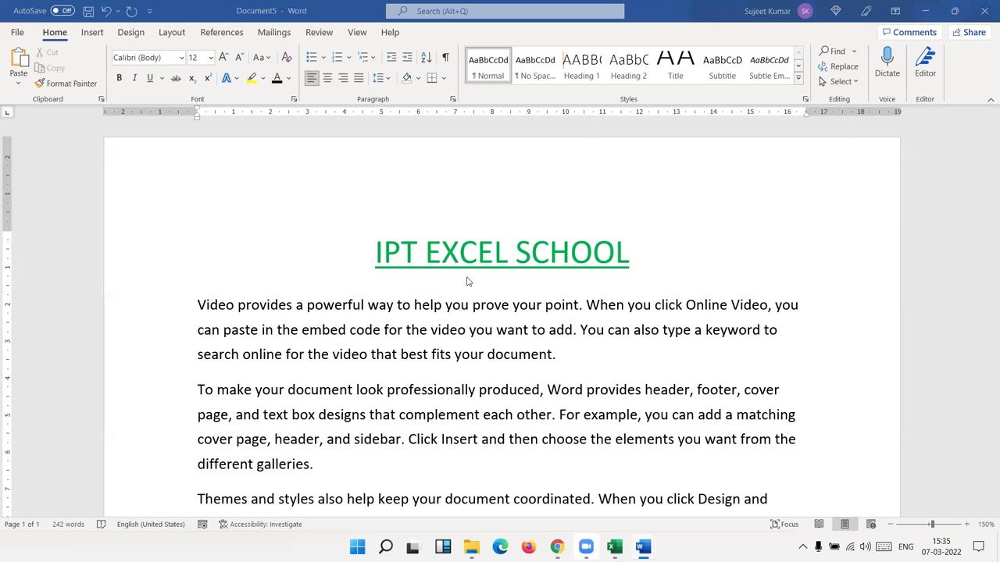
Delete the whole word "provides" from the first paragraph's opening sentence, and undo the deletion.
double_click(283, 307)
click(298, 328)
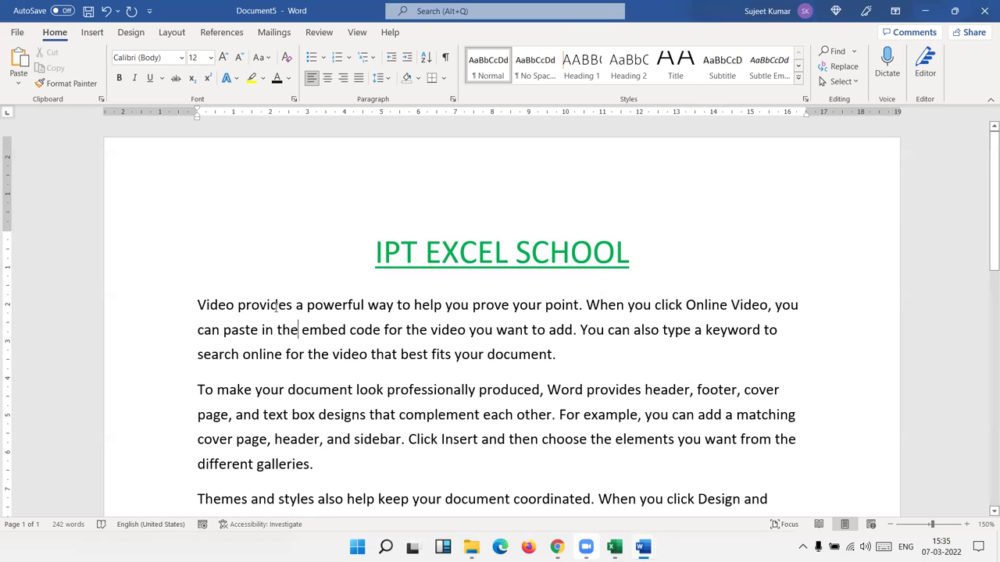
double_click(275, 311)
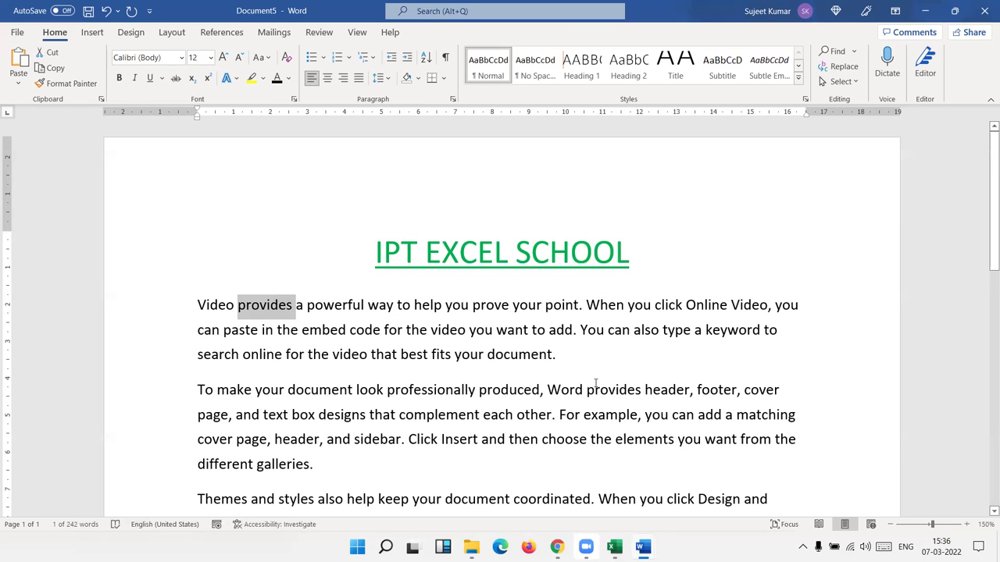
key(Delete)
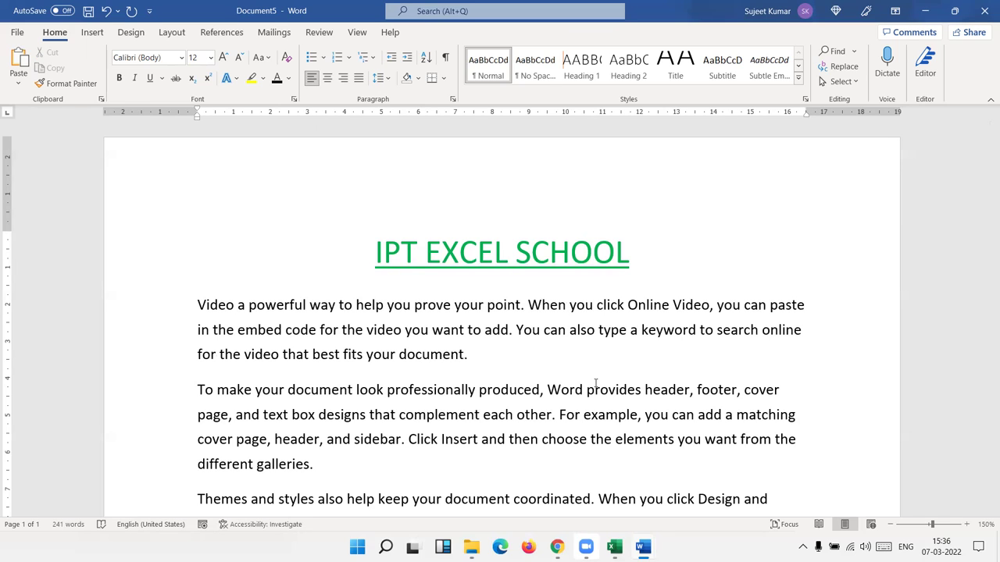
key(ctrl+z)
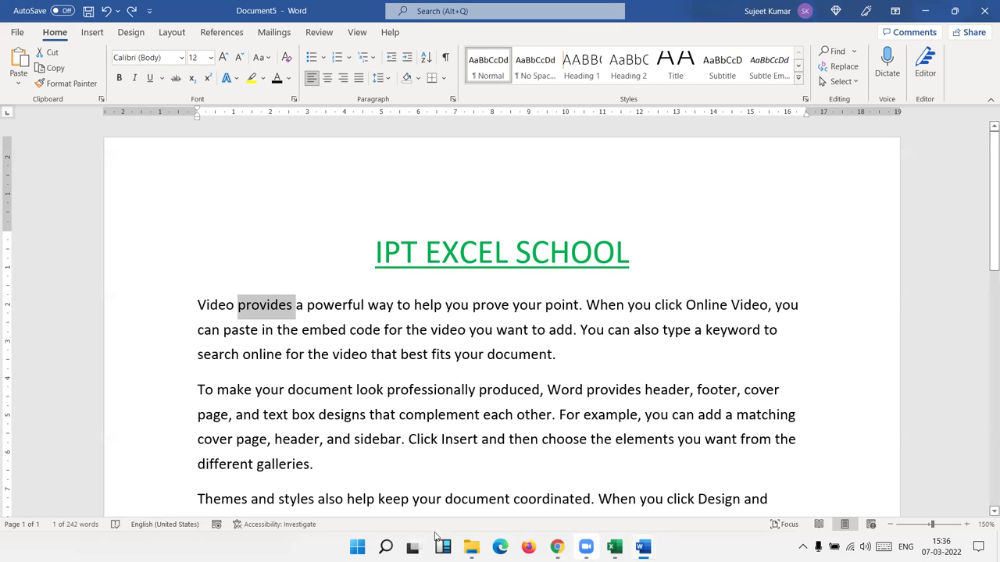
click(322, 328)
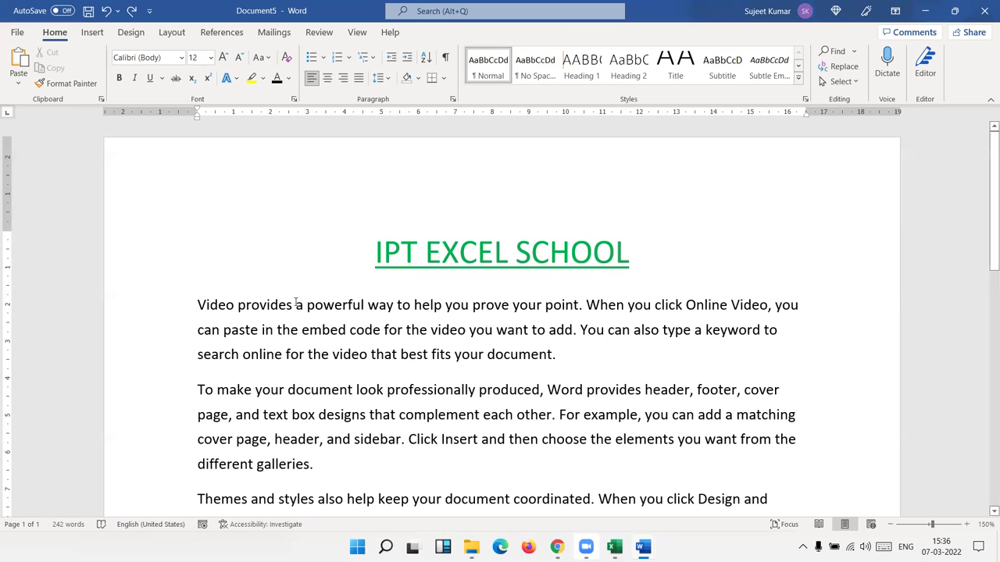
Erase "provides a" character by character from the first paragraph's opening sentence, including the extra spaces.
click(292, 305)
key(BackSpace)
key(BackSpace)
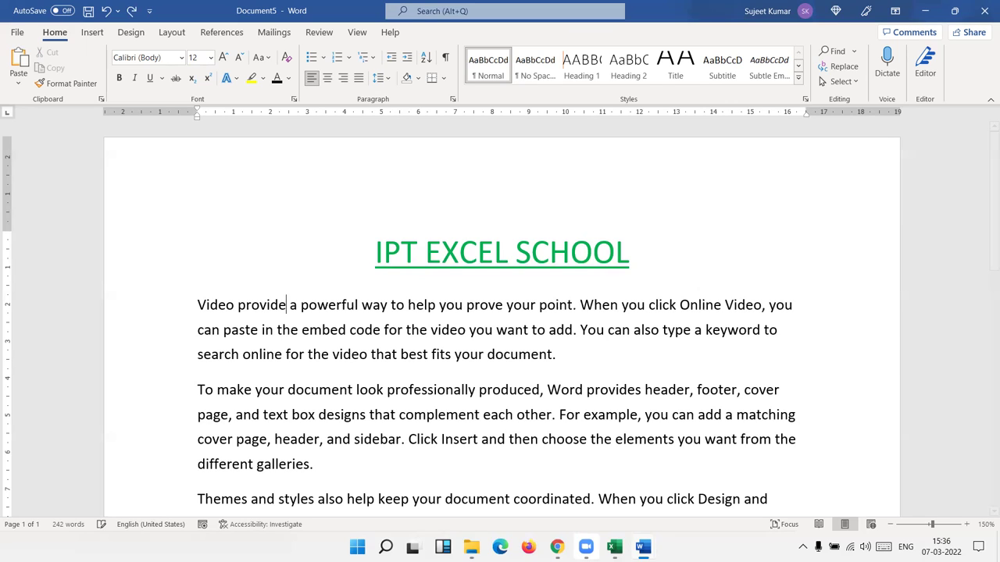
key(BackSpace)
key(BackSpace)
key(BackSpace)
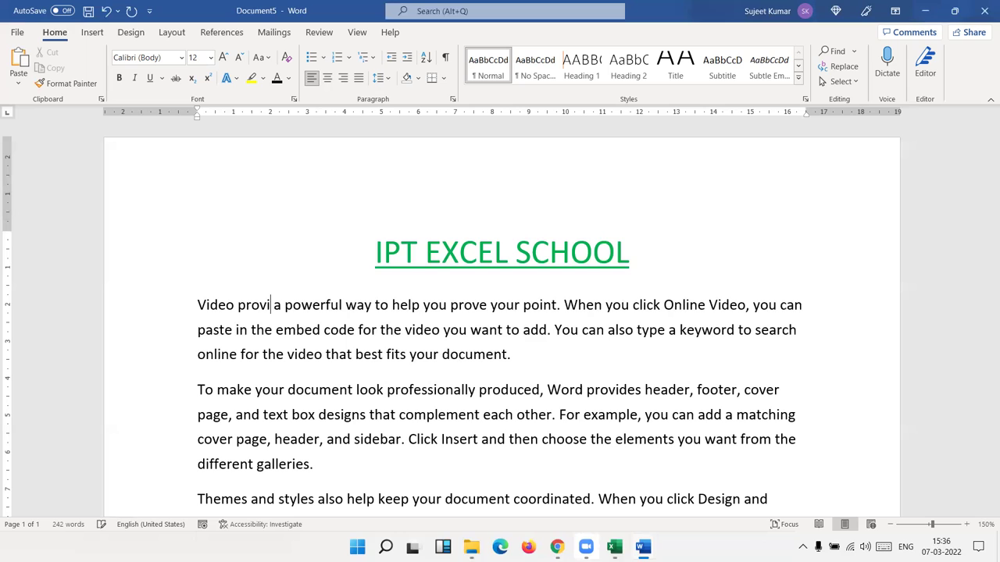
key(BackSpace)
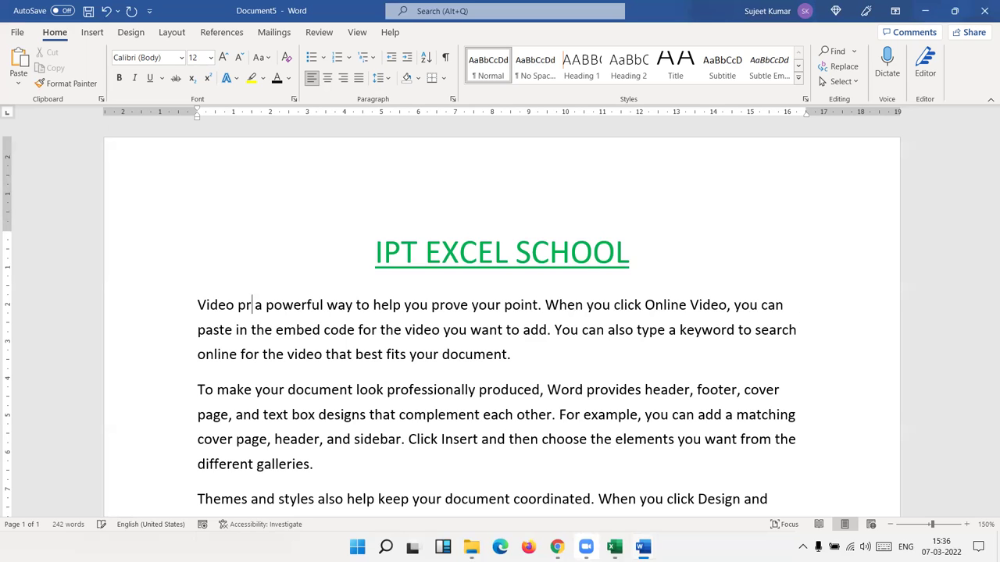
key(BackSpace)
key(BackSpace)
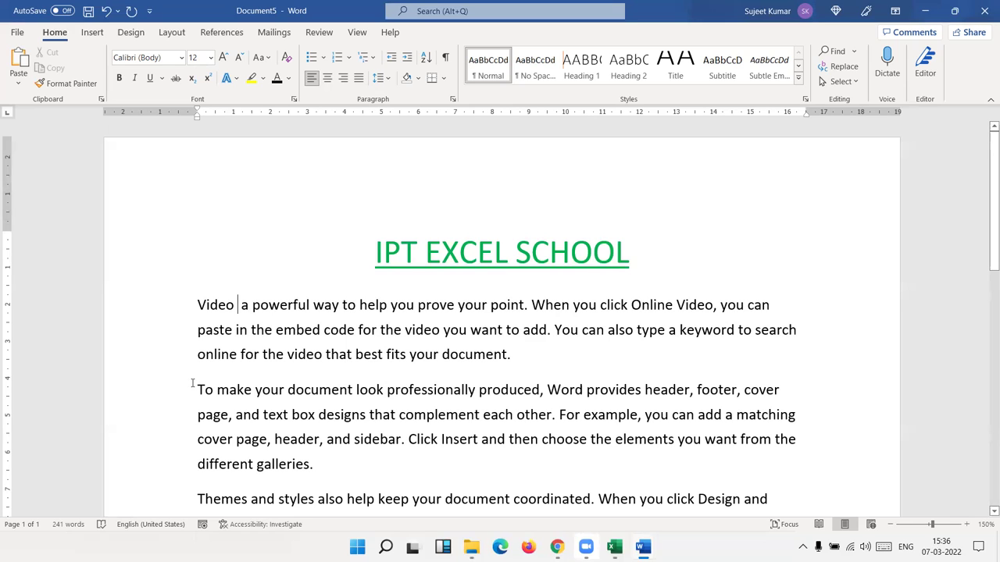
key(BackSpace)
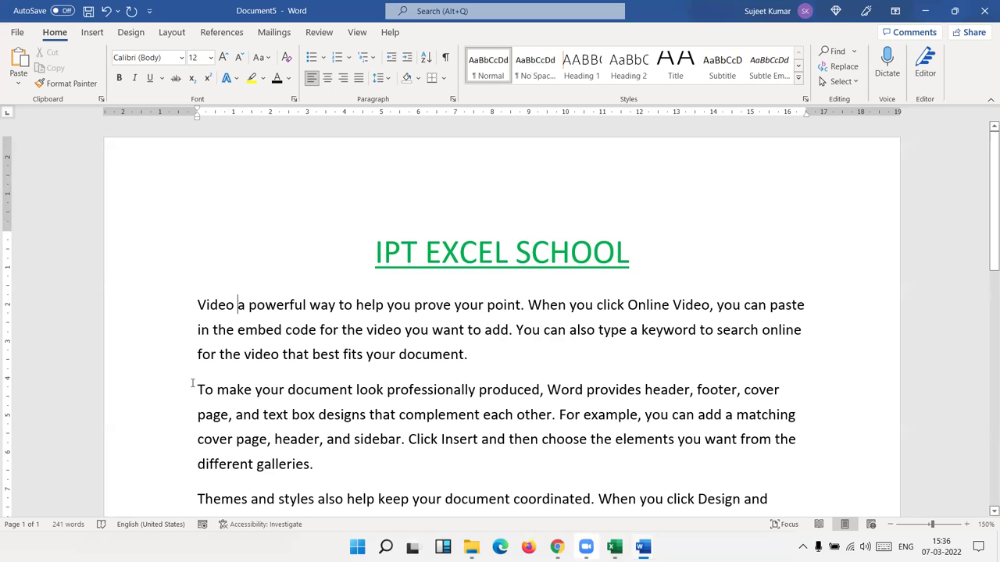
key(Delete)
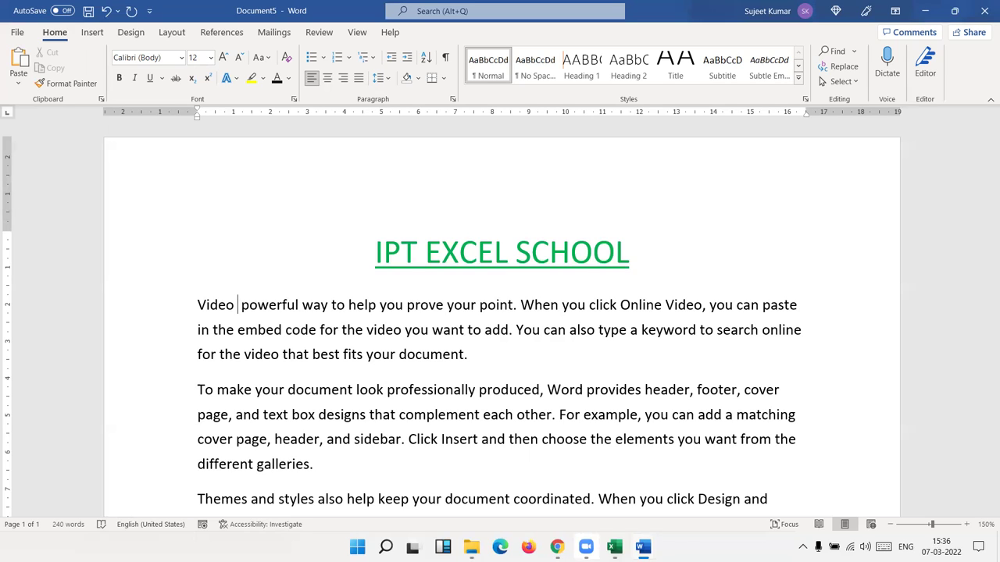
key(BackSpace)
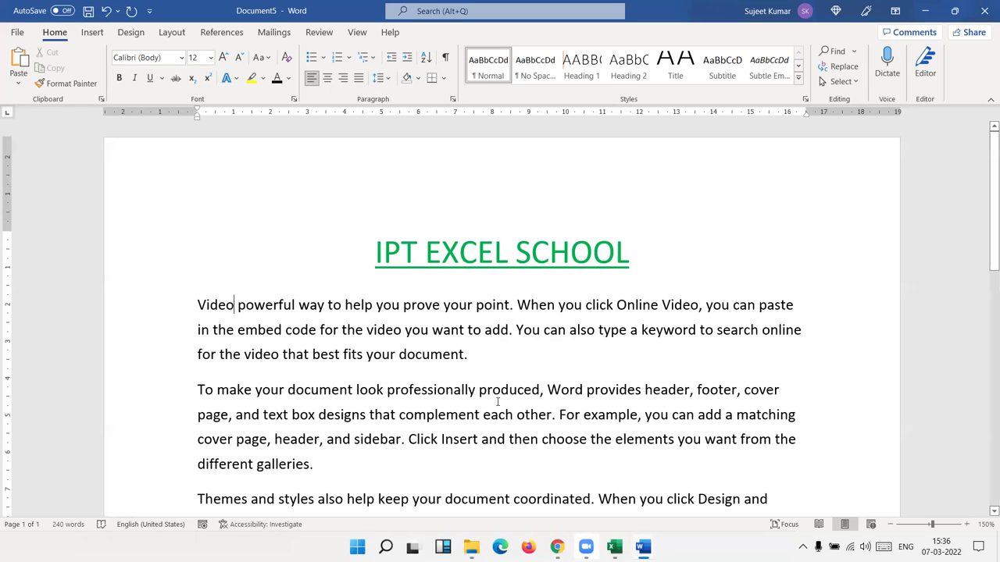
Insert a new line reading "india" directly below the first paragraph.
click(494, 351)
key(Return)
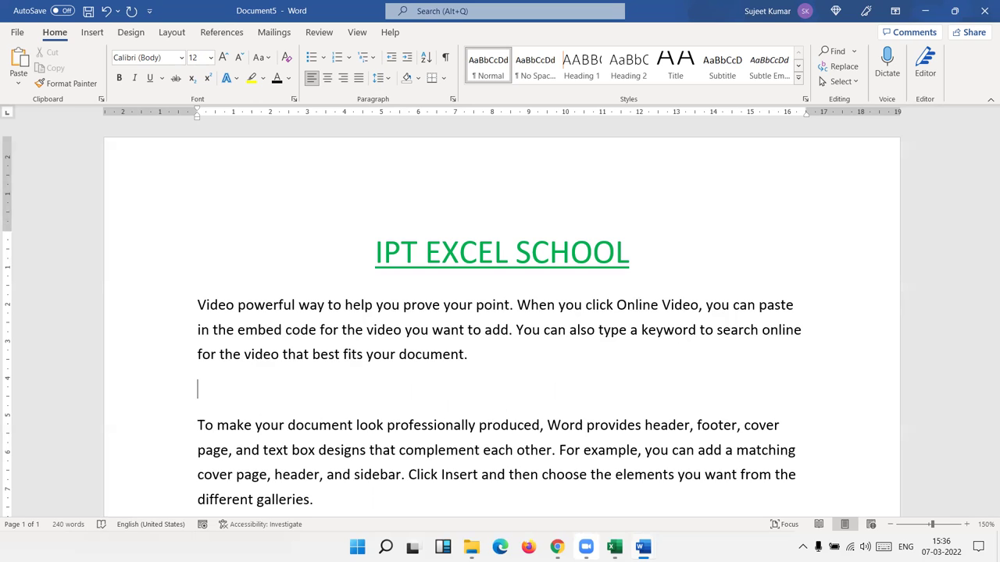
text(india)
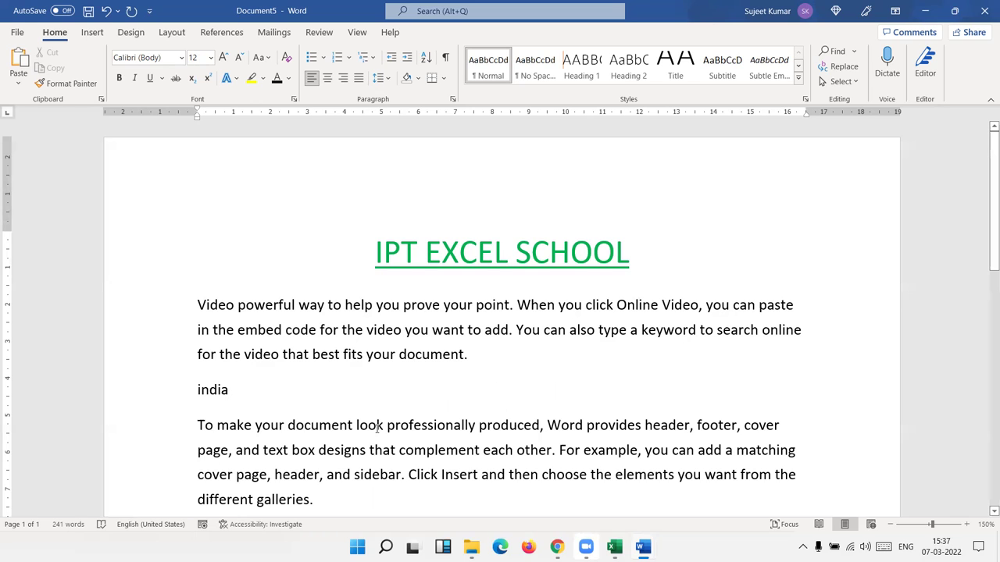
Delete the whole "India" line between the first two paragraphs, and undo the deletion.
click(192, 386)
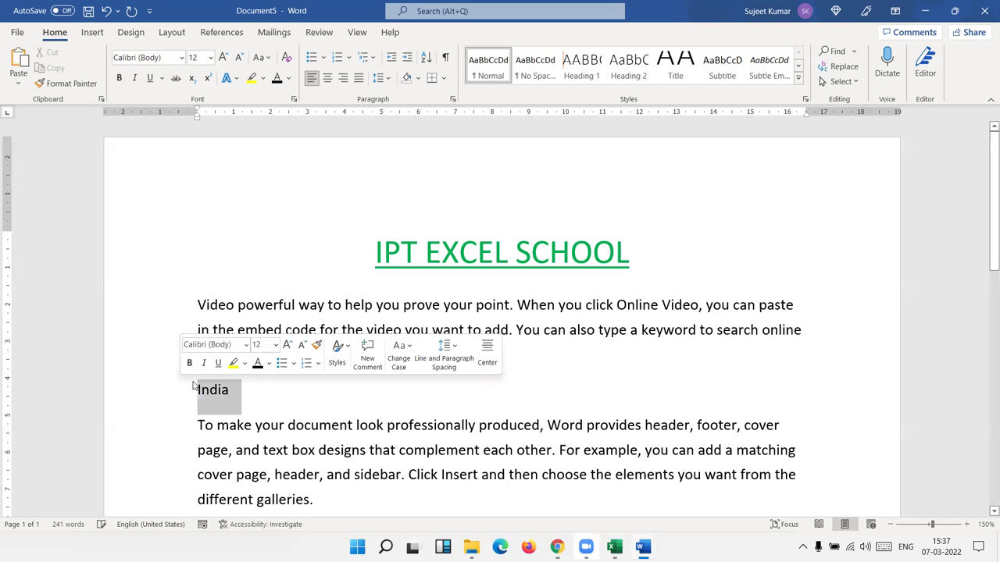
key(Delete)
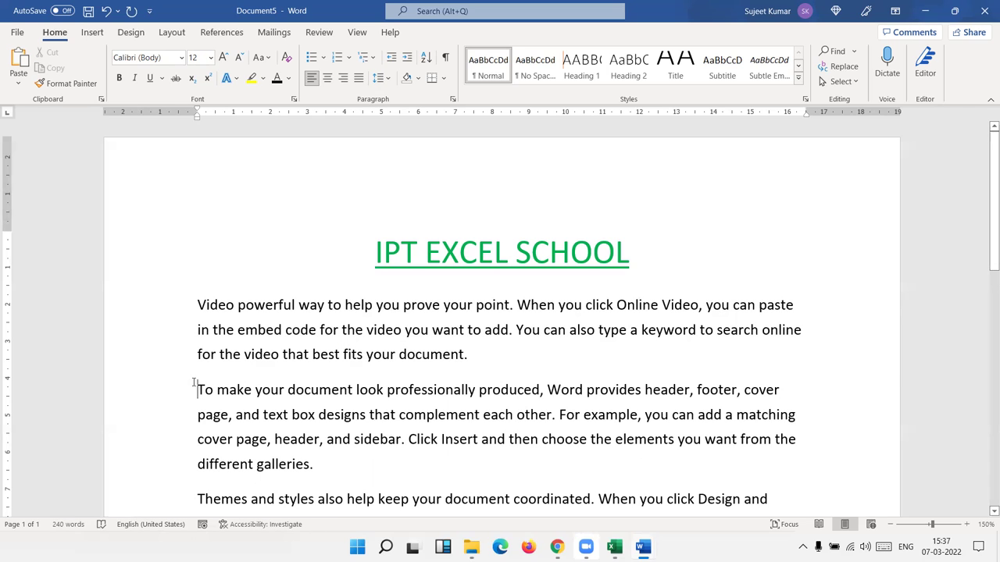
key(ctrl+z)
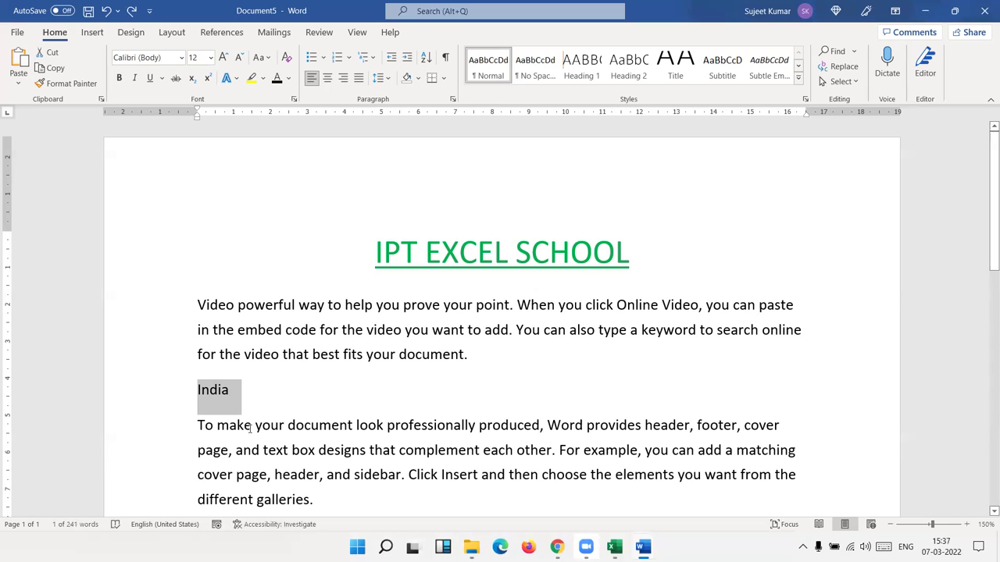
Replace the selected "India" with "india", and erase the word letter by letter.
text(india)
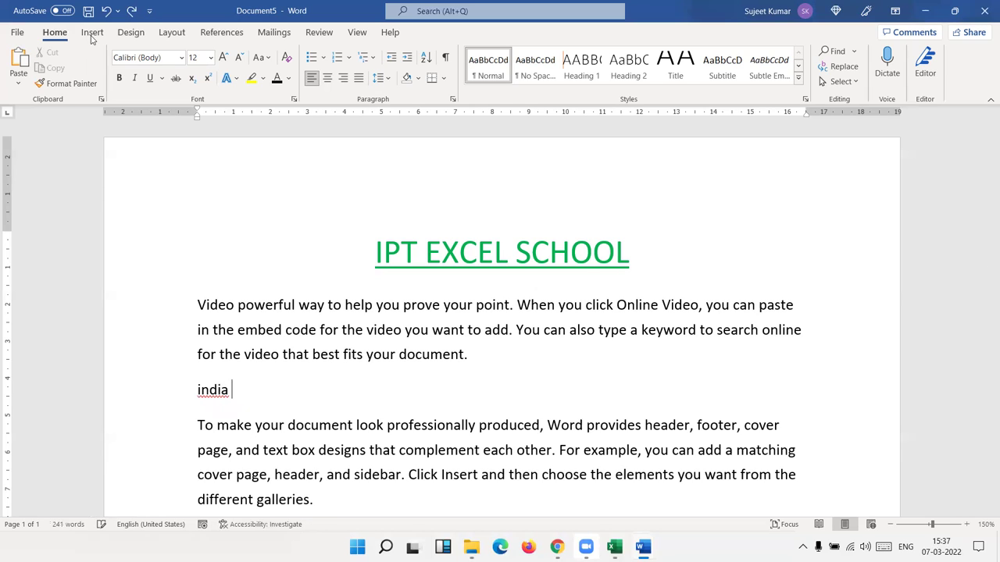
key(BackSpace)
key(BackSpace)
key(BackSpace)
key(BackSpace)
key(BackSpace)
key(BackSpace)
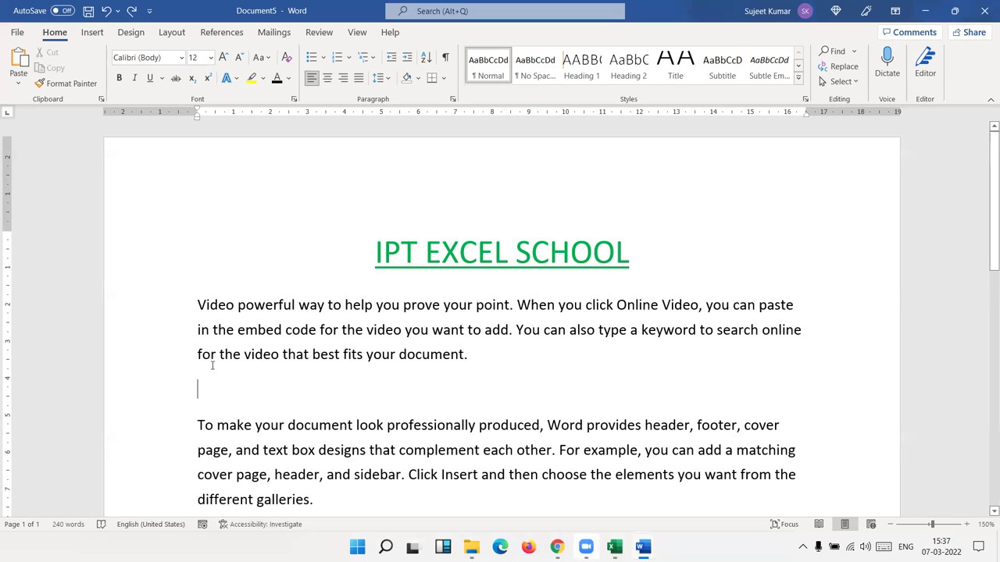
Restore the erased word "india", remove it again with its empty line, and place the cursor at the first paragraph's end.
click(131, 13)
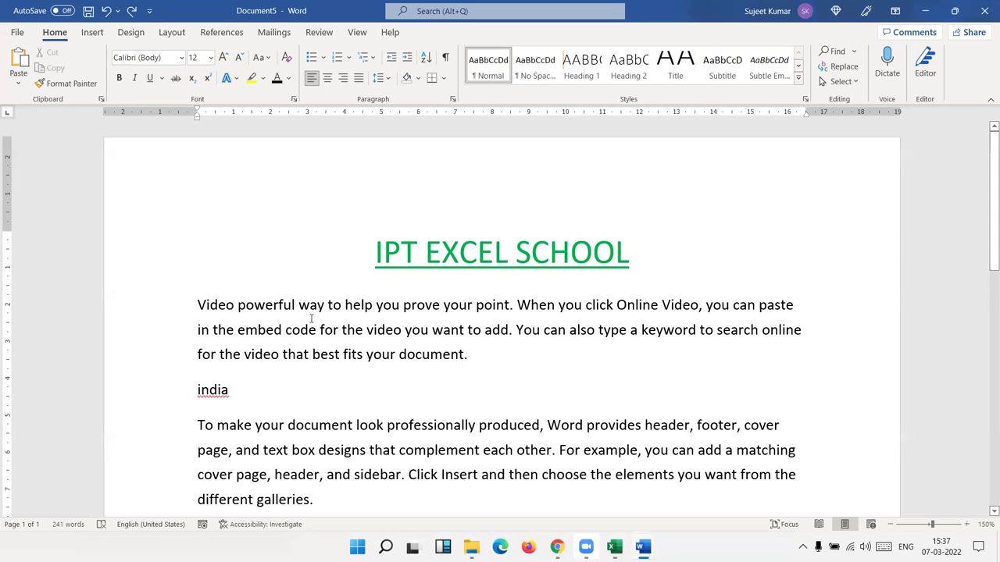
key(BackSpace)
key(BackSpace)
key(BackSpace)
key(BackSpace)
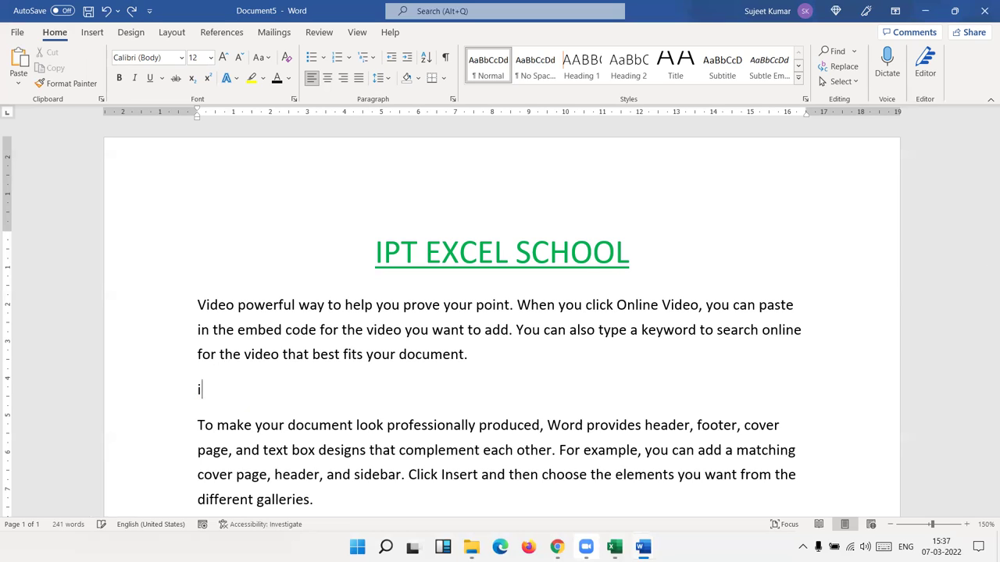
key(BackSpace)
key(BackSpace)
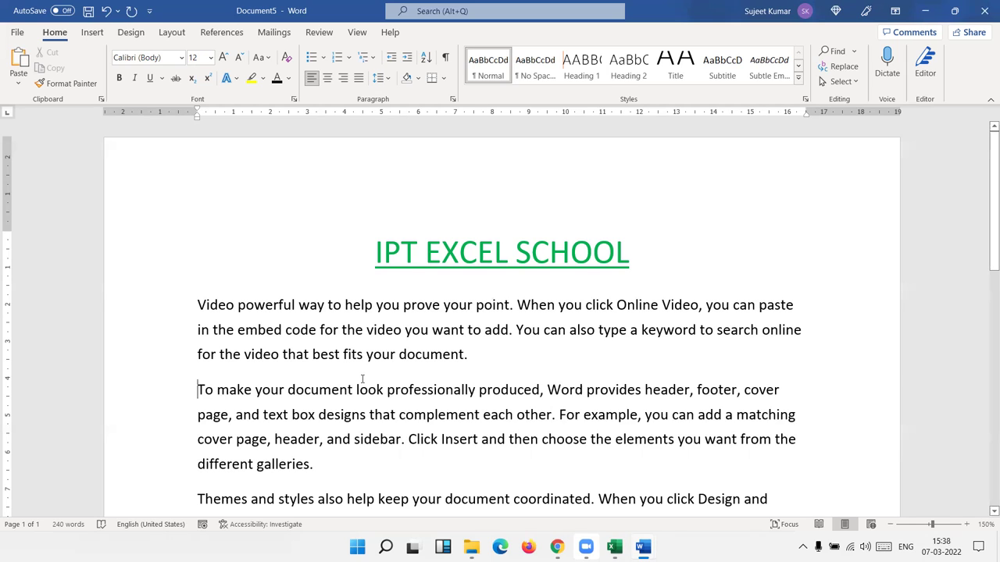
click(309, 357)
click(498, 360)
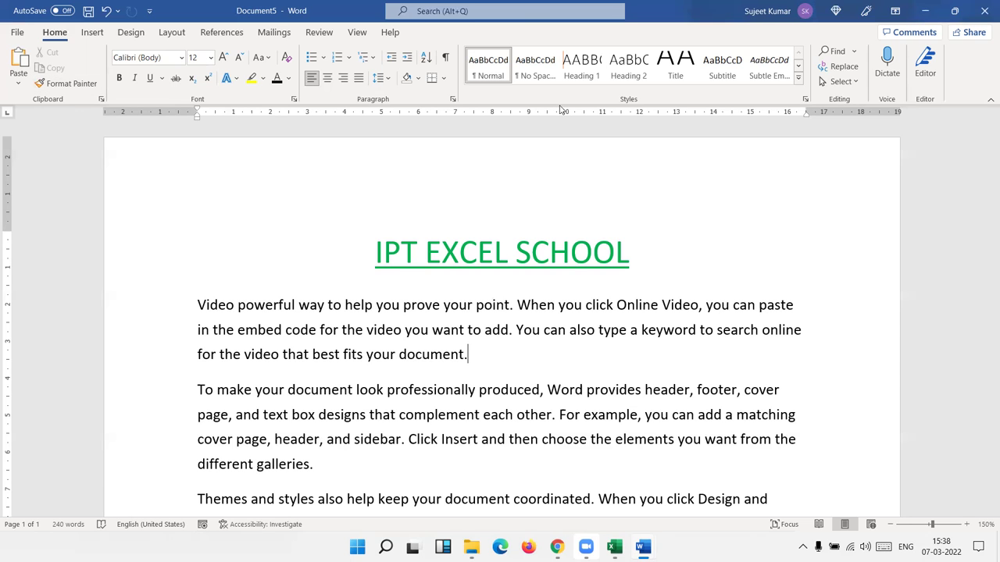
Show the Windows desktop and open the context menu on its empty area.
key(super+d)
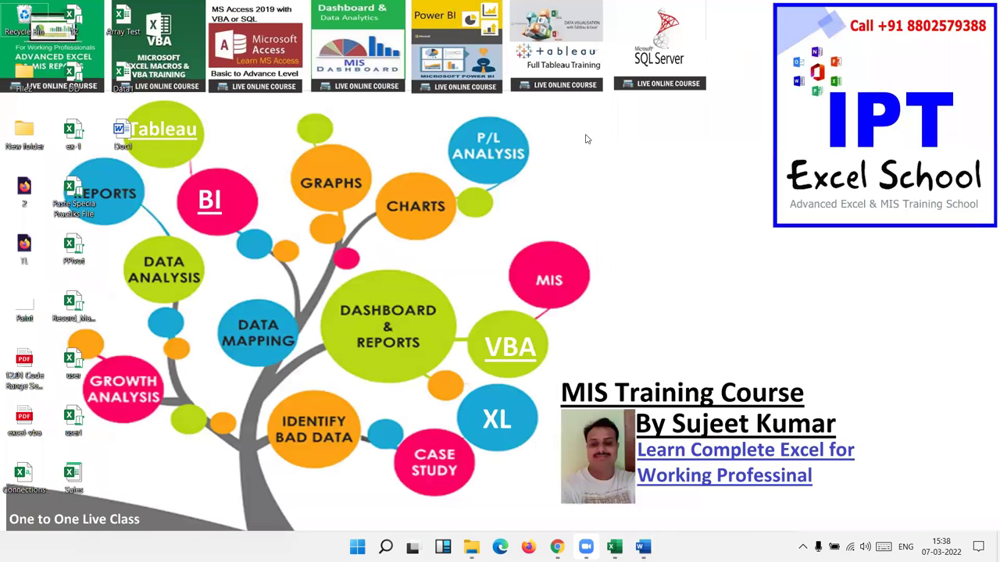
right_click(588, 137)
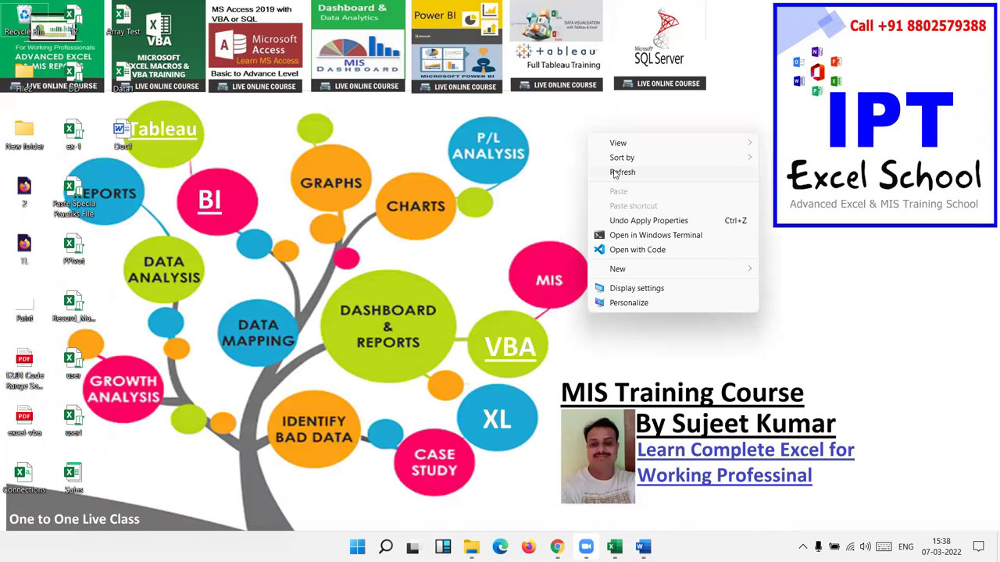